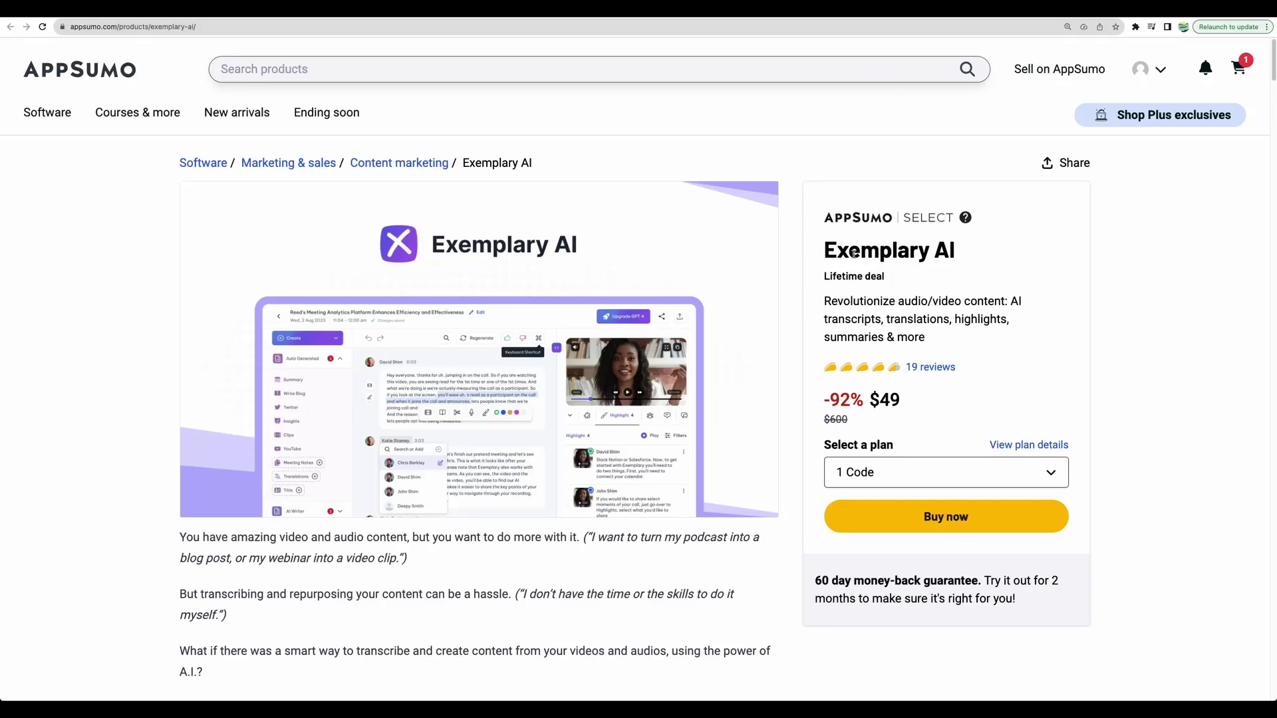
Highlight the product name, audio/video, transcripts, summaries, podcast and blog post in the AppSumo deal description.
drag(822, 243, 957, 317)
click(951, 326)
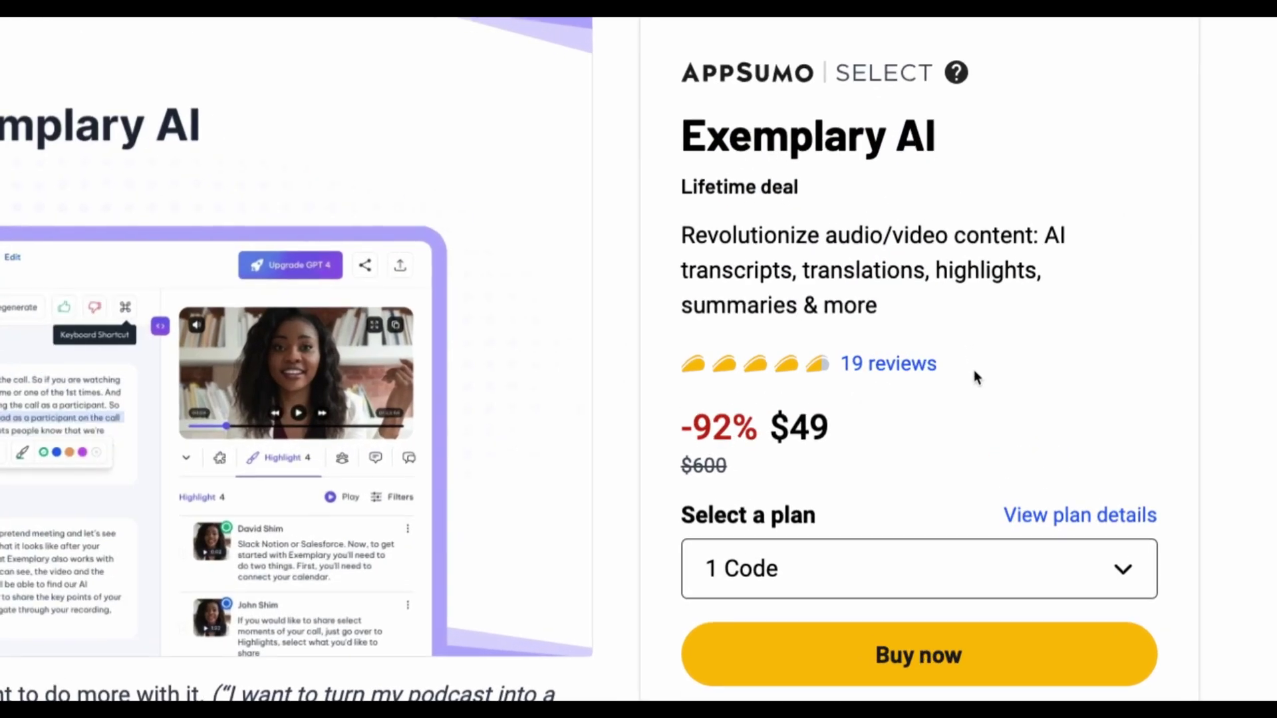
drag(826, 236, 945, 243)
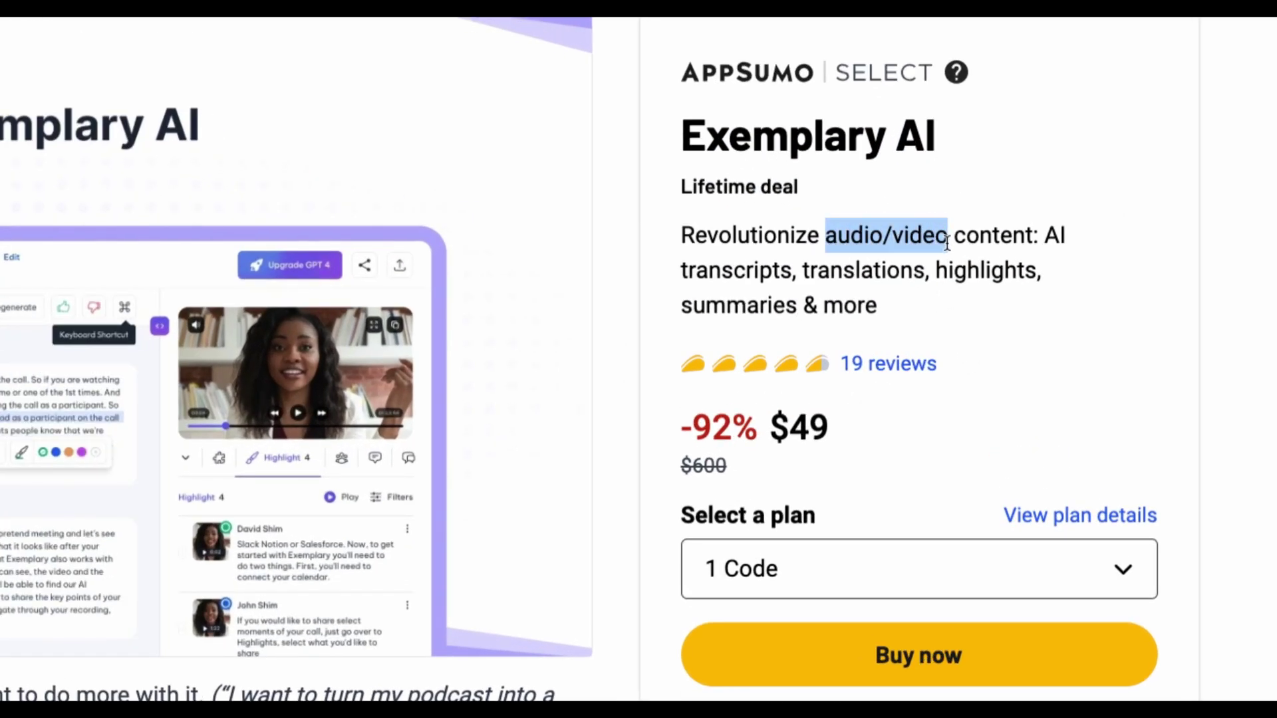
click(962, 238)
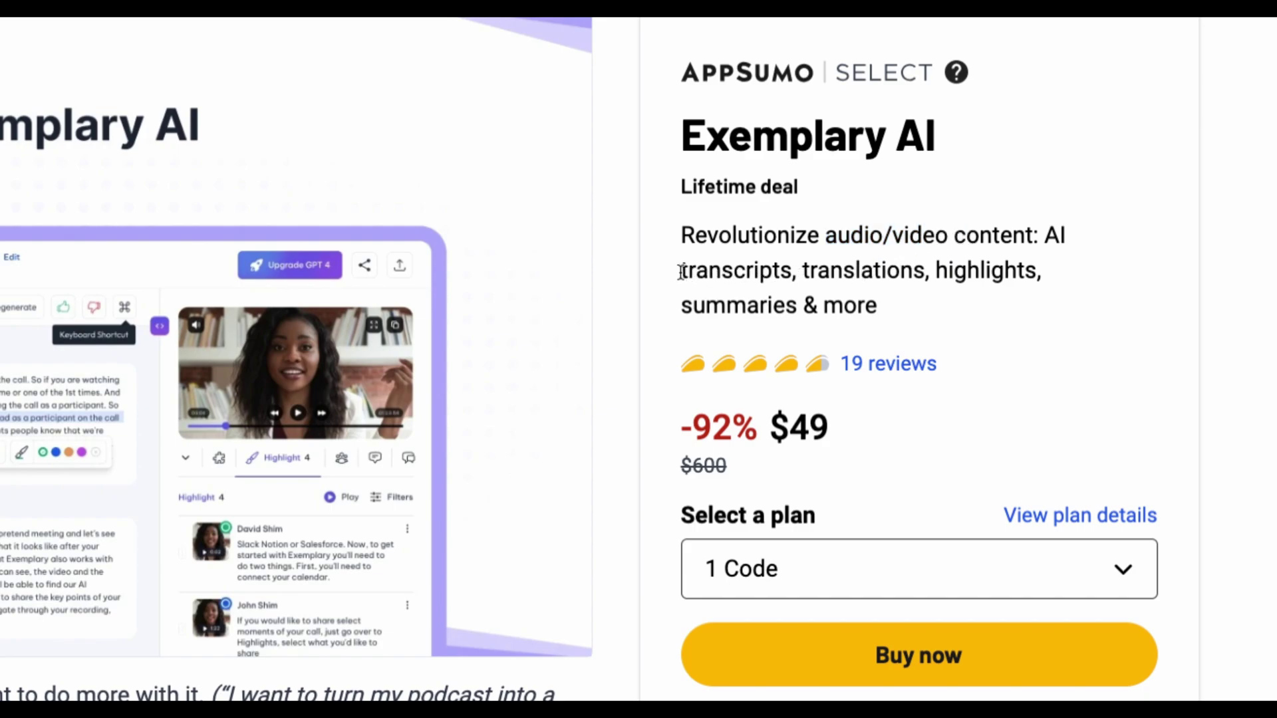
drag(681, 273, 927, 271)
drag(682, 309, 801, 307)
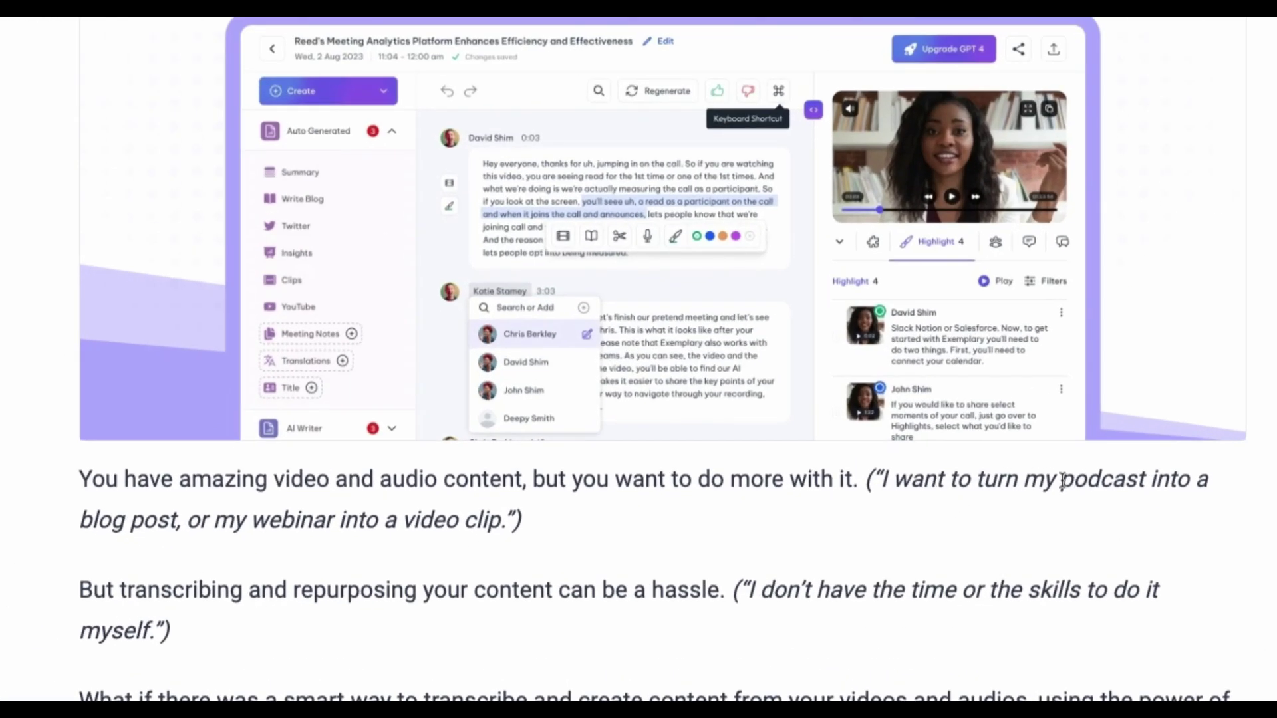
drag(1062, 480, 1111, 481)
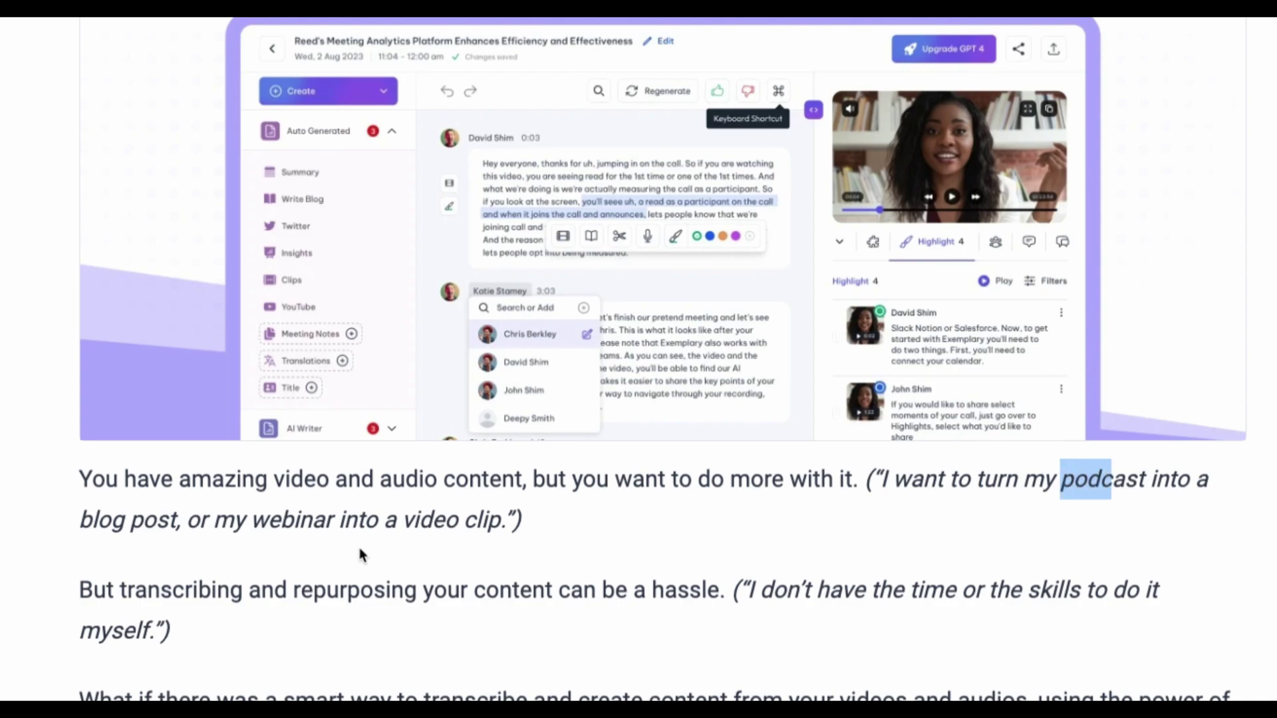
drag(80, 521, 193, 525)
click(234, 527)
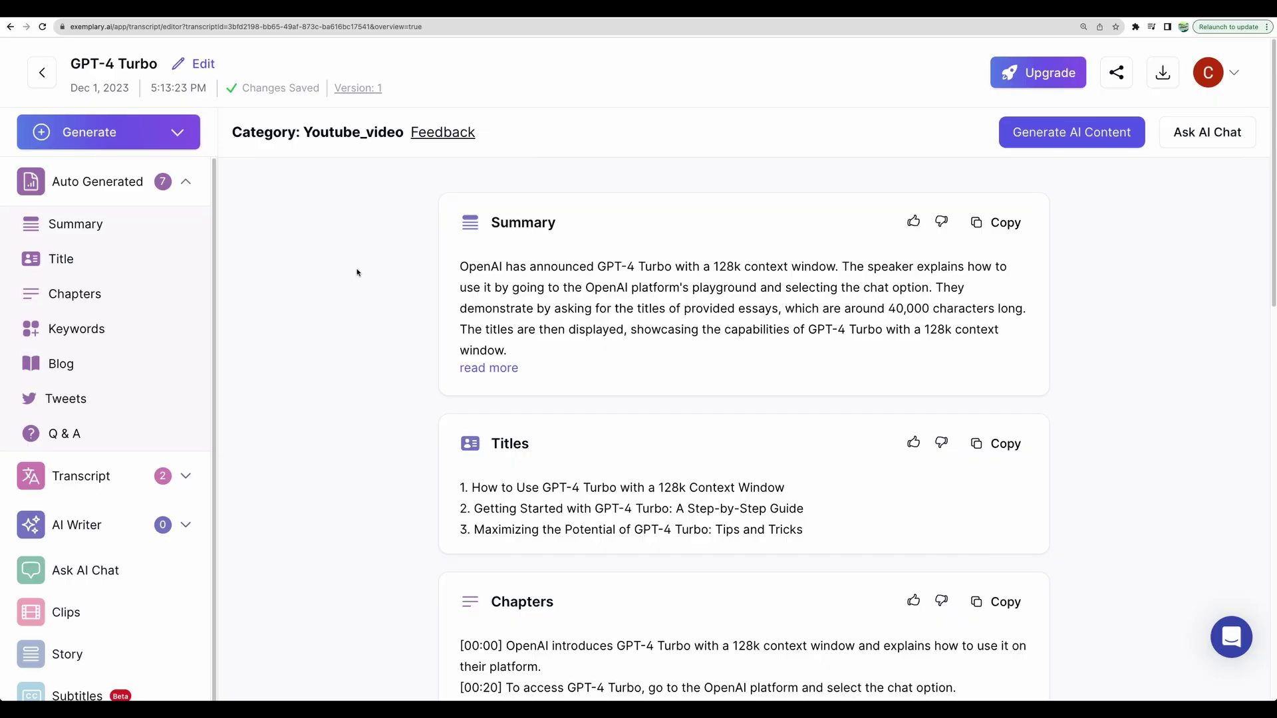
Scroll through the GPT-4 Turbo project's Summary, Titles and Chapters, then return to the AppSumo deal page.
scroll(583, 313, down, 5)
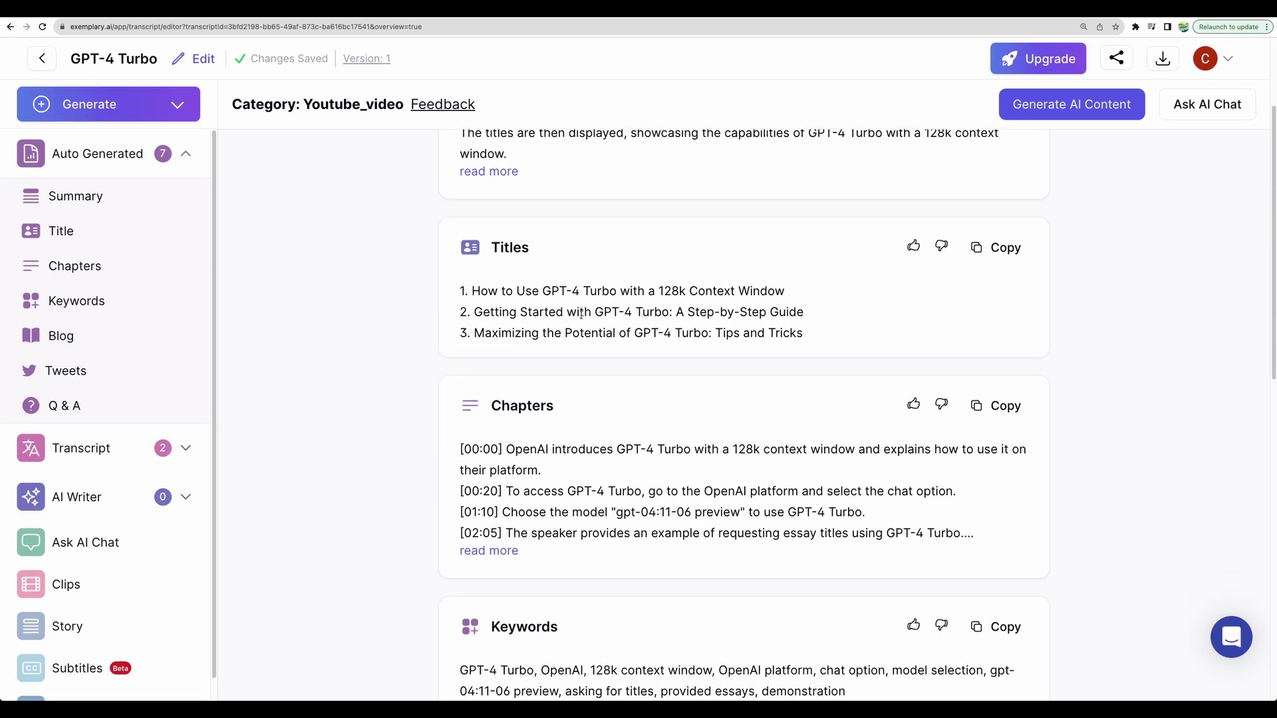
scroll(583, 330, down, 2)
scroll(561, 462, up, 6)
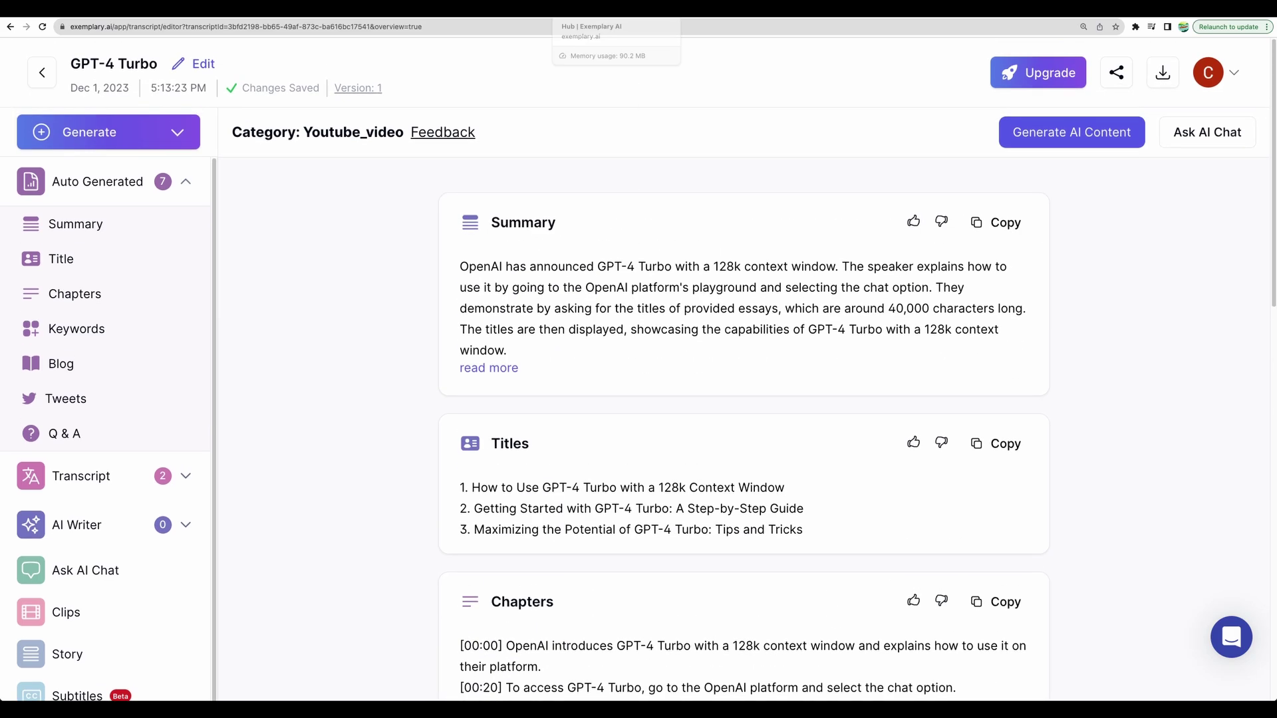
click(615, 7)
scroll(805, 379, down, 1)
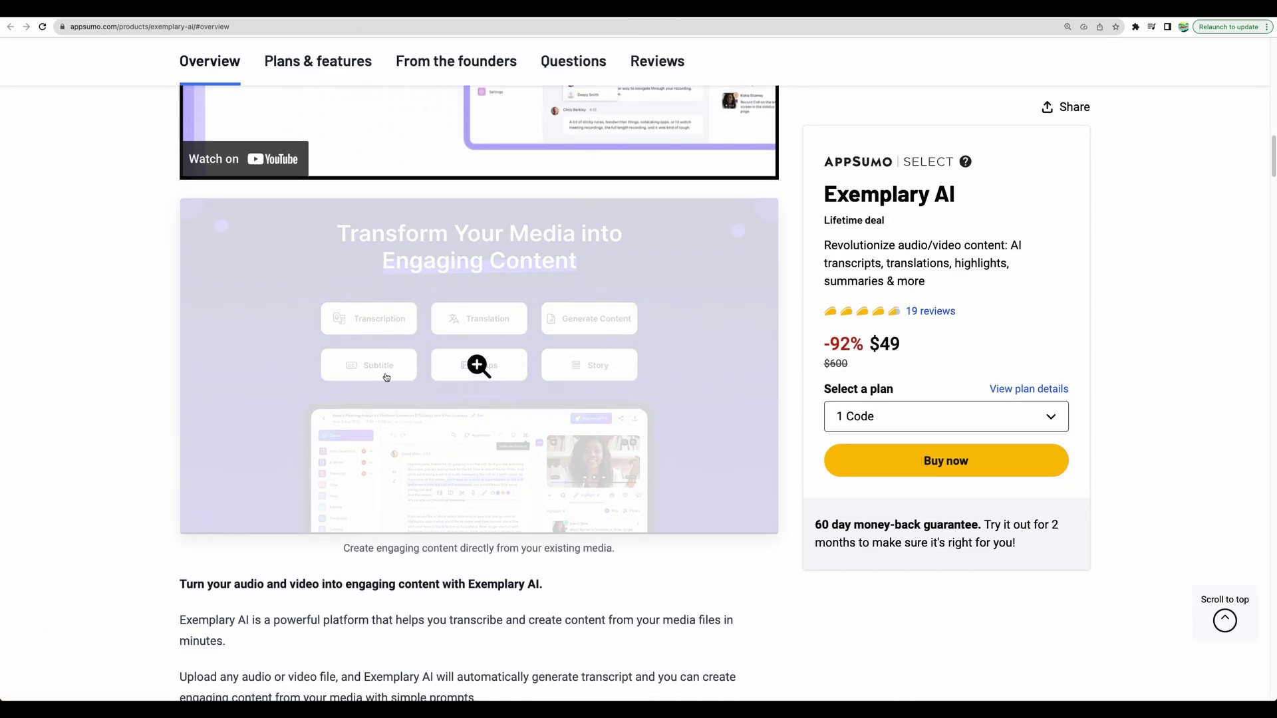
View the enlarged Transform Your Media image, then scroll further down the deal page.
click(479, 365)
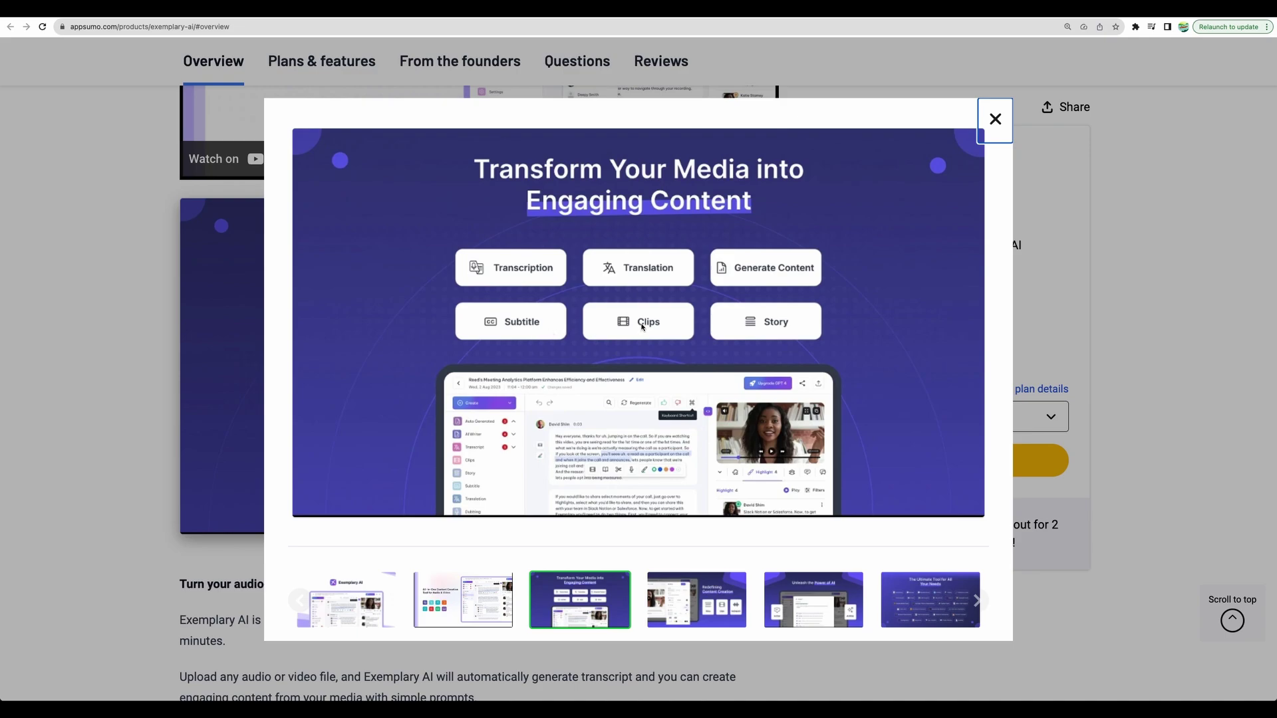
key(Escape)
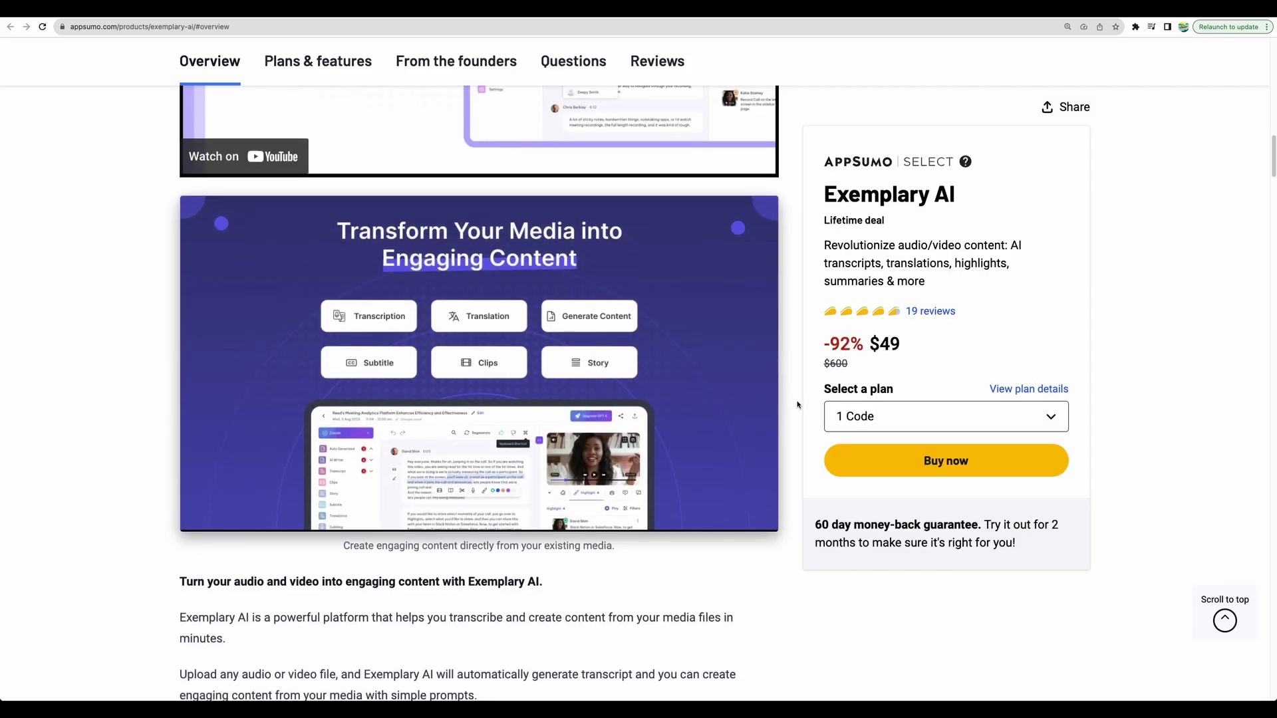
scroll(797, 405, down, 5)
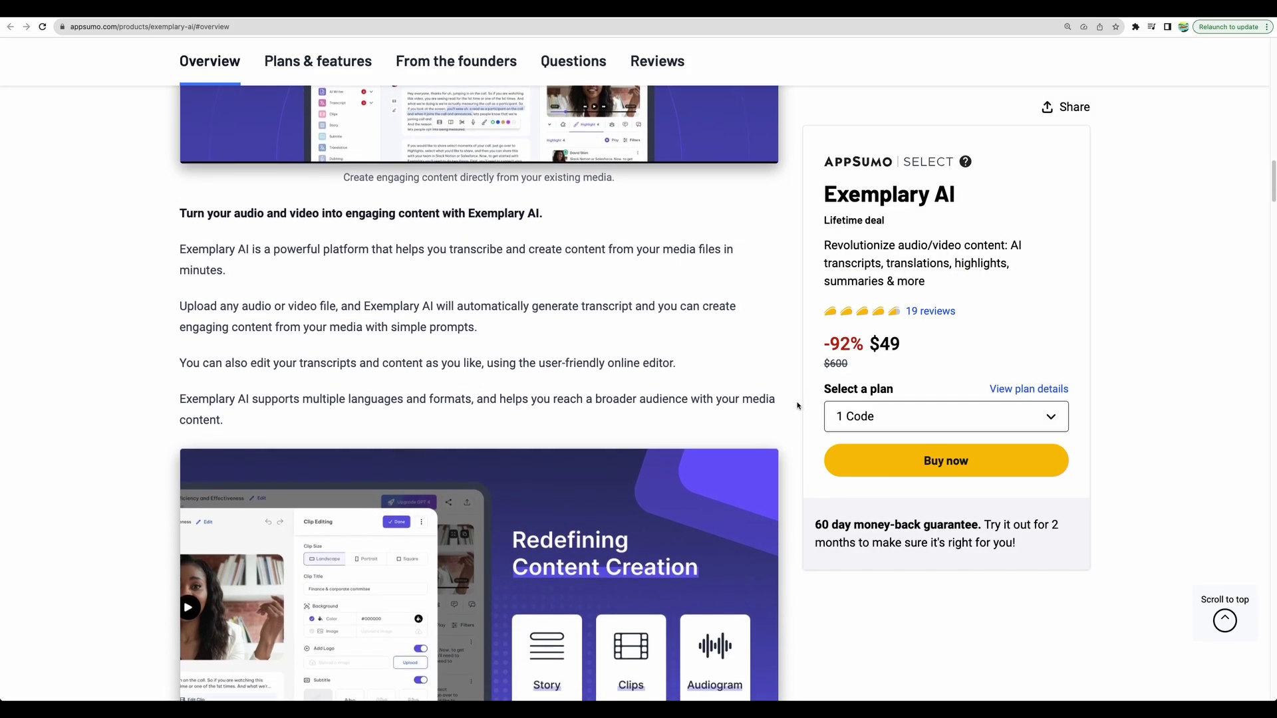
scroll(797, 404, down, 2)
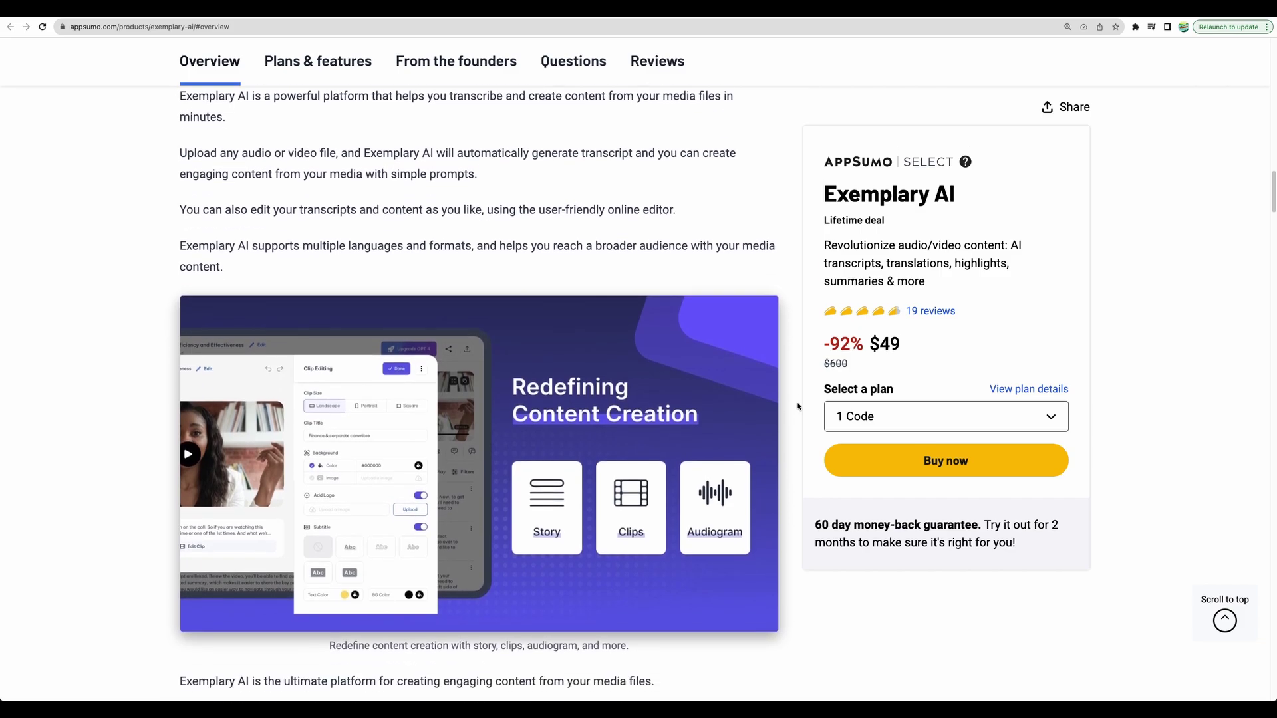
scroll(798, 405, down, 3)
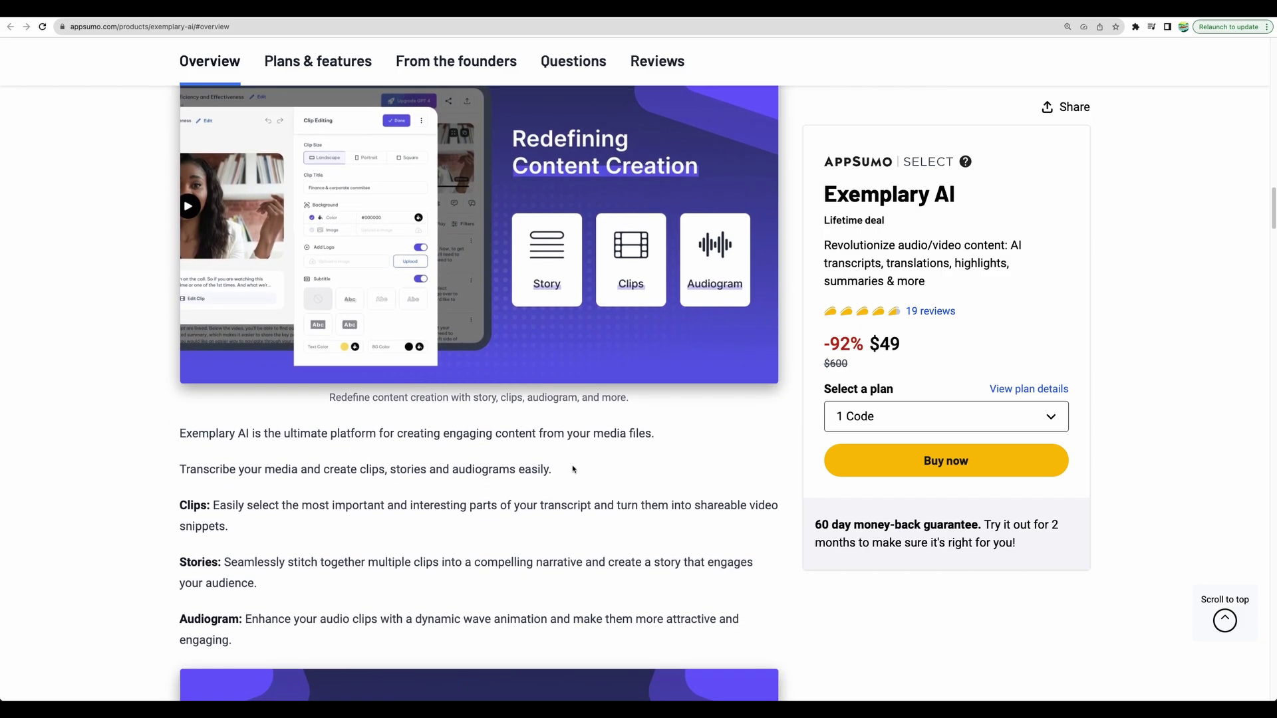
scroll(805, 467, down, 12)
scroll(796, 469, down, 1)
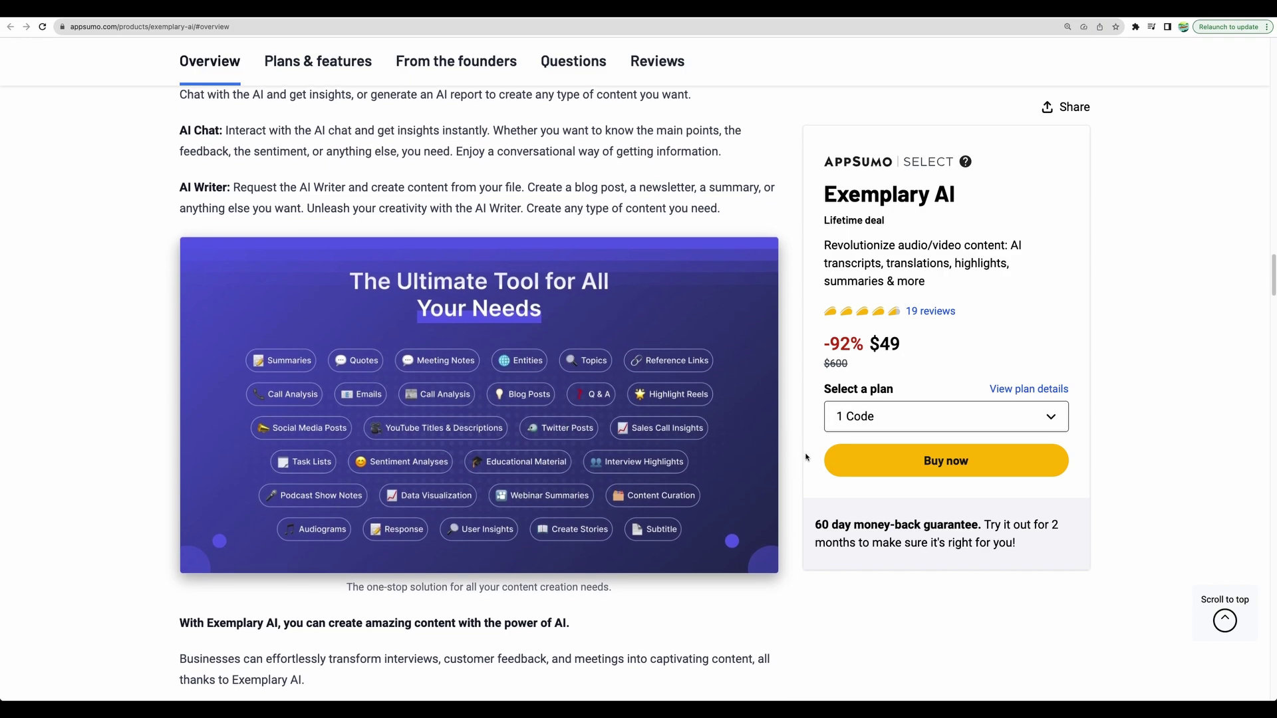
View the Ultimate Tool for All Your Needs image, then jump to the pricing plans.
click(281, 402)
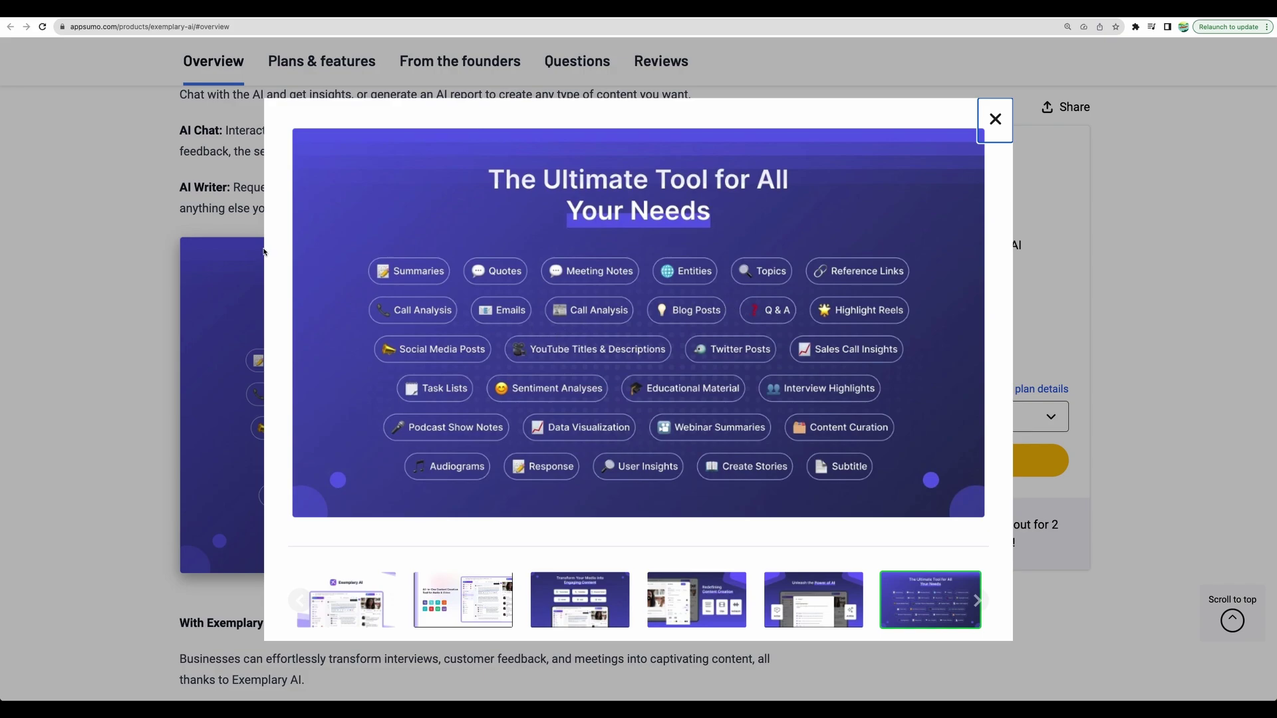
click(200, 203)
scroll(578, 378, down, 15)
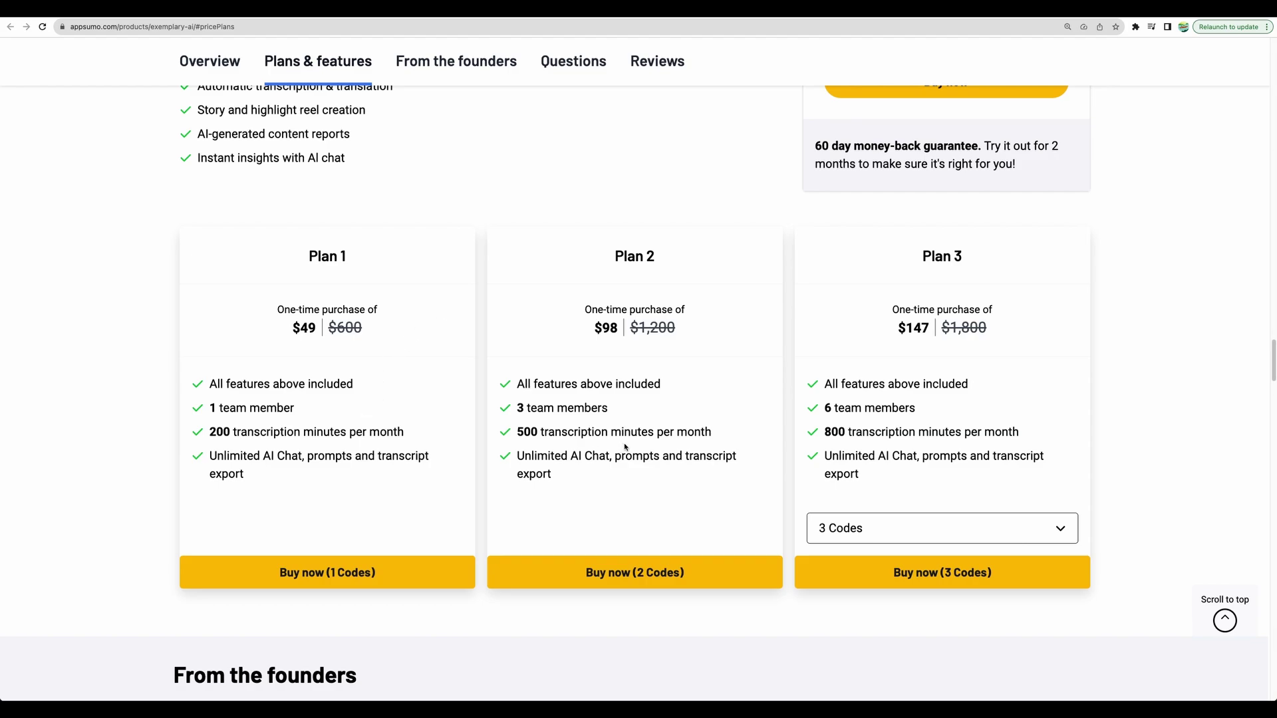
Note Plan 2's 500 minutes, then set Plan 3 to 4 codes to reveal Plan 4's 1,200 minutes.
drag(517, 432, 727, 437)
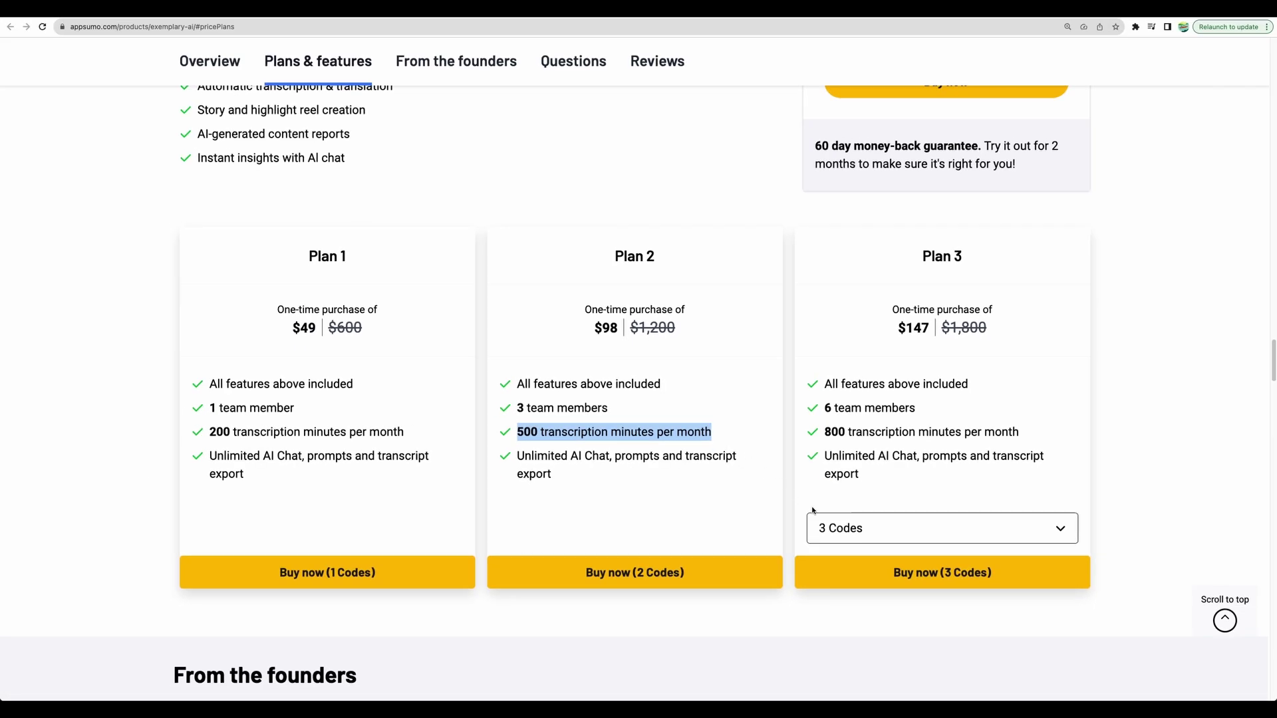
click(1077, 610)
click(866, 593)
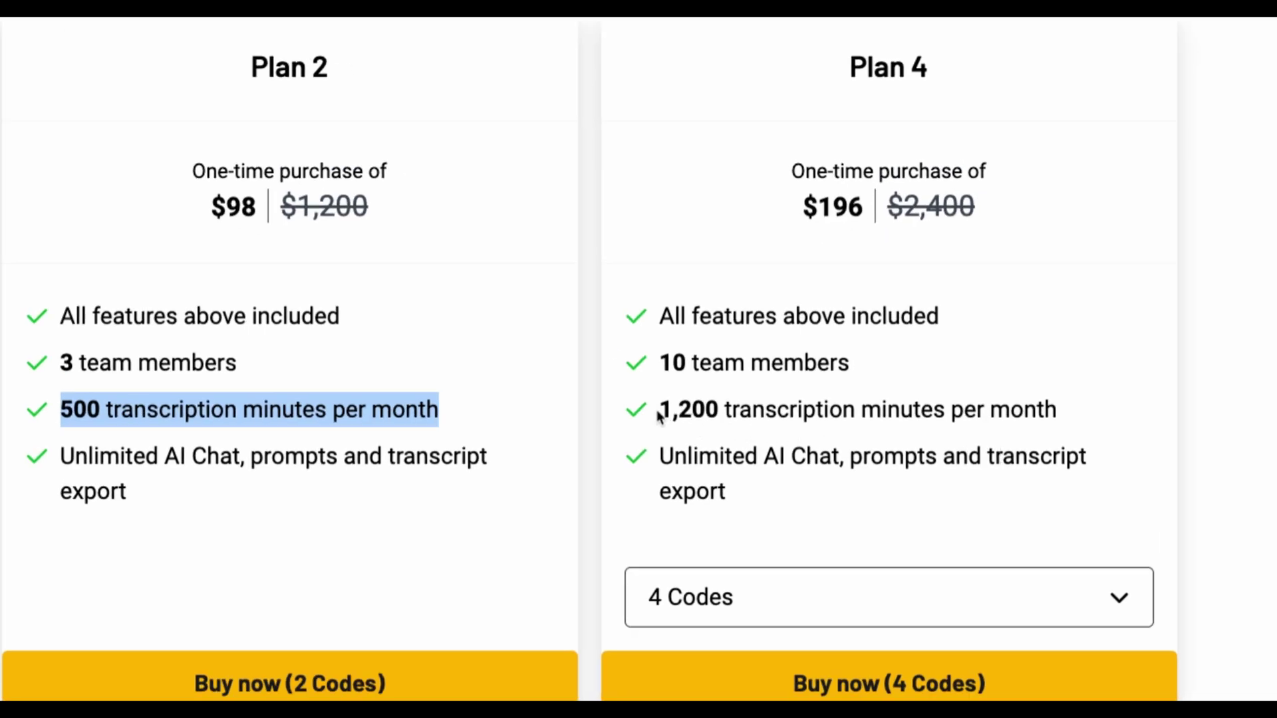
drag(657, 415, 969, 415)
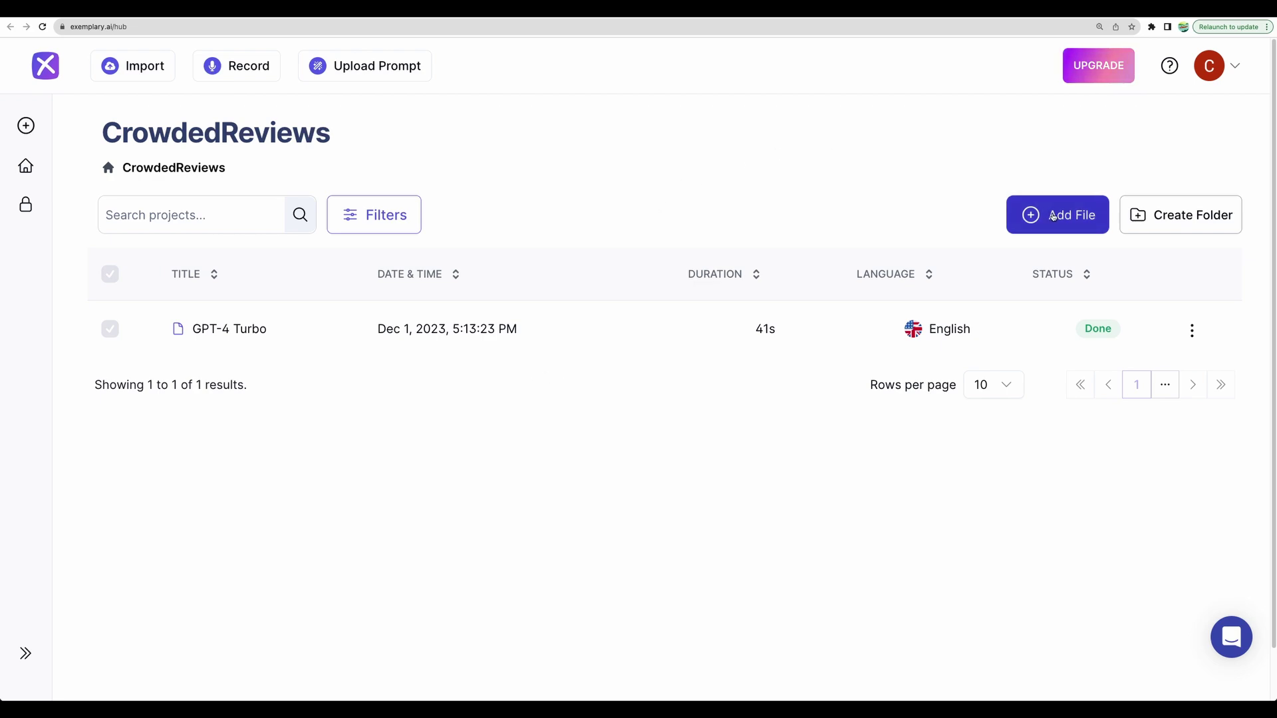
Import the Katteb Review & Demo YouTube video from its pasted social link.
click(1060, 215)
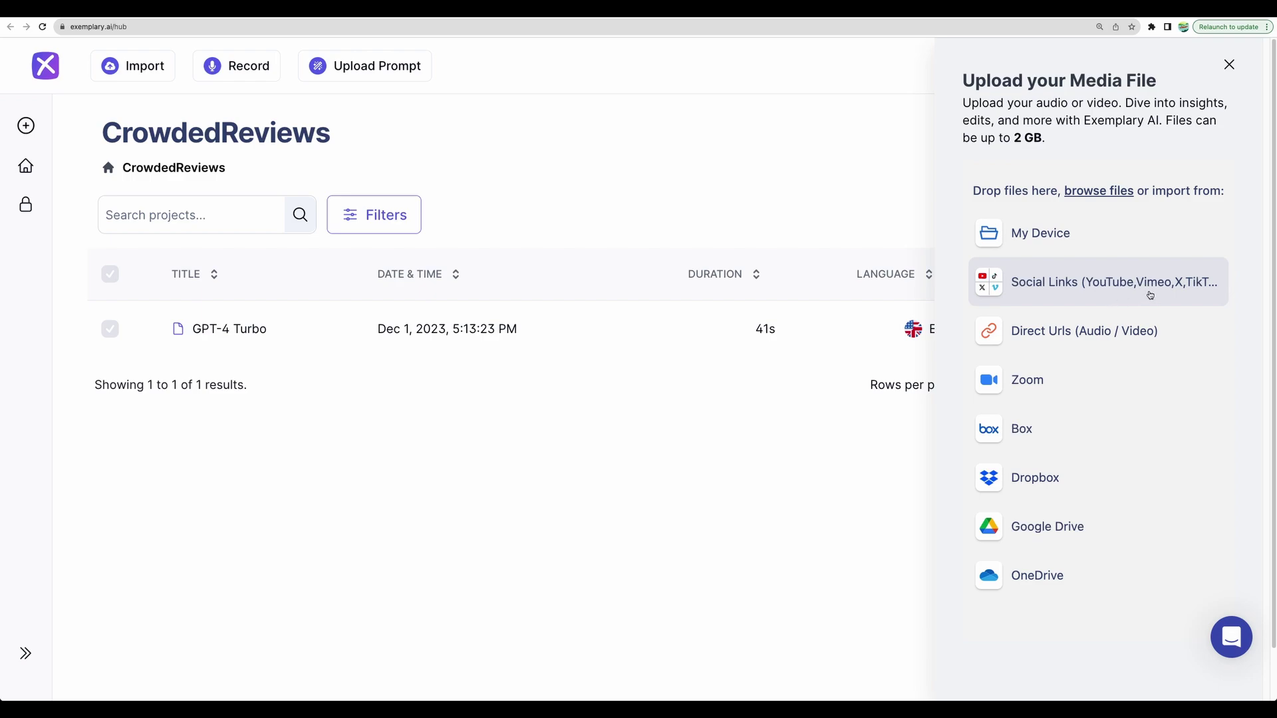
click(1180, 283)
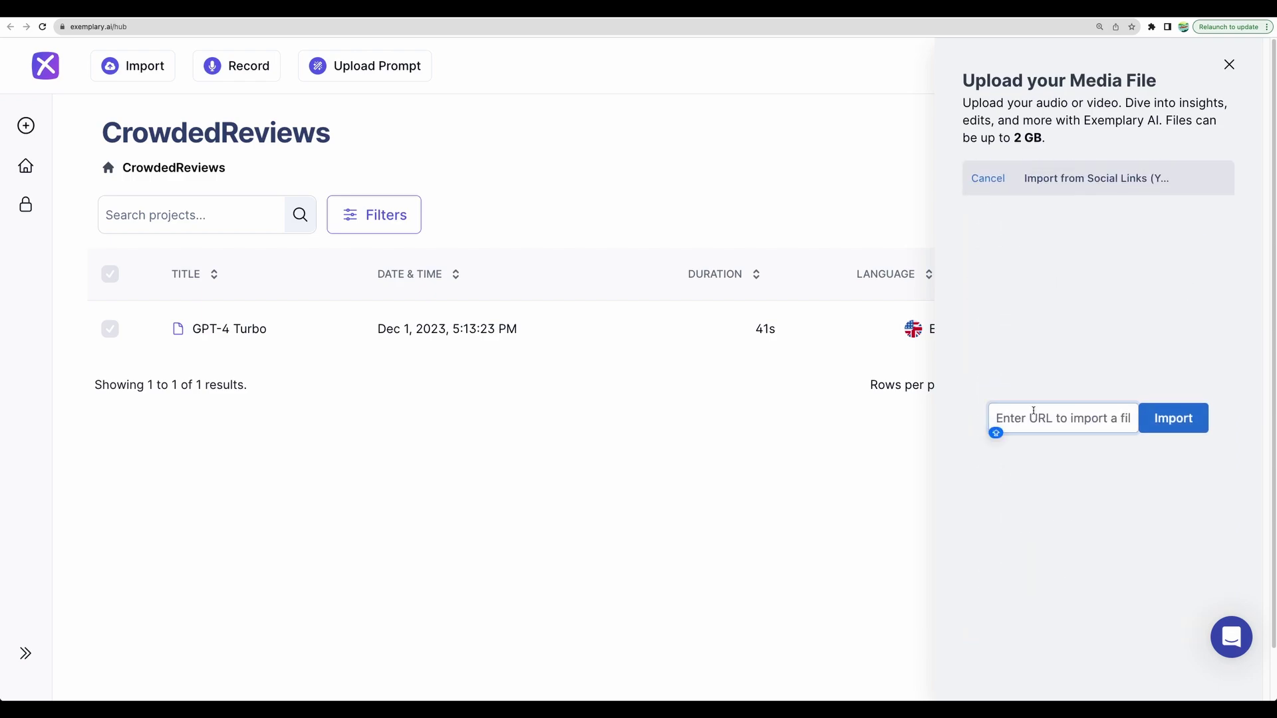
text(https://www.youtube.com/watch?v=YlIB_T82g5s)
drag(1026, 420, 1112, 421)
click(1113, 420)
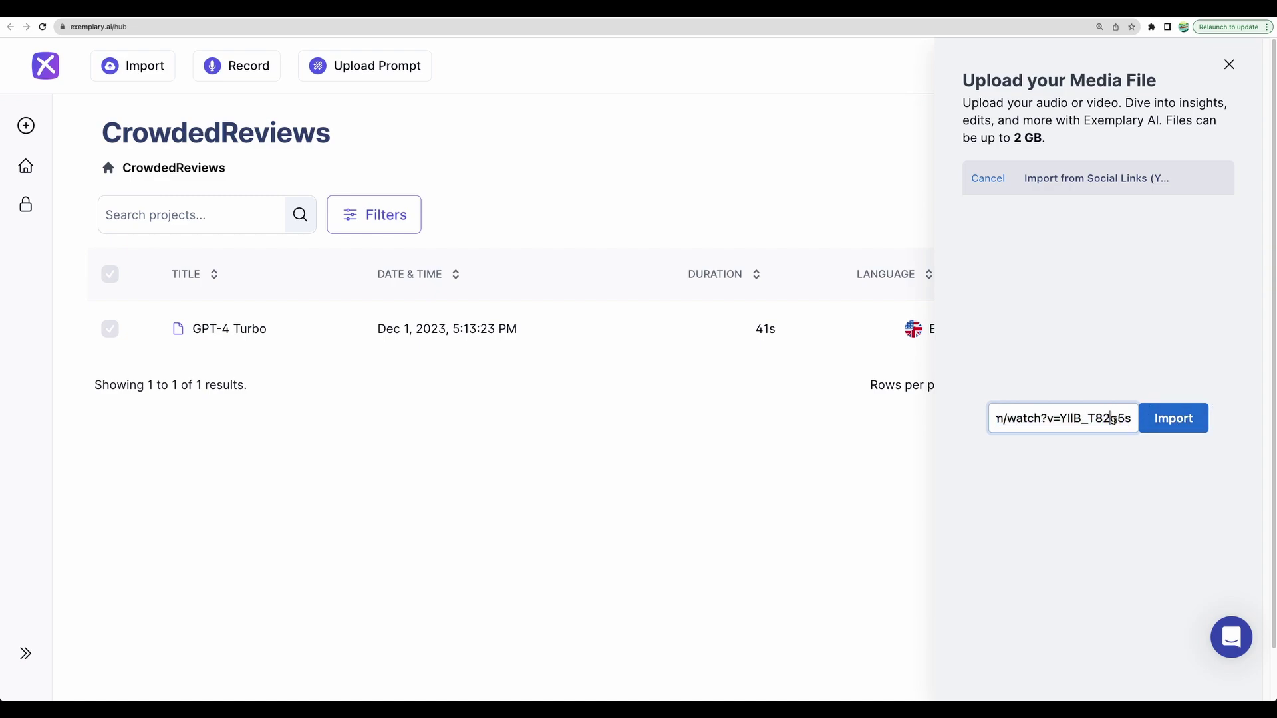
click(1165, 423)
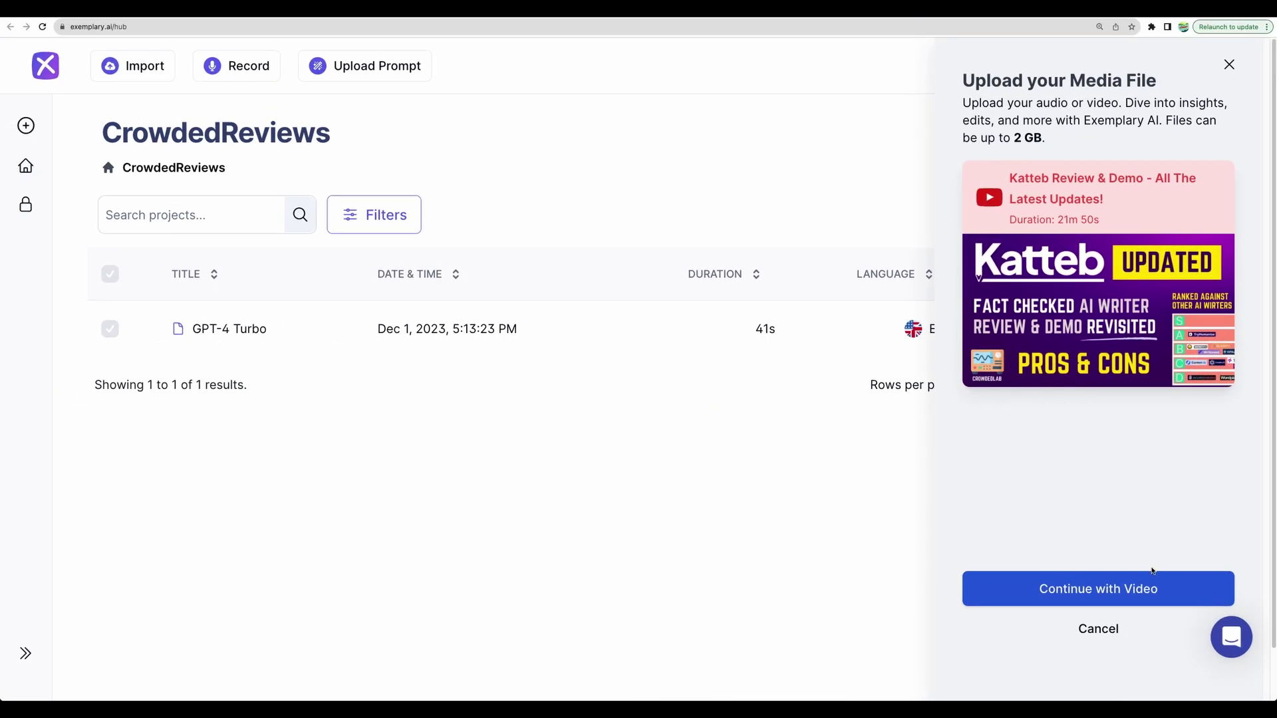
Continue with the fetched video and set its content category to Youtube Video, noting Reels and Chapters.
click(1153, 594)
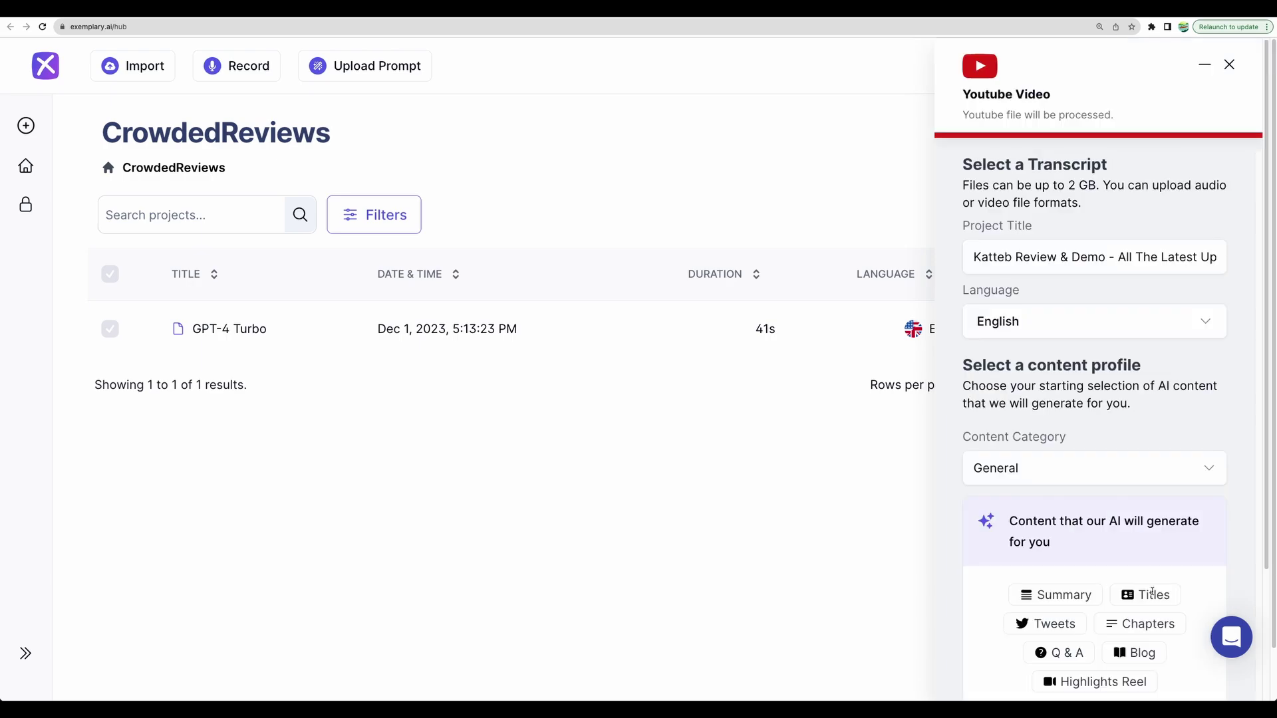
scroll(1148, 482, down, 3)
click(1087, 311)
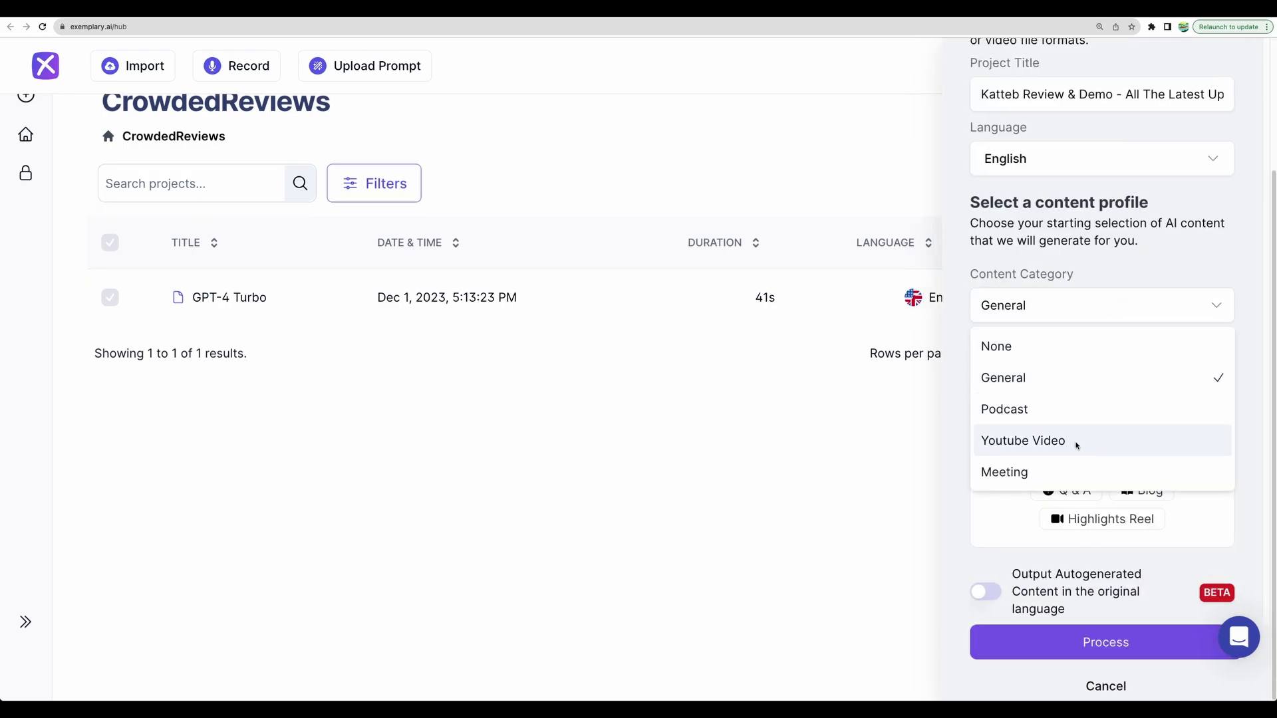
click(1077, 444)
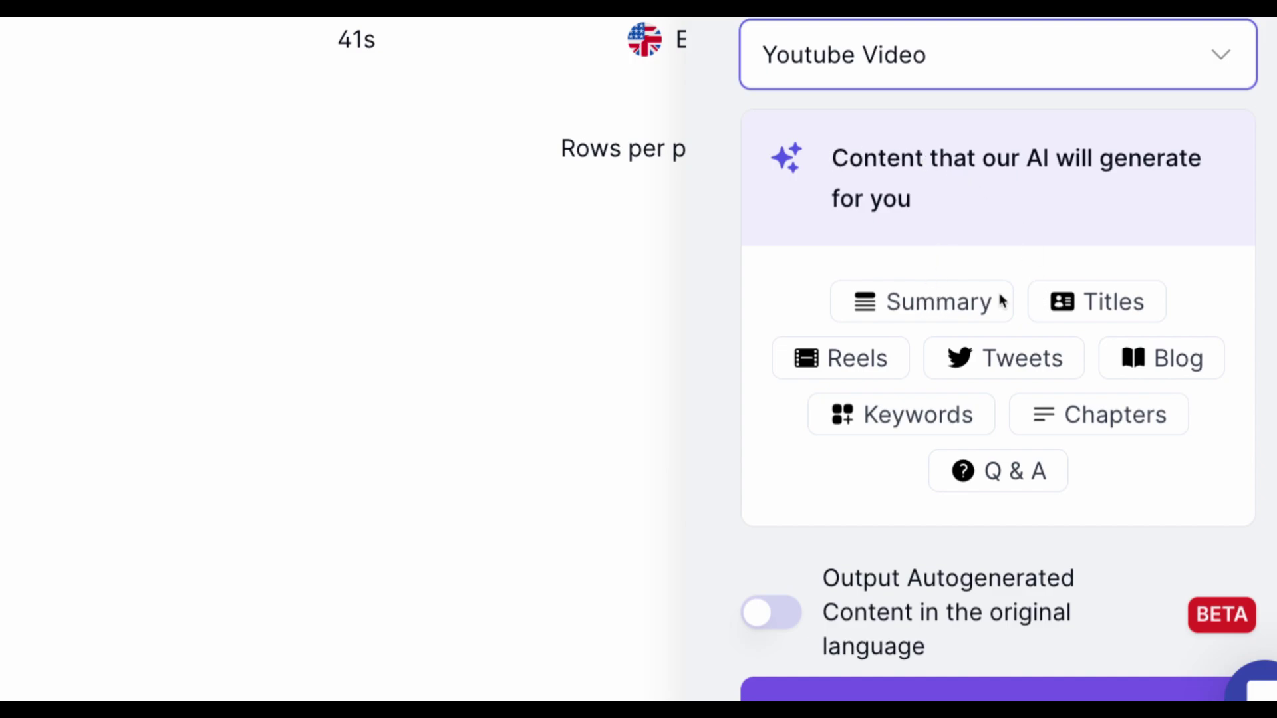
double_click(874, 359)
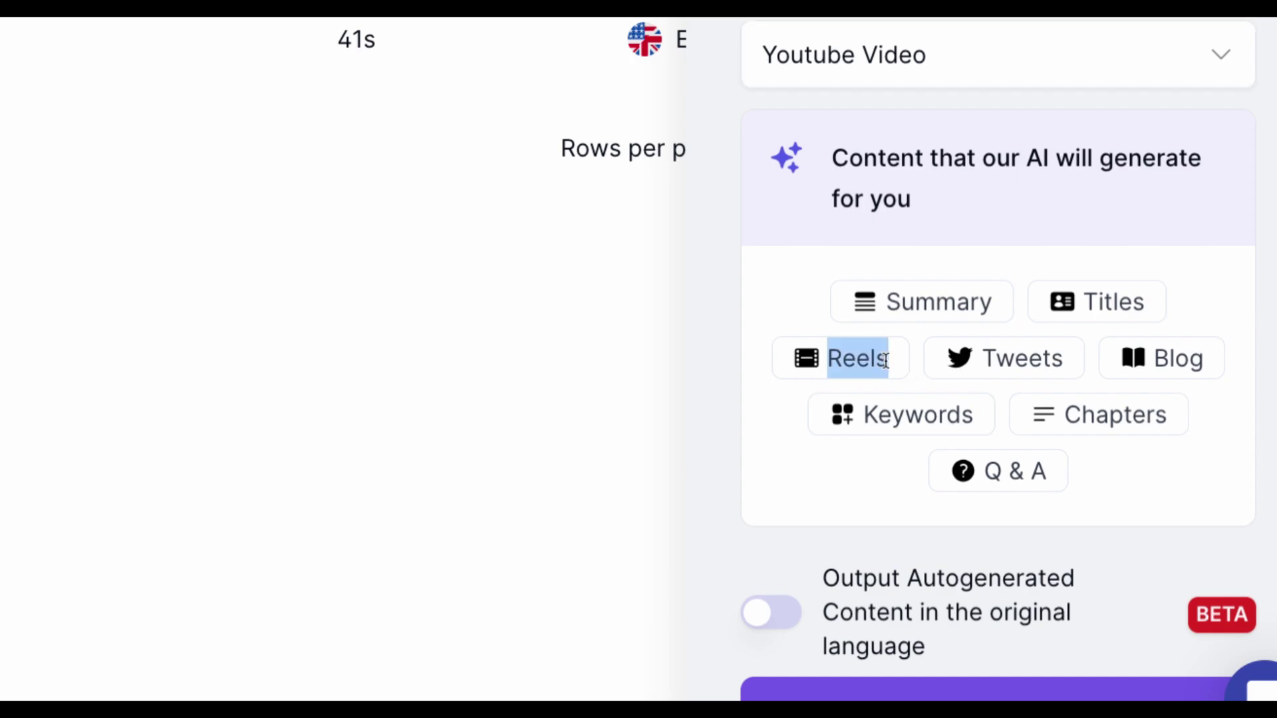
click(877, 362)
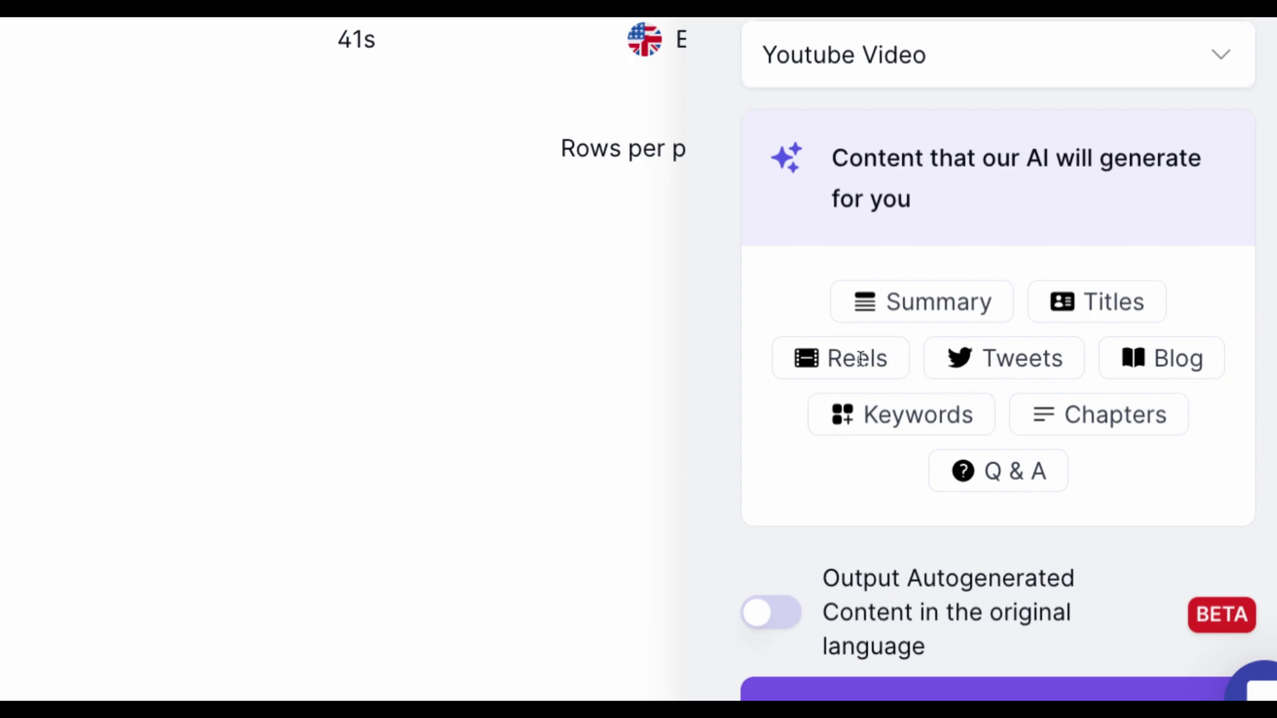
drag(1067, 414, 1171, 422)
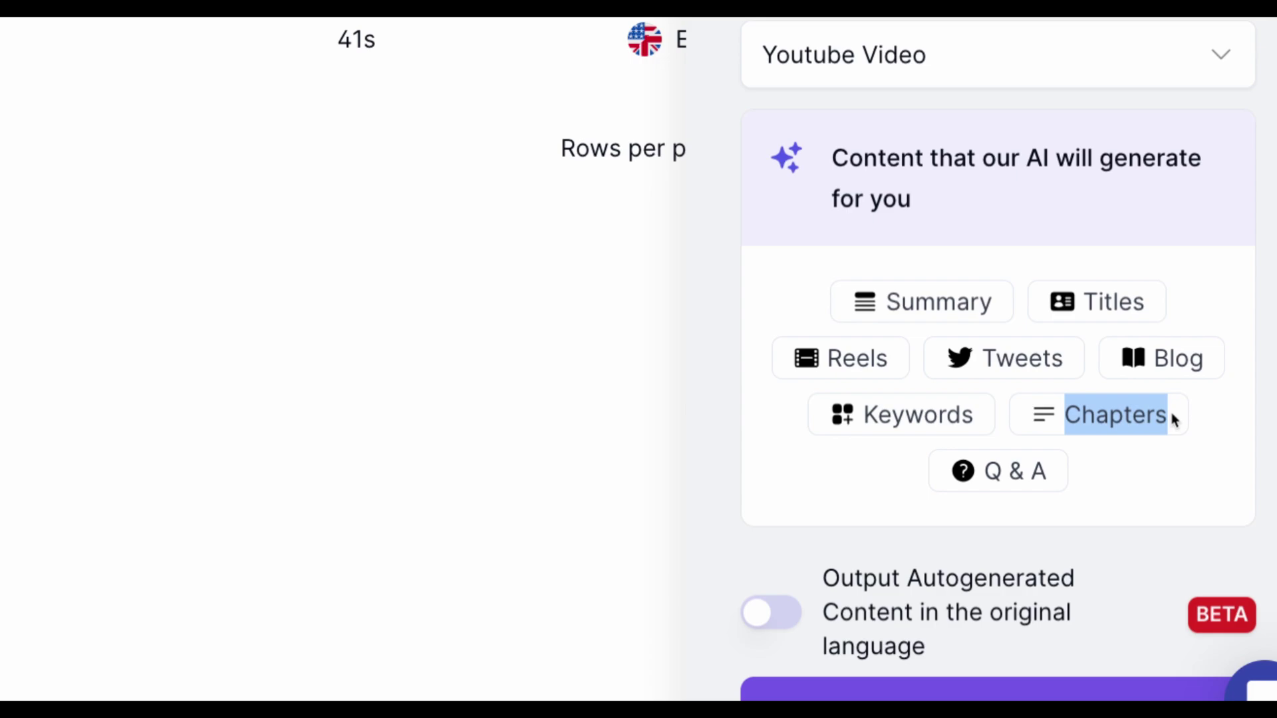
Try the General category, revert to Youtube Video, and start processing the Katteb video.
click(975, 68)
click(935, 194)
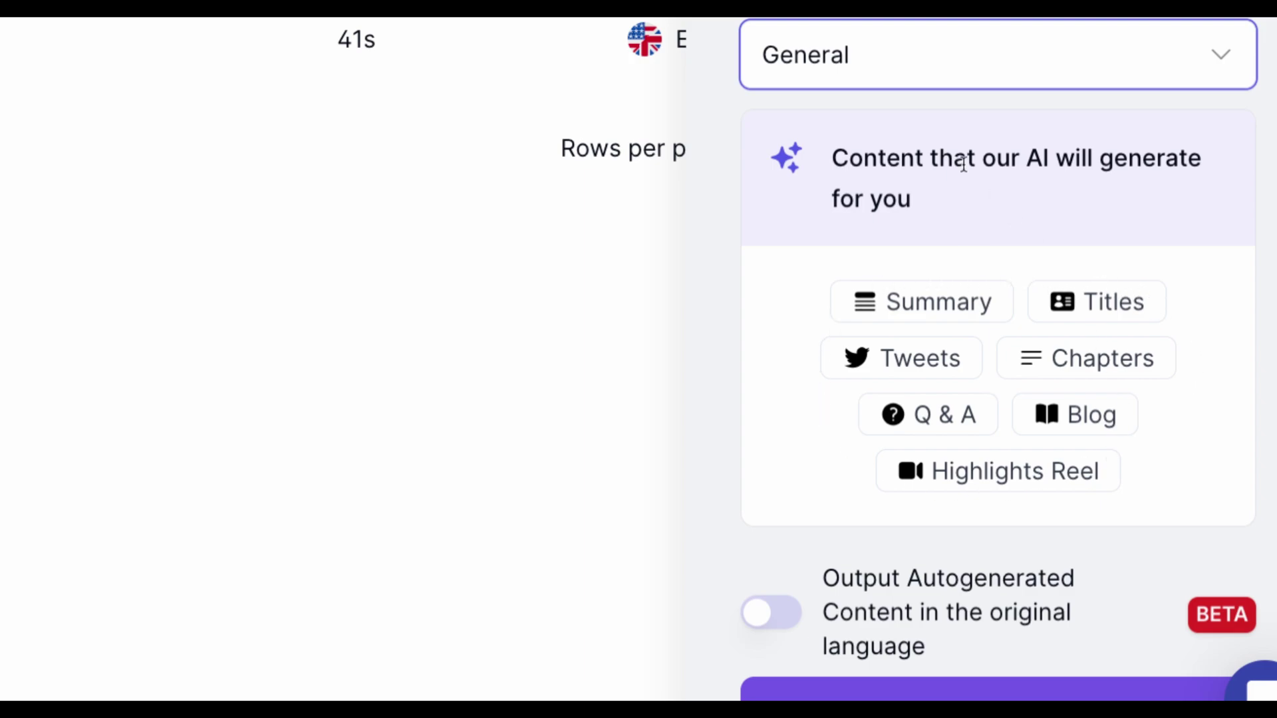
click(915, 77)
click(853, 320)
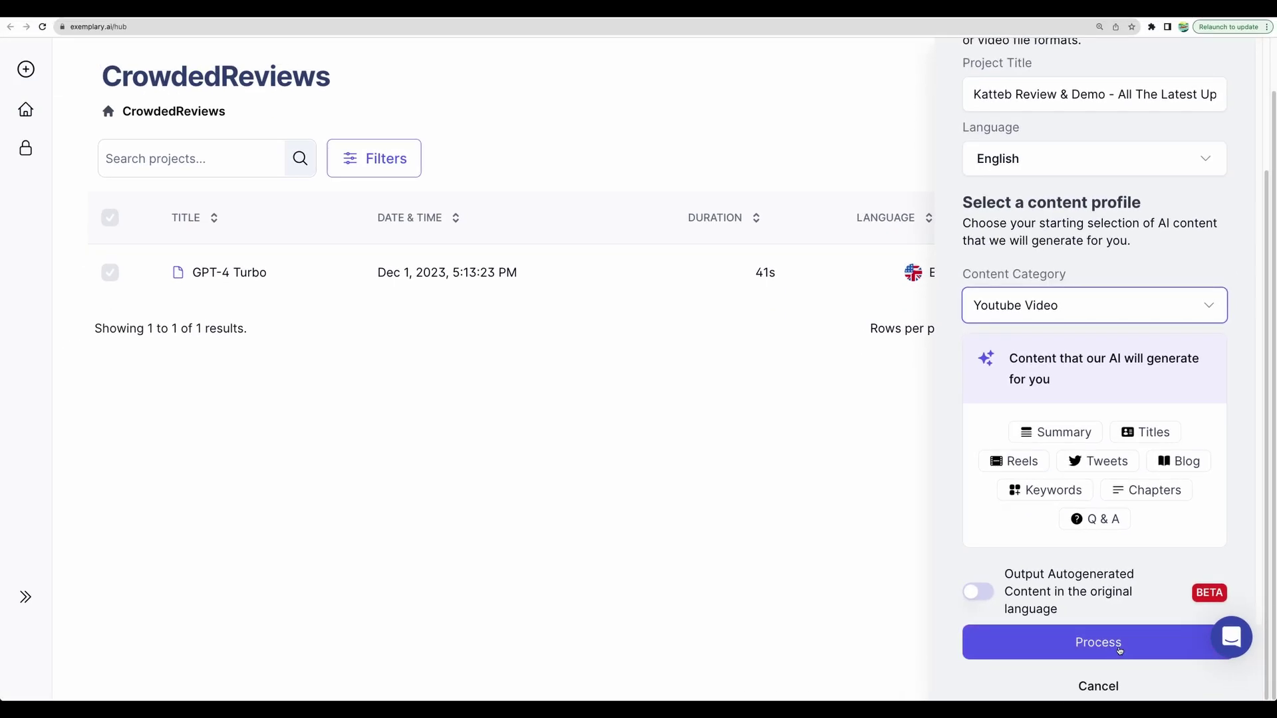
click(1119, 647)
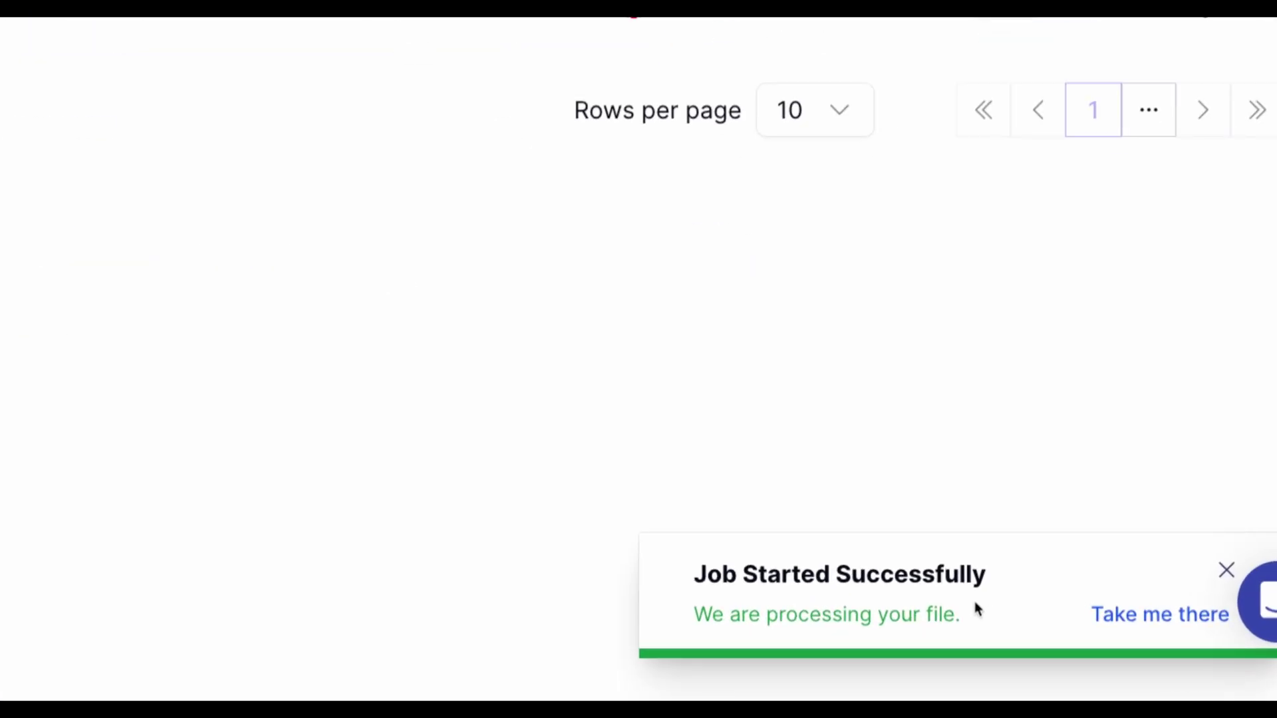
click(1151, 615)
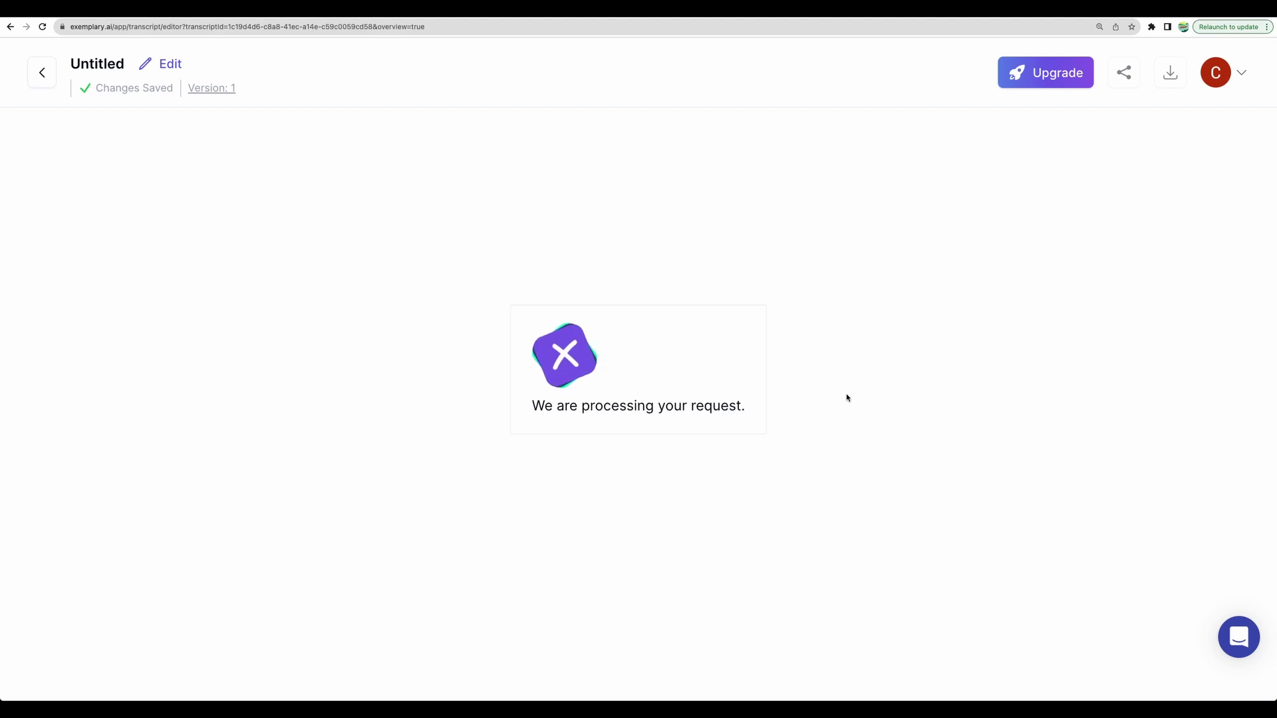
Zoom the page in, expand the Auto Generated list, and show the full summary.
key(super+plus)
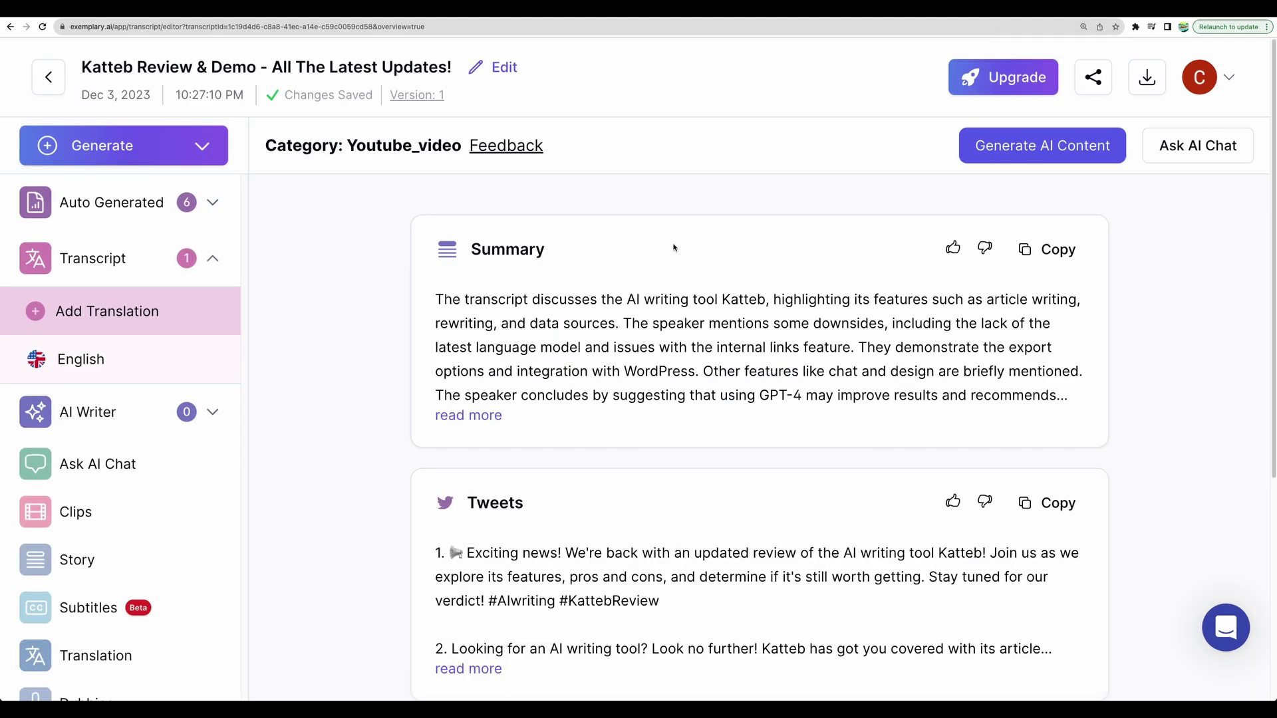
click(127, 211)
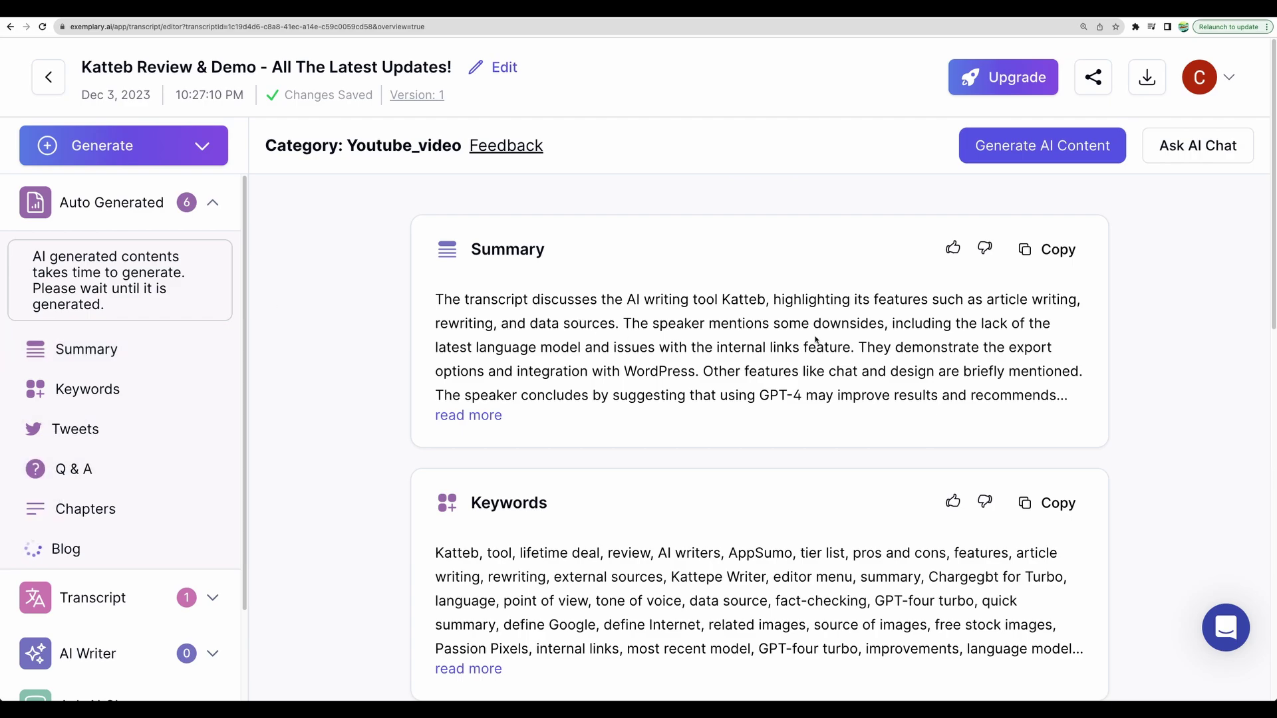
click(489, 415)
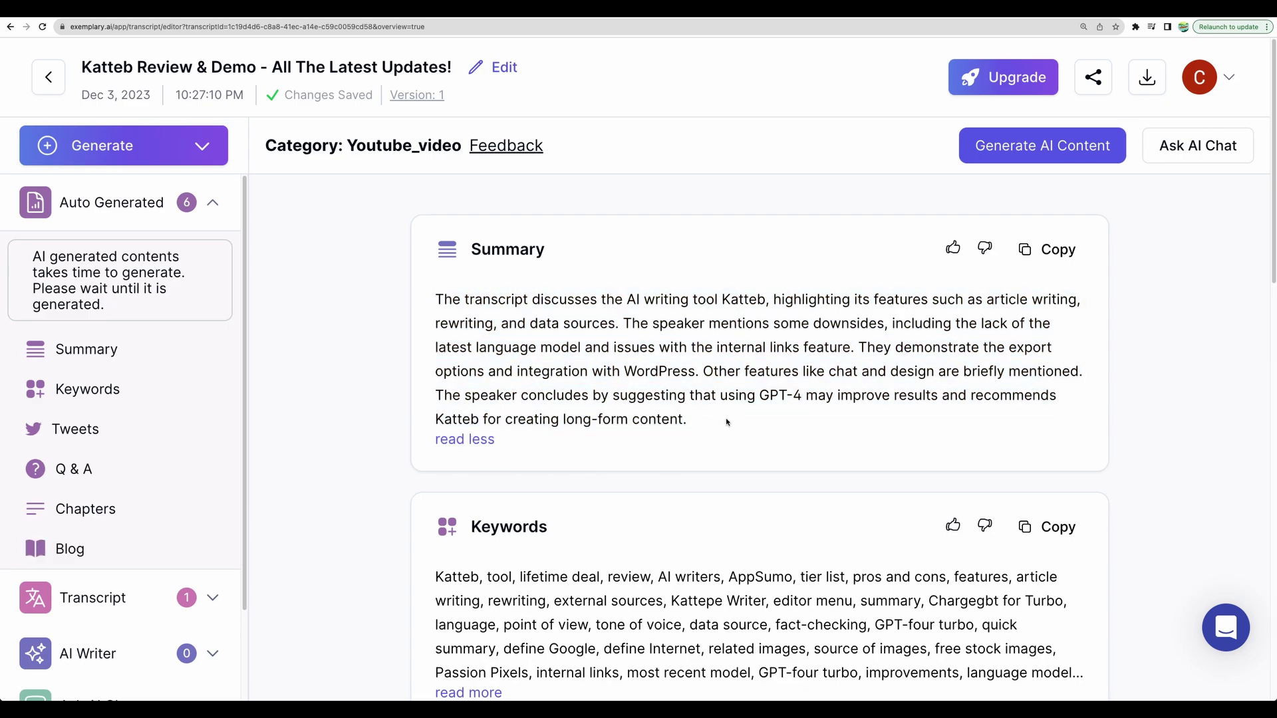
Read through the summary paragraph, then expand the Keywords card to its full list.
drag(442, 300, 724, 423)
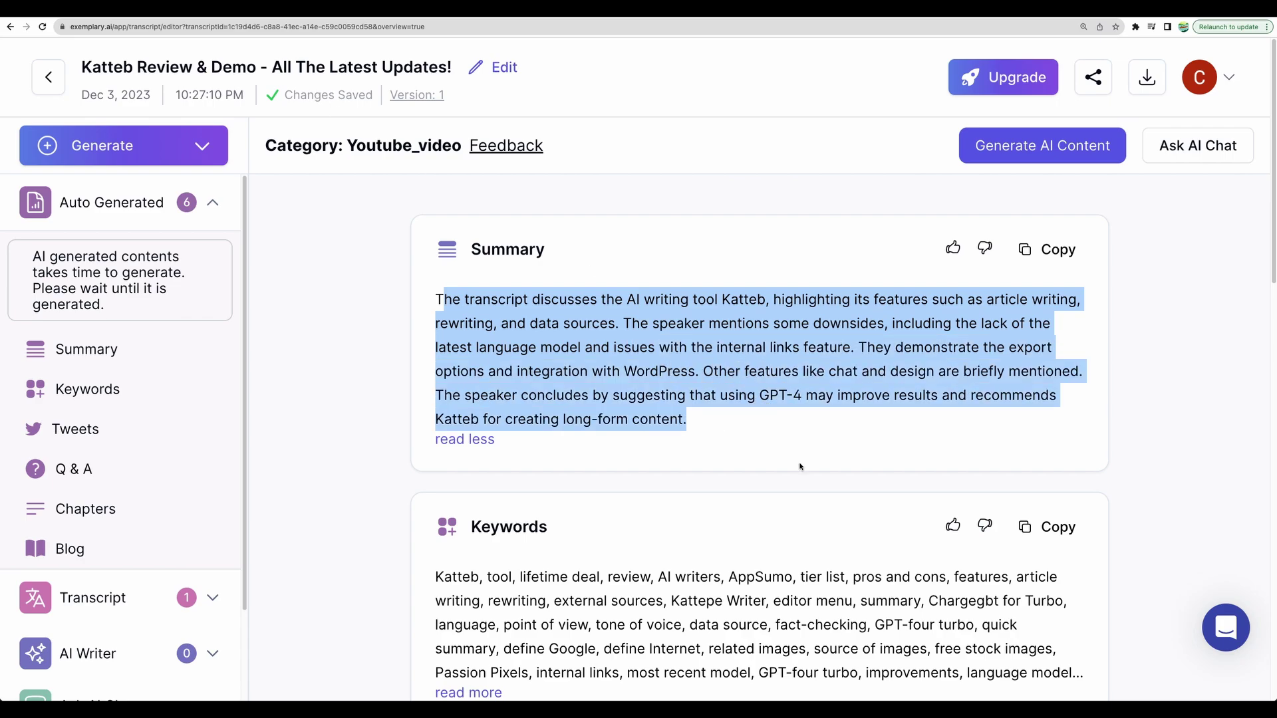
click(721, 420)
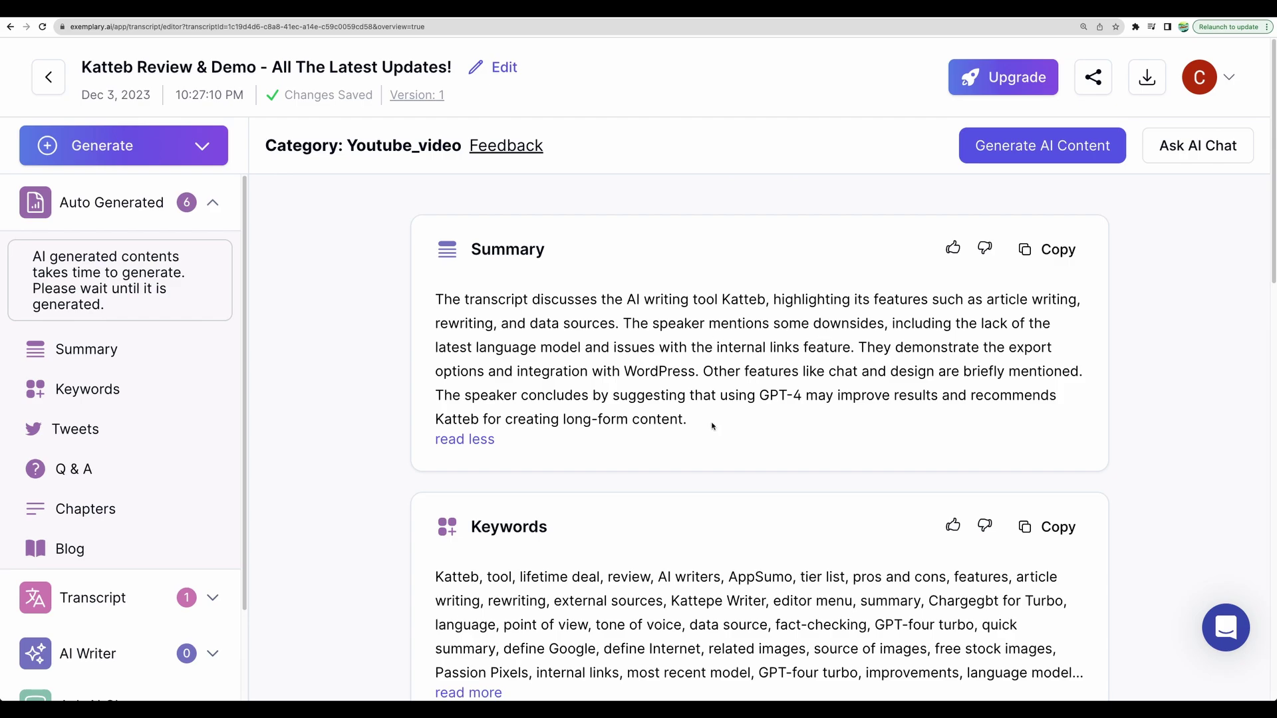
drag(688, 419, 443, 303)
click(684, 399)
scroll(685, 399, down, 3)
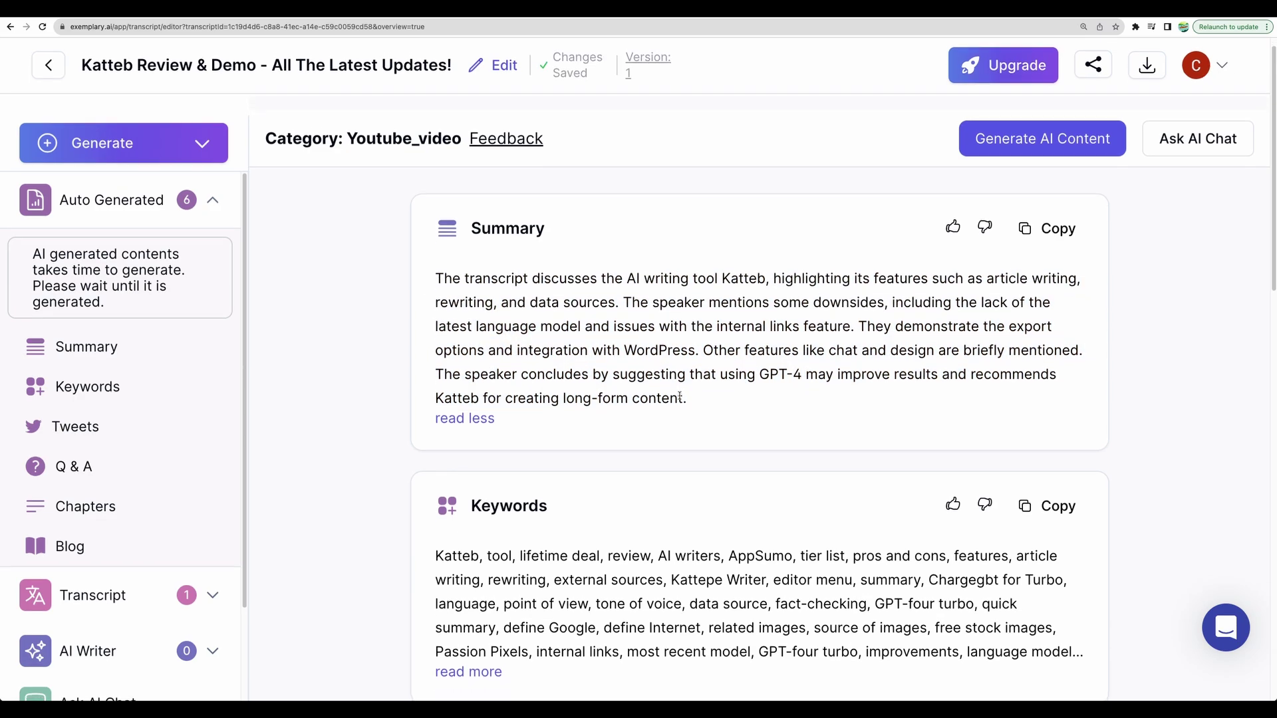
scroll(685, 399, down, 2)
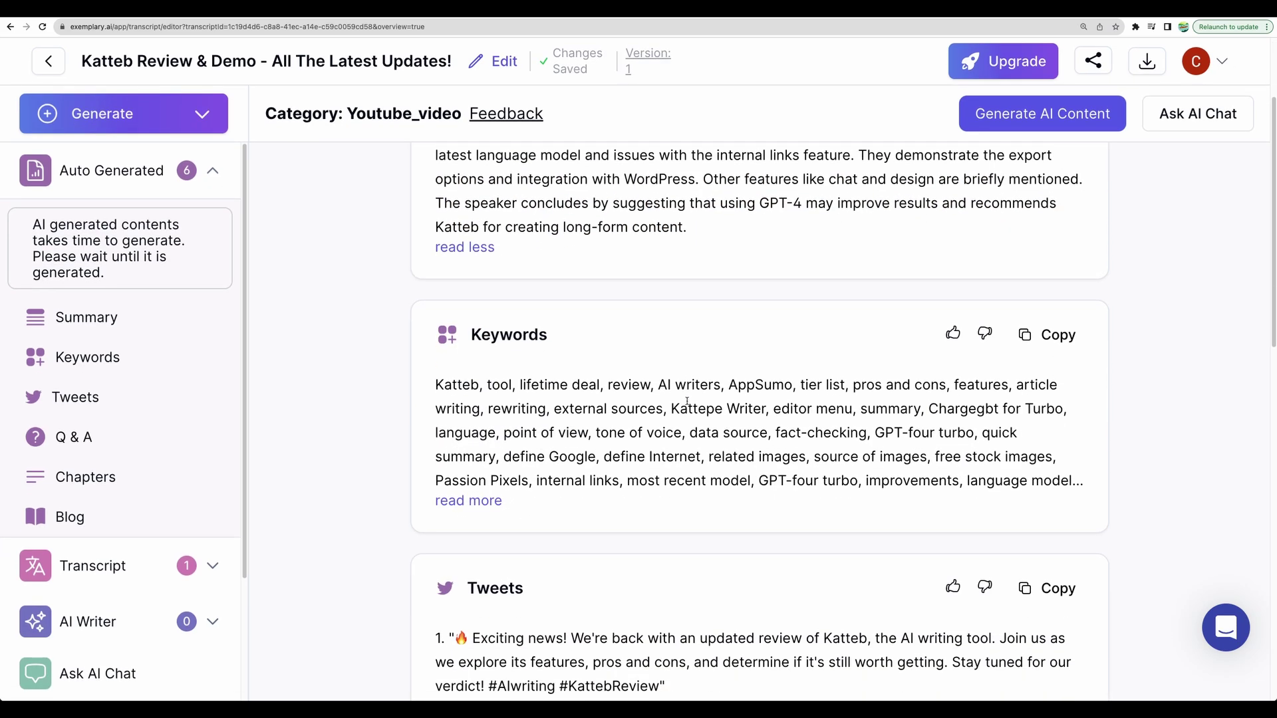
scroll(683, 402, down, 1)
scroll(682, 402, down, 1)
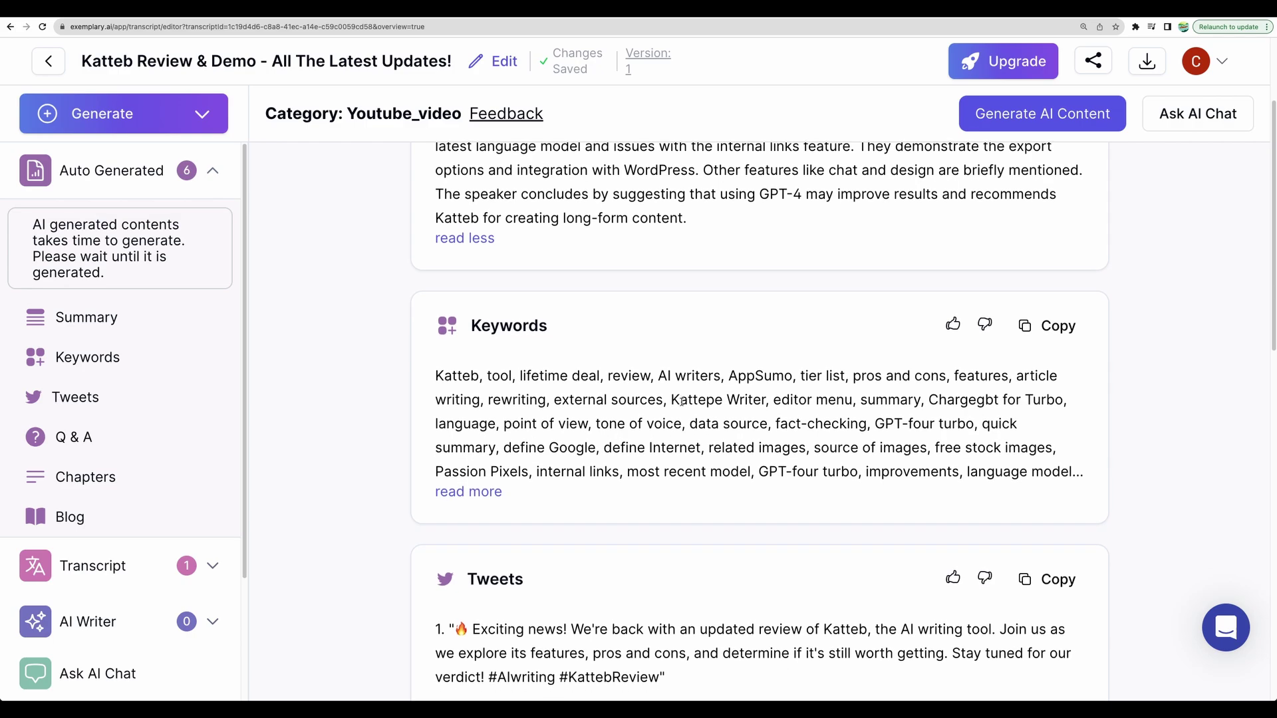
click(486, 492)
Read to the end of the expanded keyword list, then expand the Tweets card.
scroll(732, 425, down, 3)
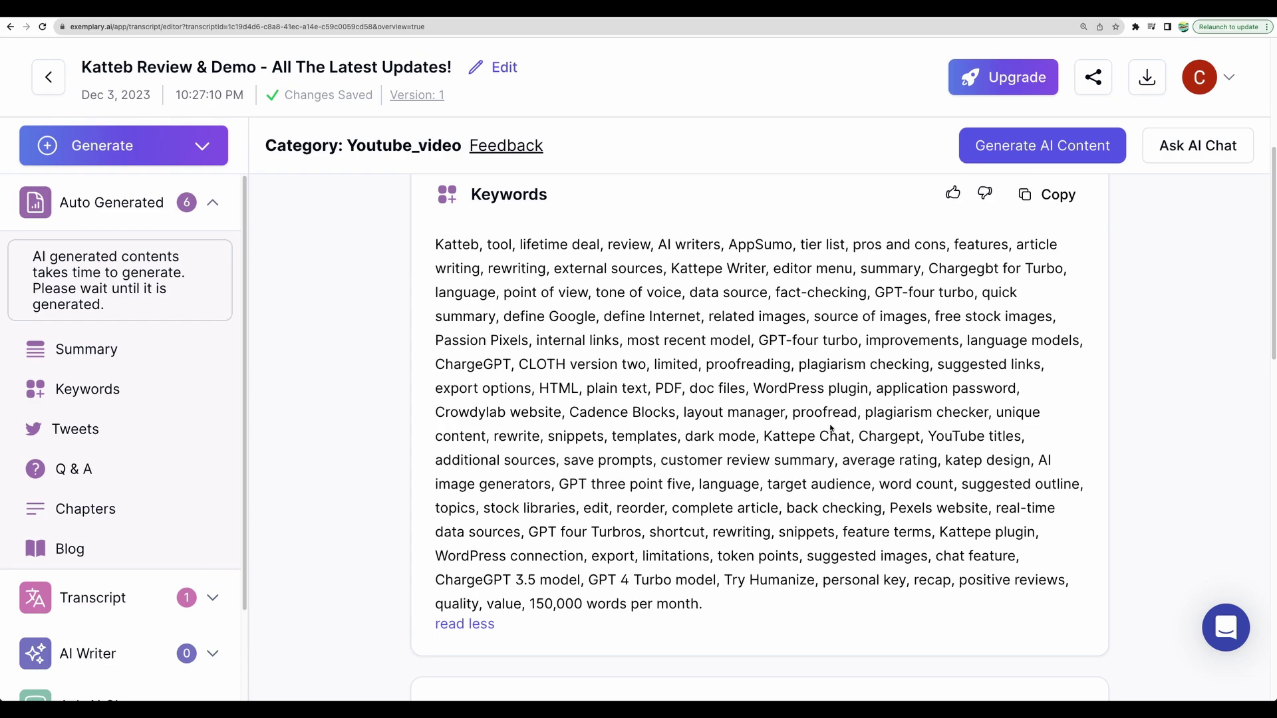
scroll(831, 428, up, 1)
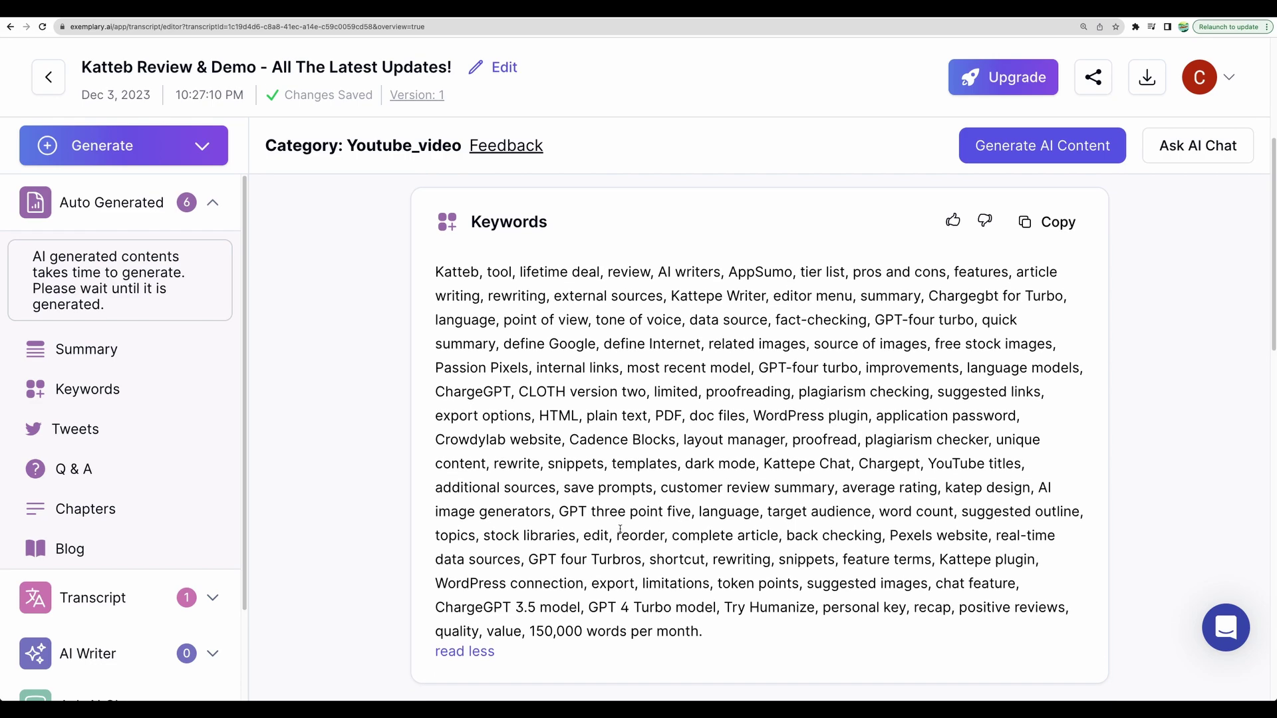
scroll(665, 359, down, 1)
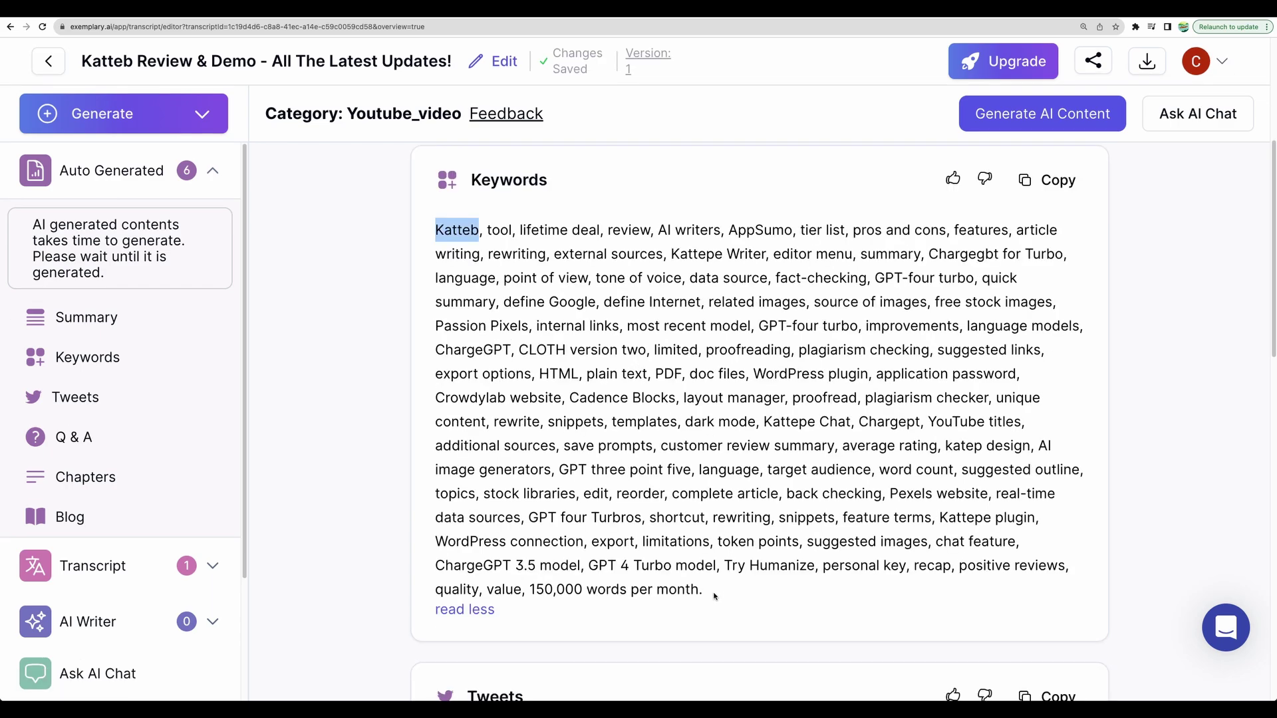
drag(715, 597, 585, 369)
click(585, 369)
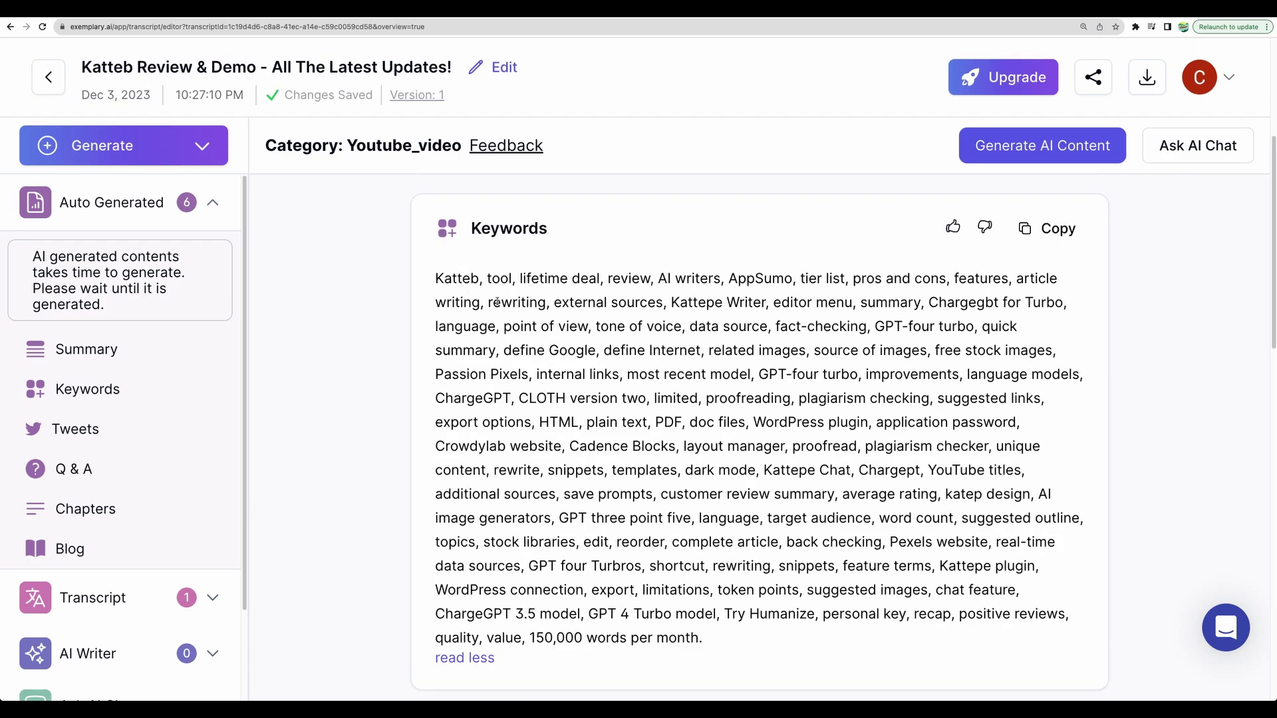
scroll(677, 426, down, 6)
click(481, 496)
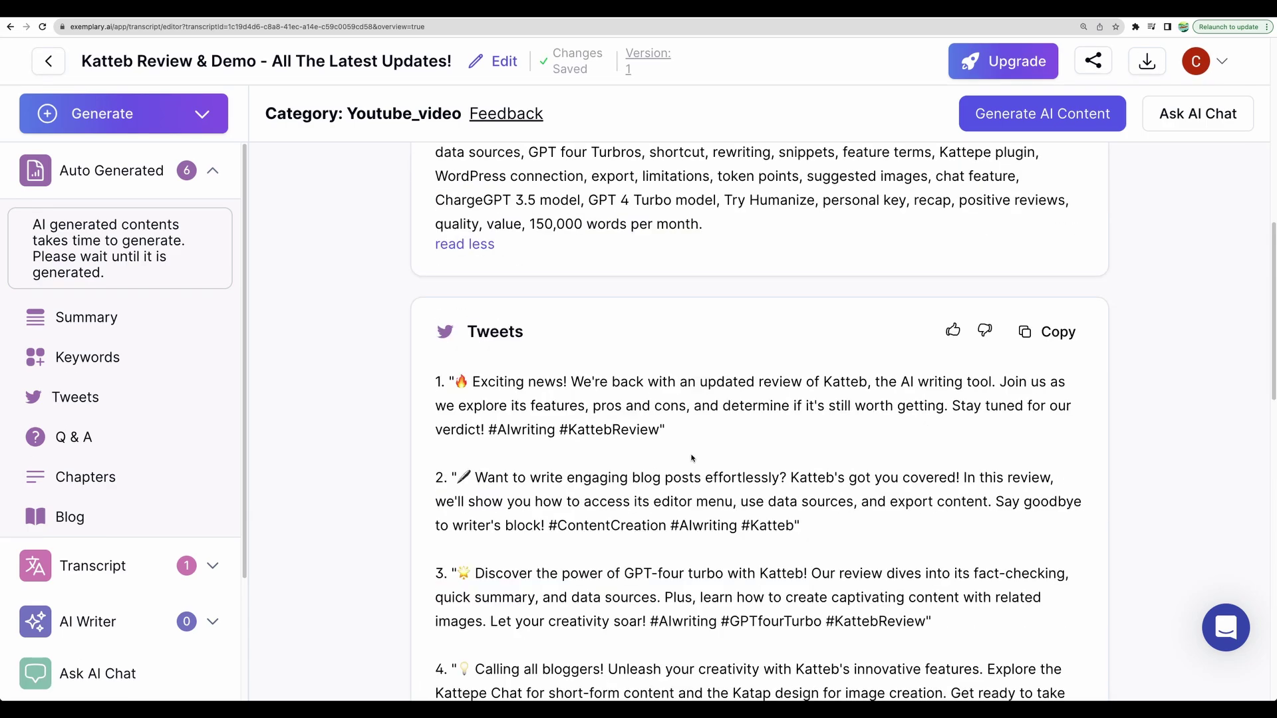
Read the first generated tweet and its hashtags.
scroll(697, 452, down, 1)
scroll(708, 393, down, 1)
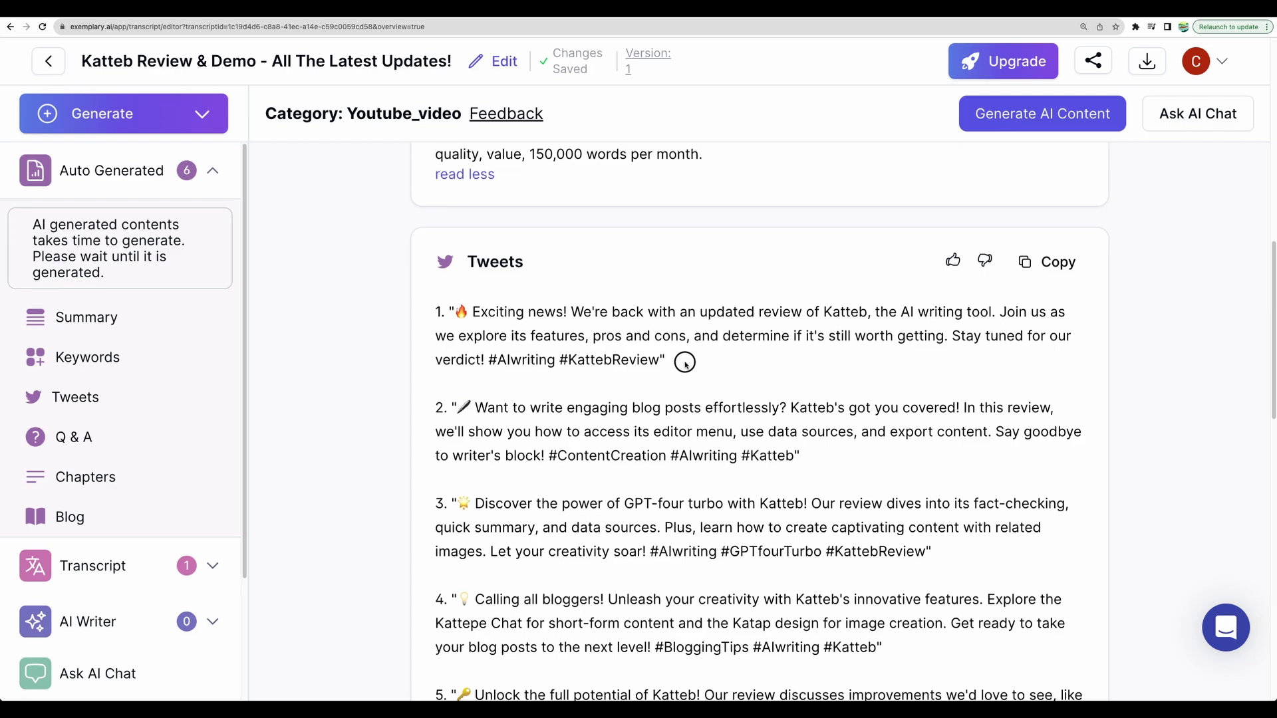
drag(685, 362, 433, 307)
click(532, 362)
drag(709, 362, 483, 360)
click(483, 360)
Read the second tweet and scroll through the rest of the six tweets.
scroll(616, 364, down, 2)
drag(799, 323, 584, 275)
scroll(617, 364, down, 3)
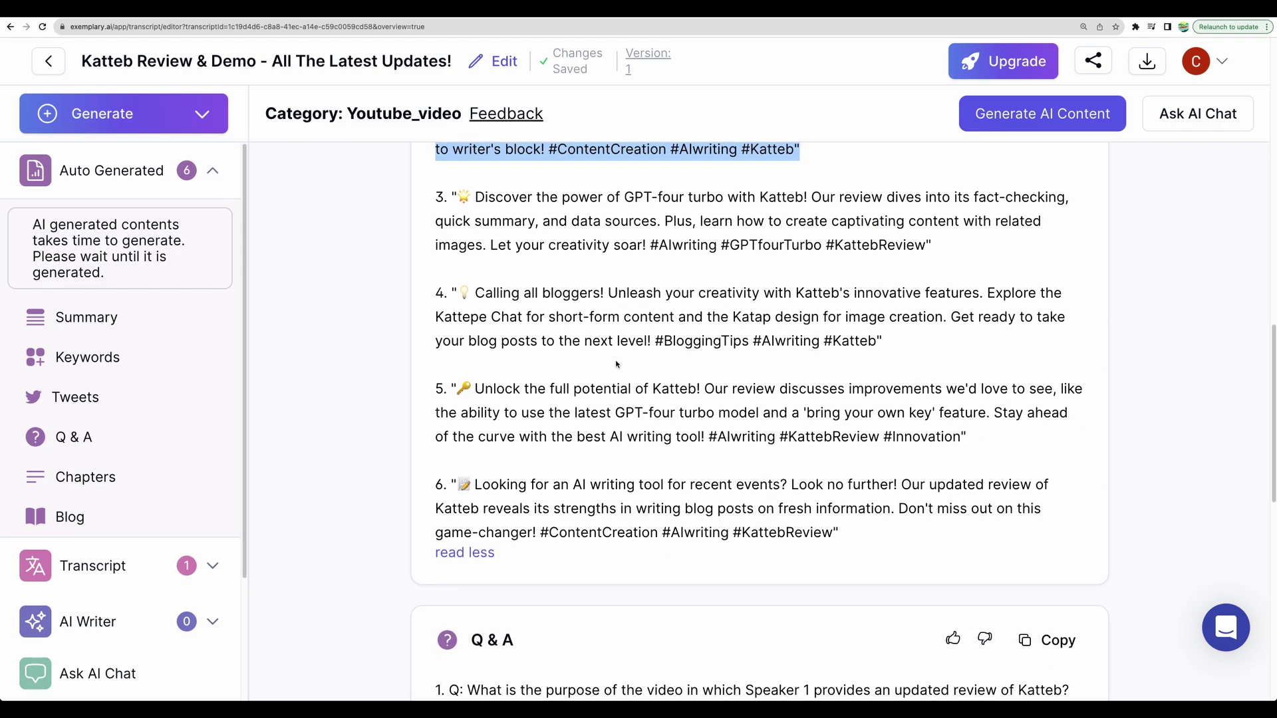
scroll(611, 377, up, 3)
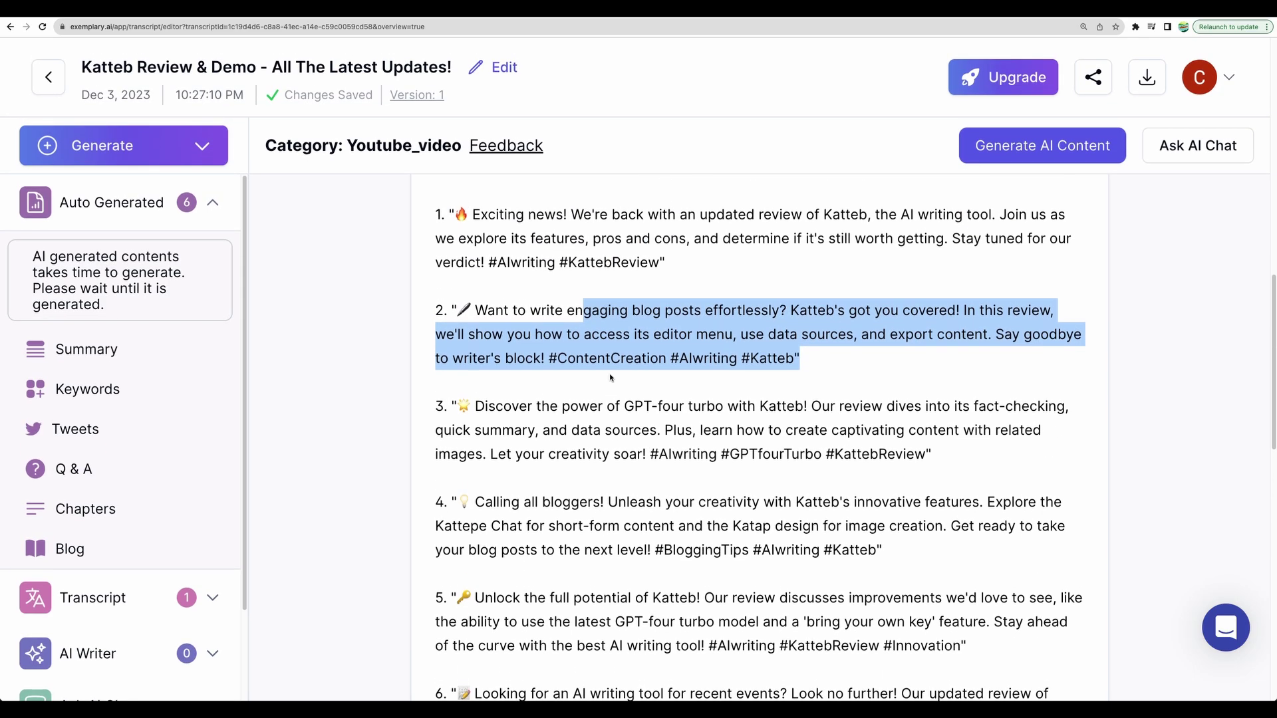
click(704, 364)
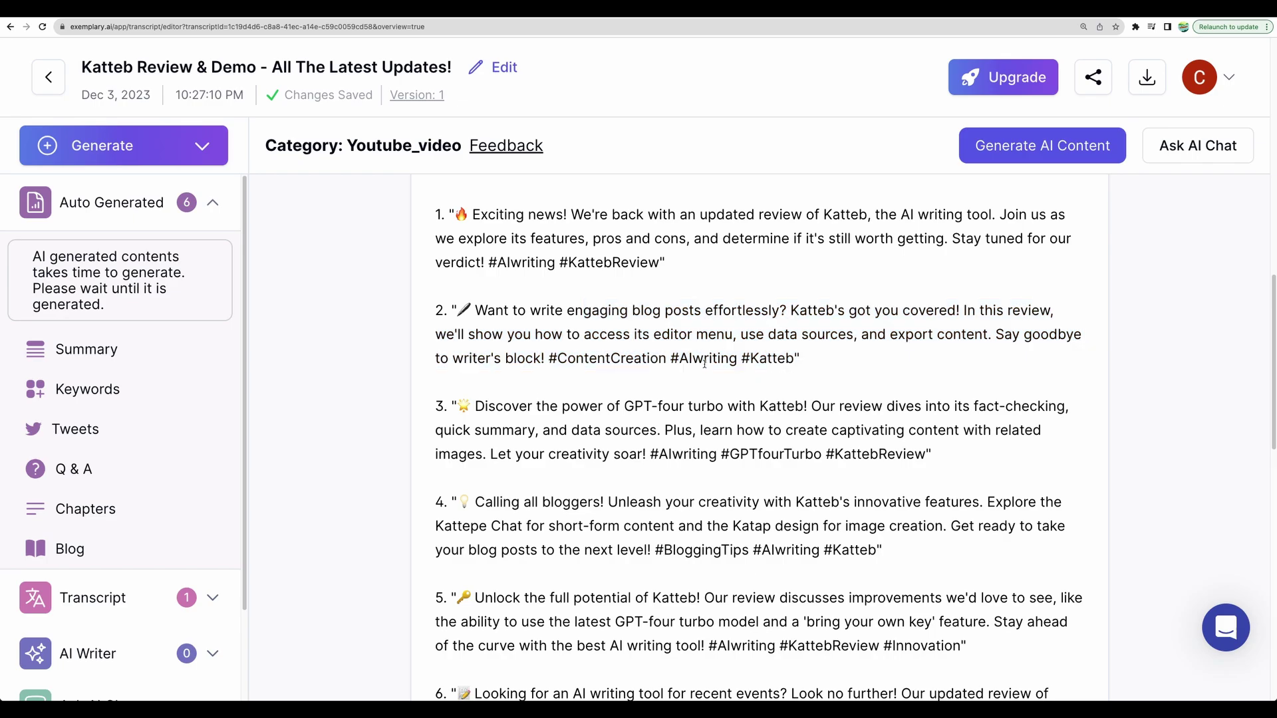
scroll(598, 356, down, 1)
scroll(612, 386, up, 3)
scroll(648, 449, down, 10)
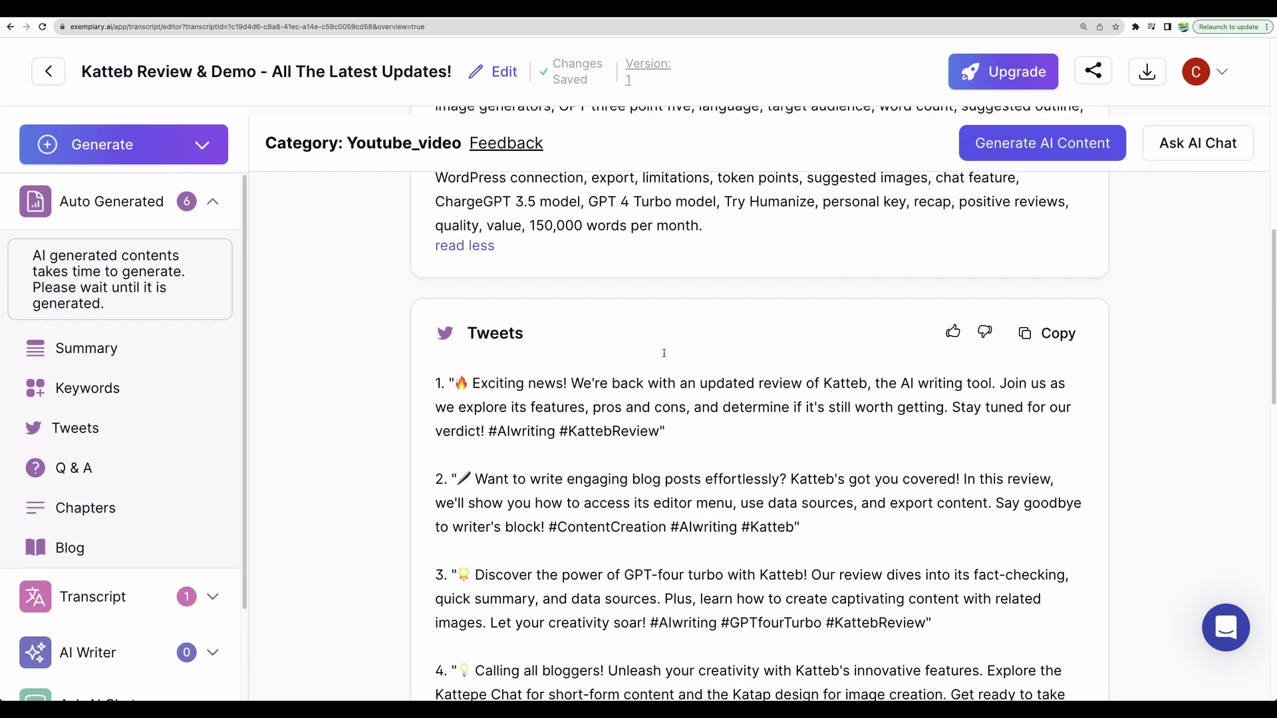
scroll(649, 449, up, 6)
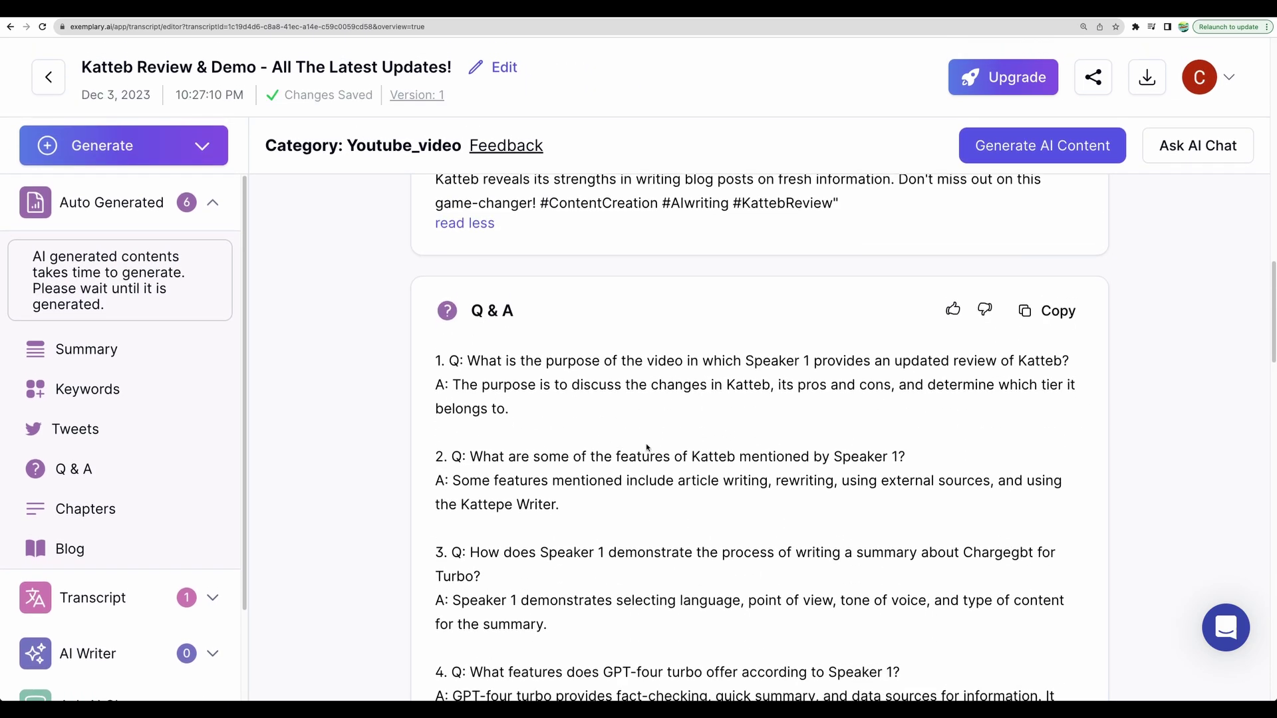
drag(743, 369, 811, 369)
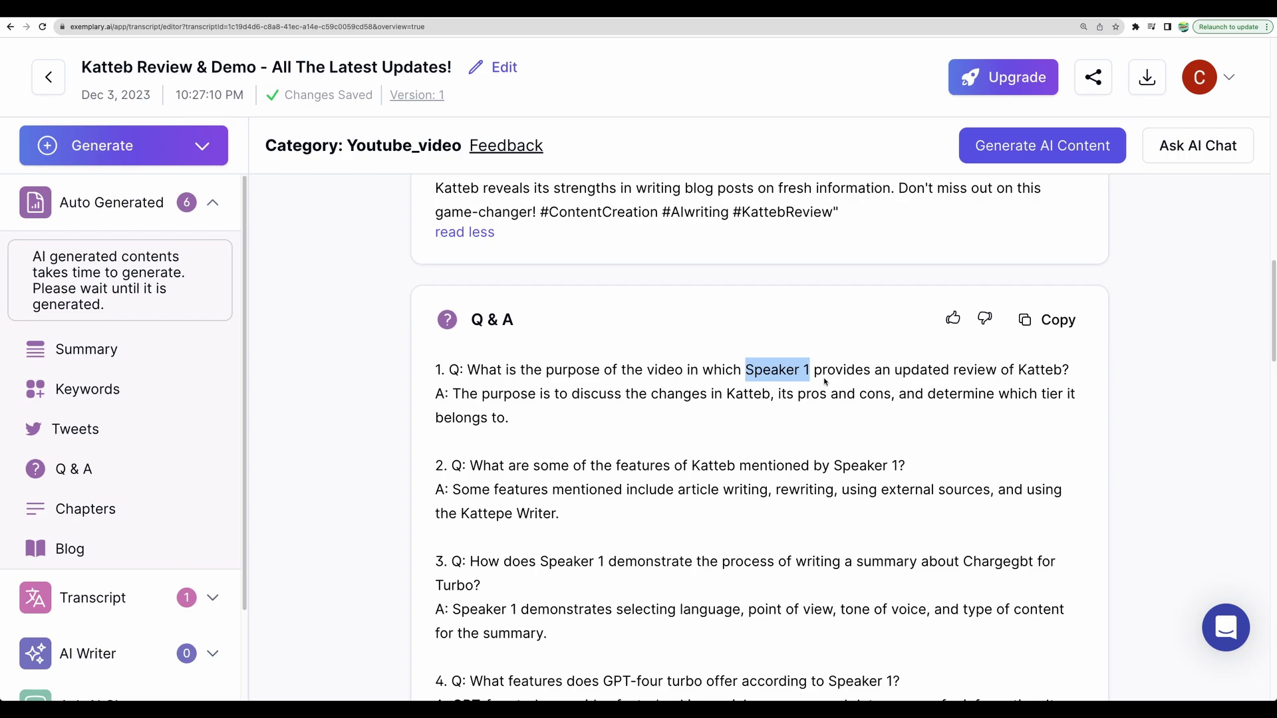
triple_click(828, 383)
scroll(735, 448, down, 3)
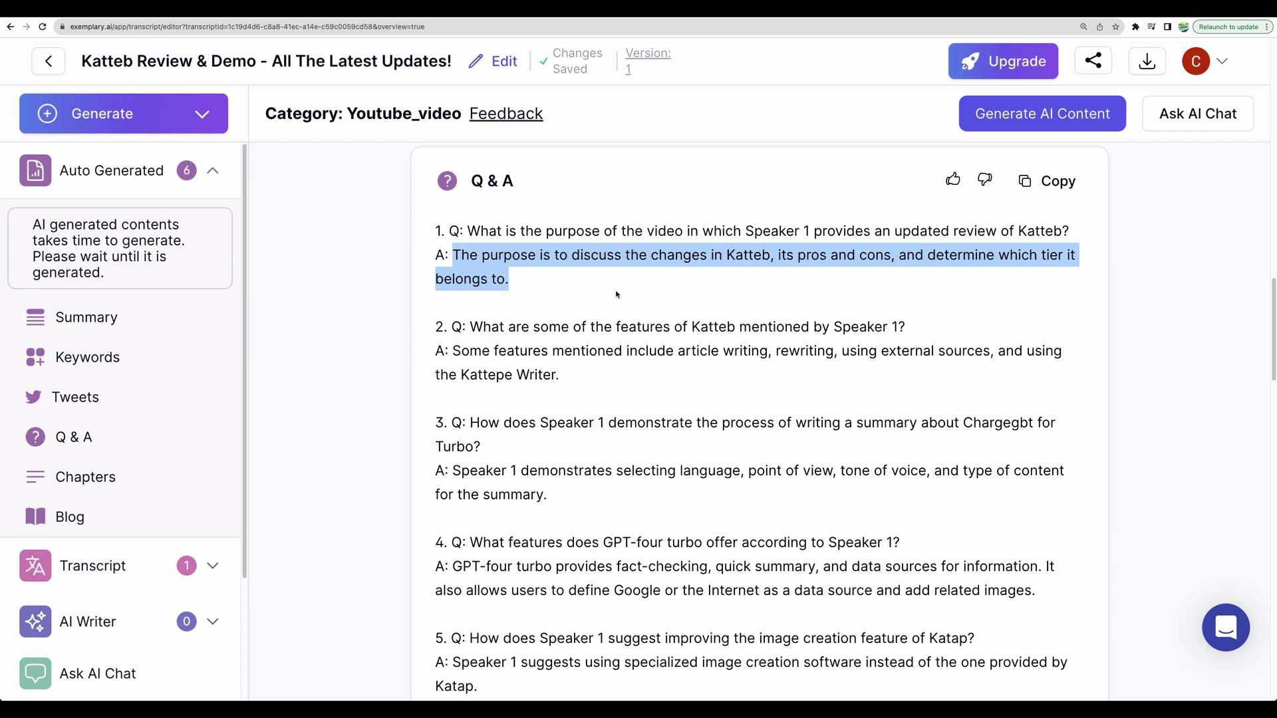
scroll(619, 293, down, 1)
drag(435, 267, 570, 322)
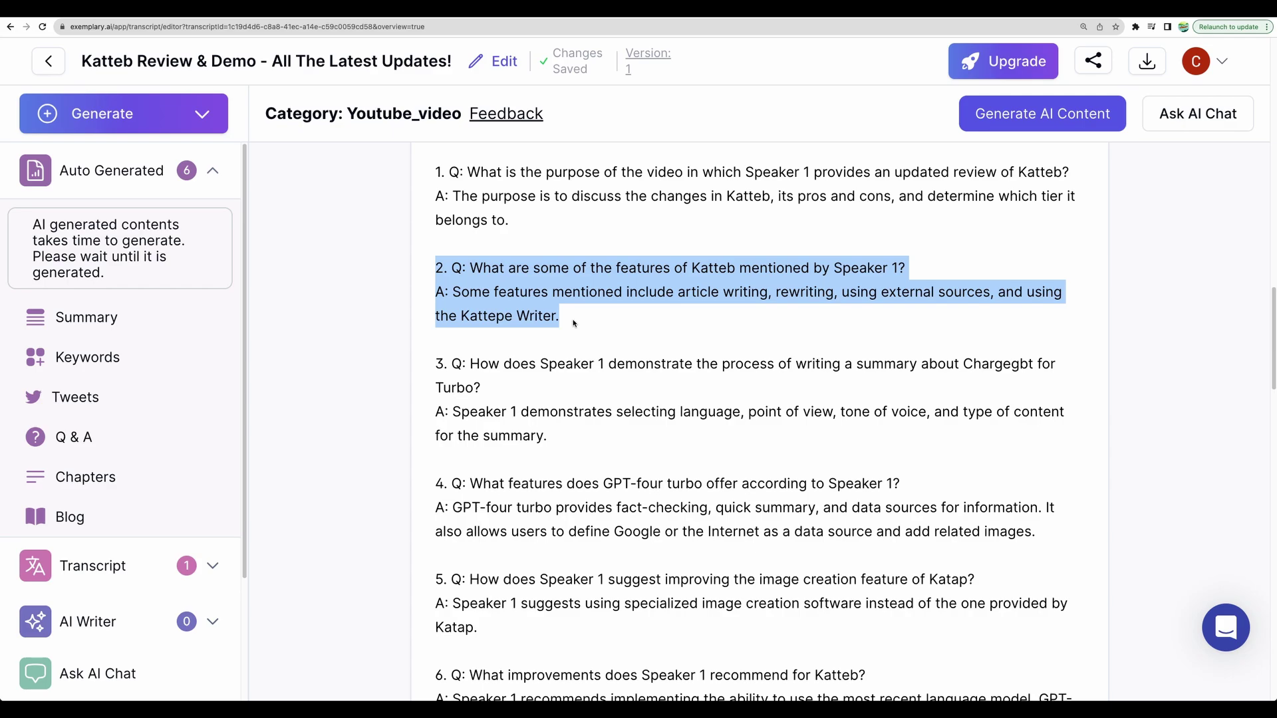
scroll(574, 323, down, 20)
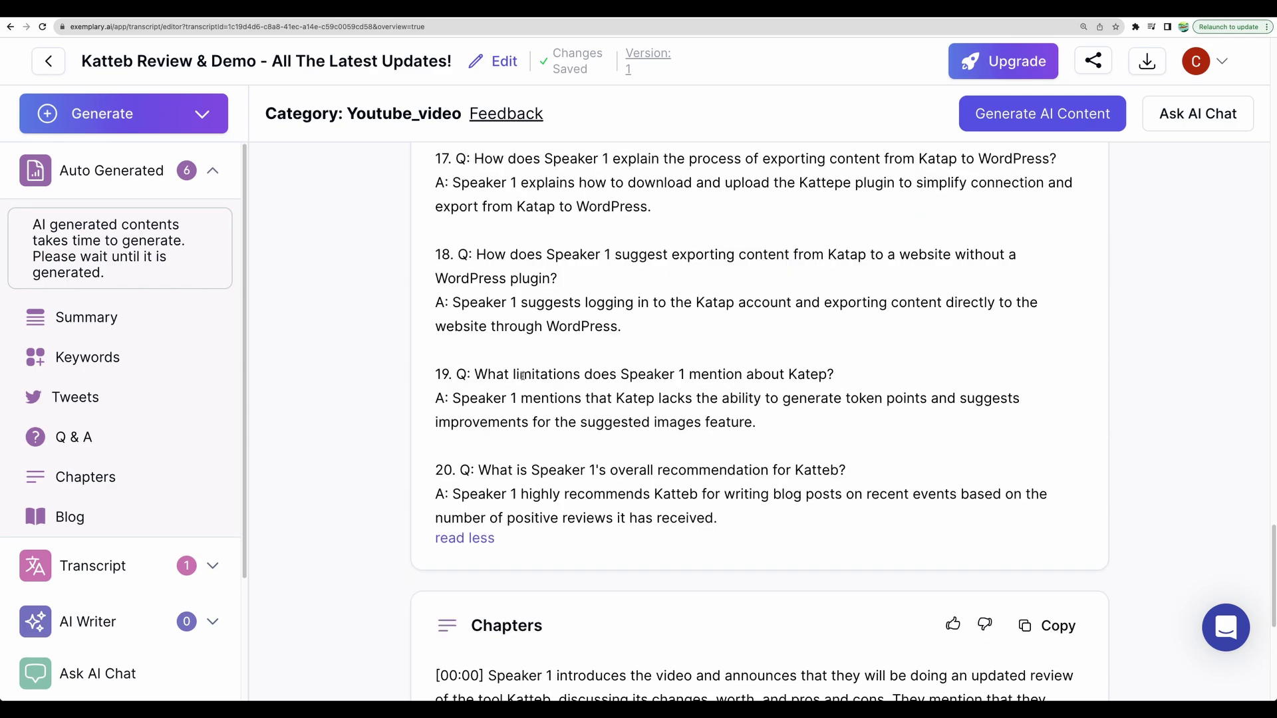
scroll(524, 376, up, 4)
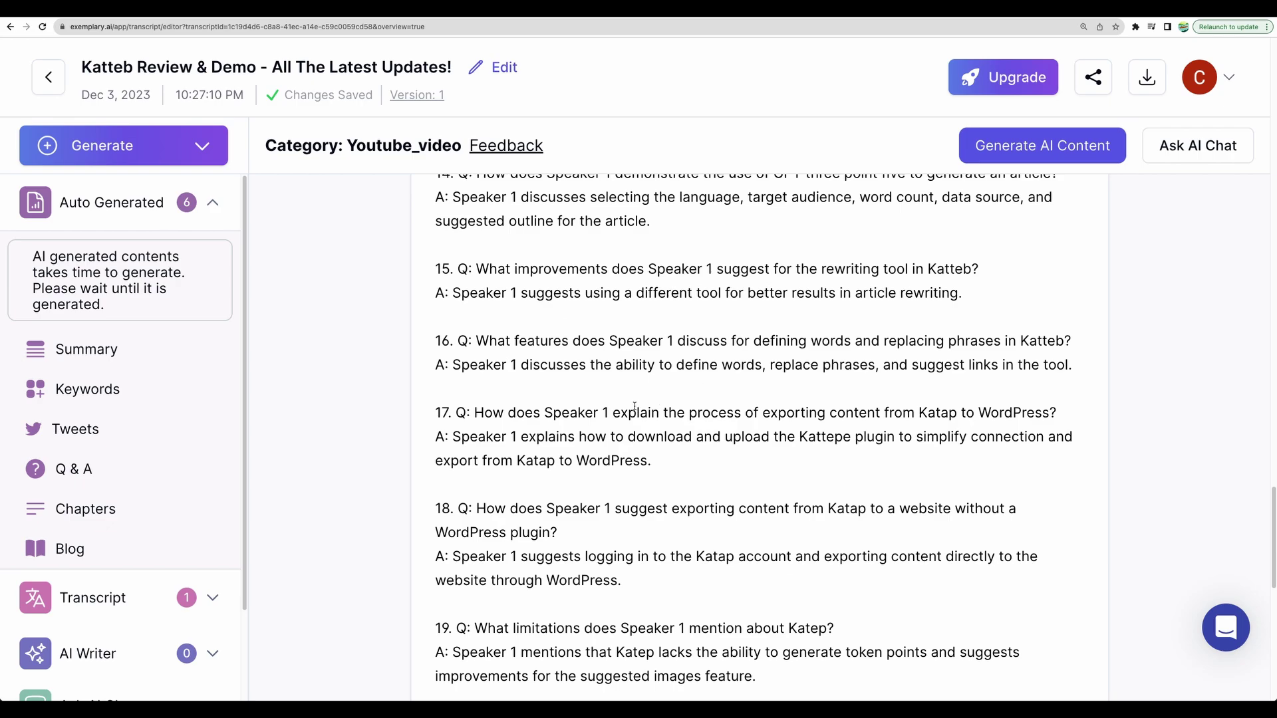
scroll(641, 406, down, 2)
scroll(640, 406, down, 1)
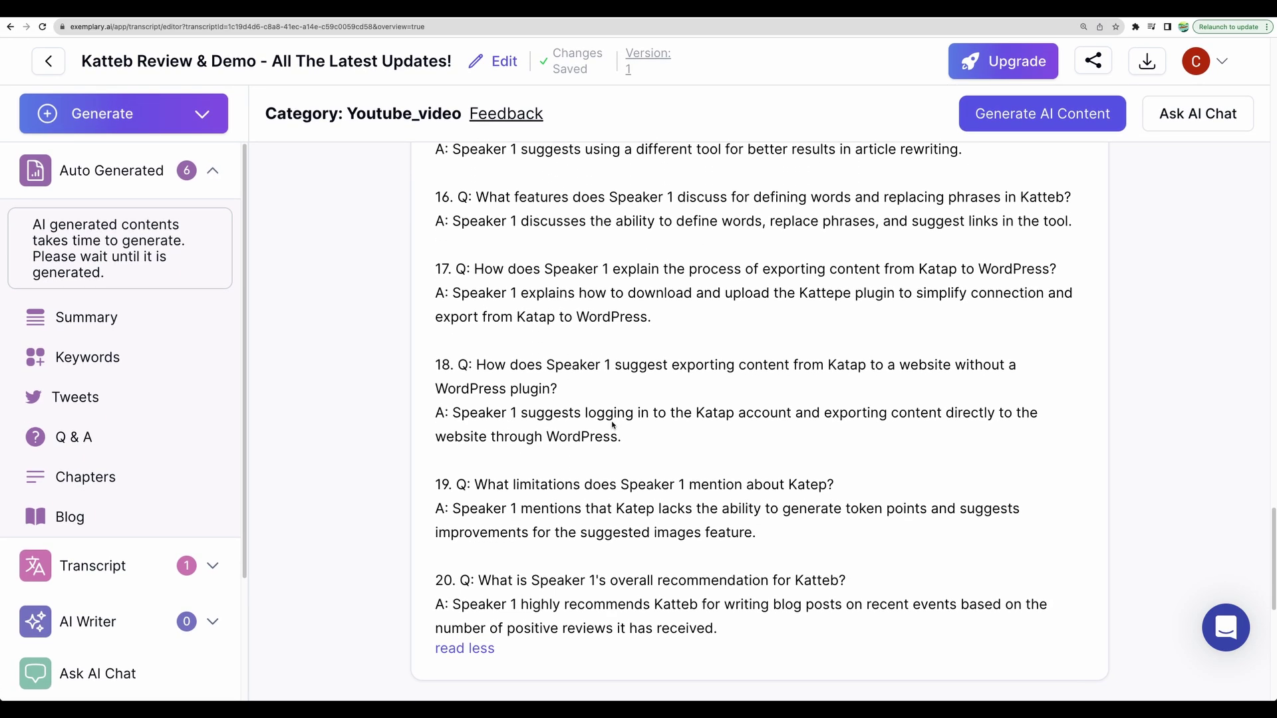
scroll(558, 415, down, 7)
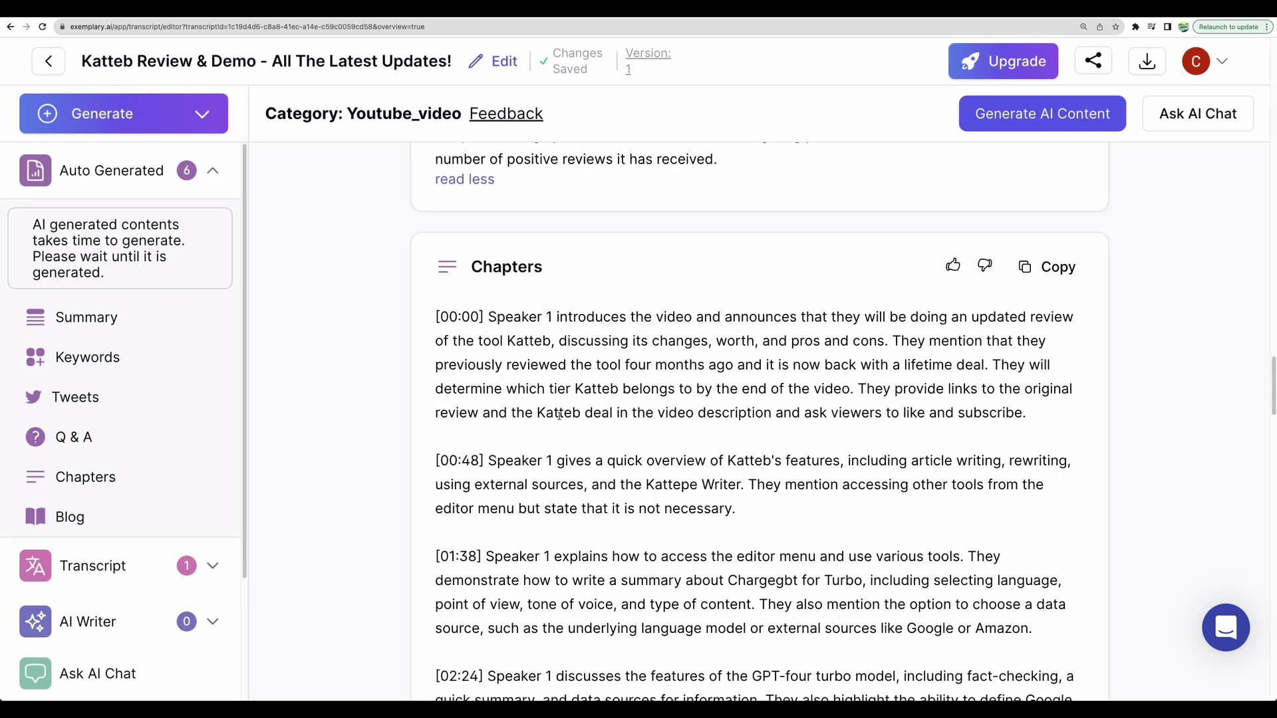
scroll(560, 414, down, 6)
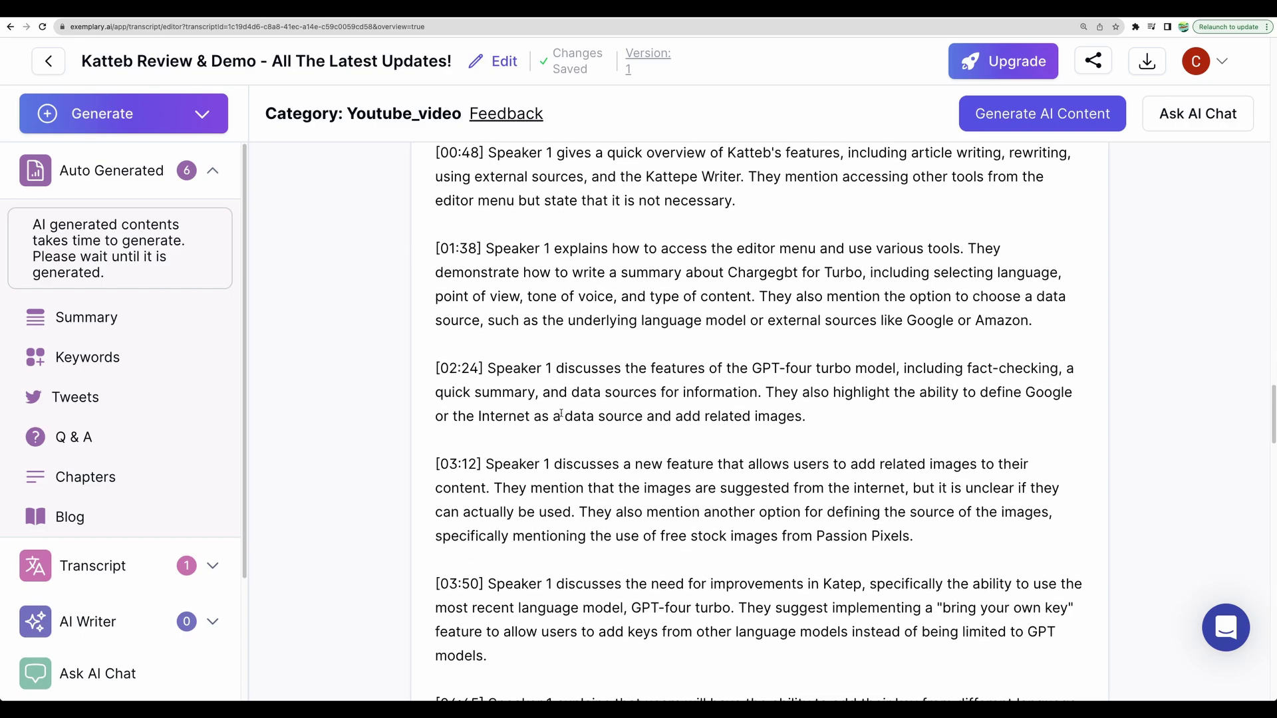
scroll(561, 414, down, 2)
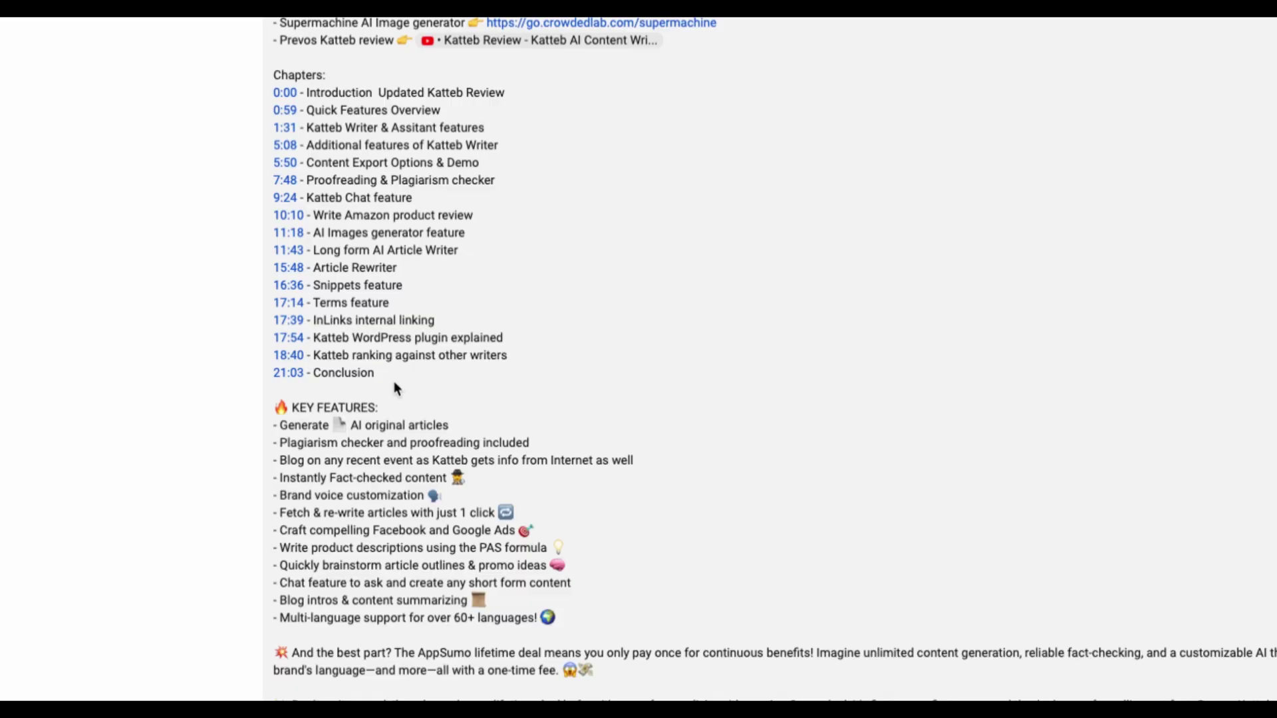
drag(391, 377, 270, 80)
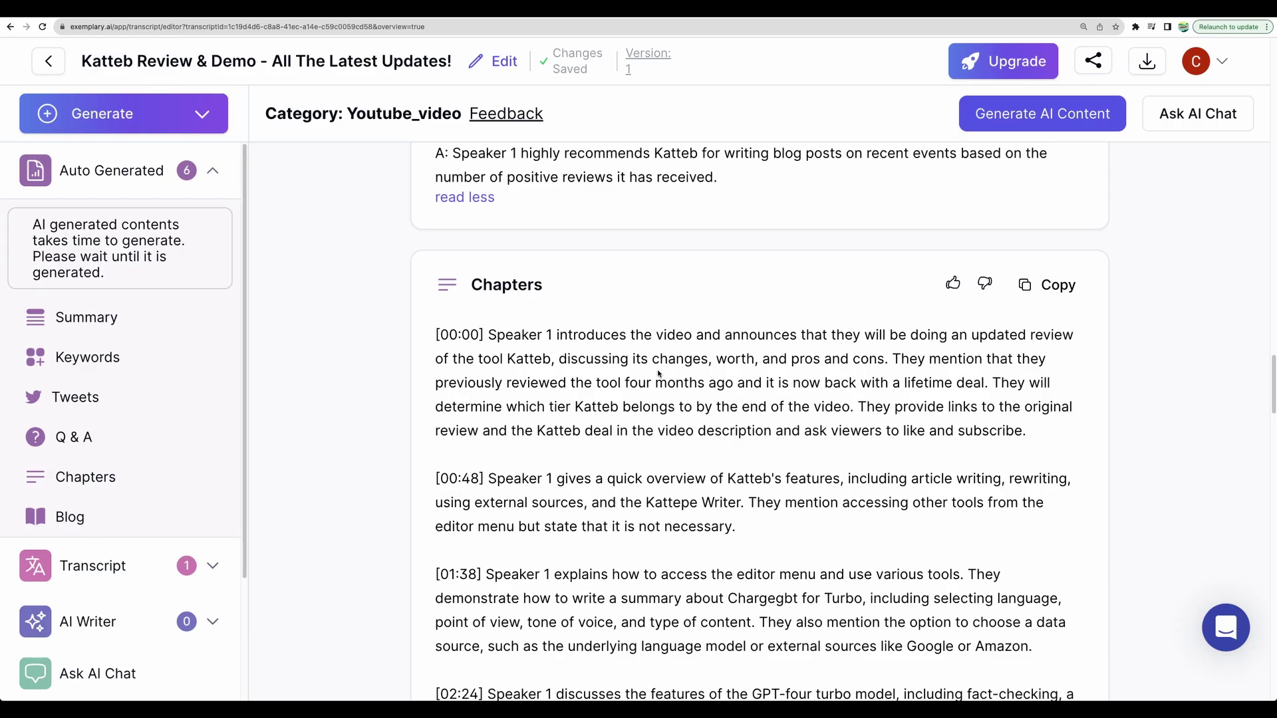
scroll(658, 374, down, 2)
scroll(659, 373, down, 2)
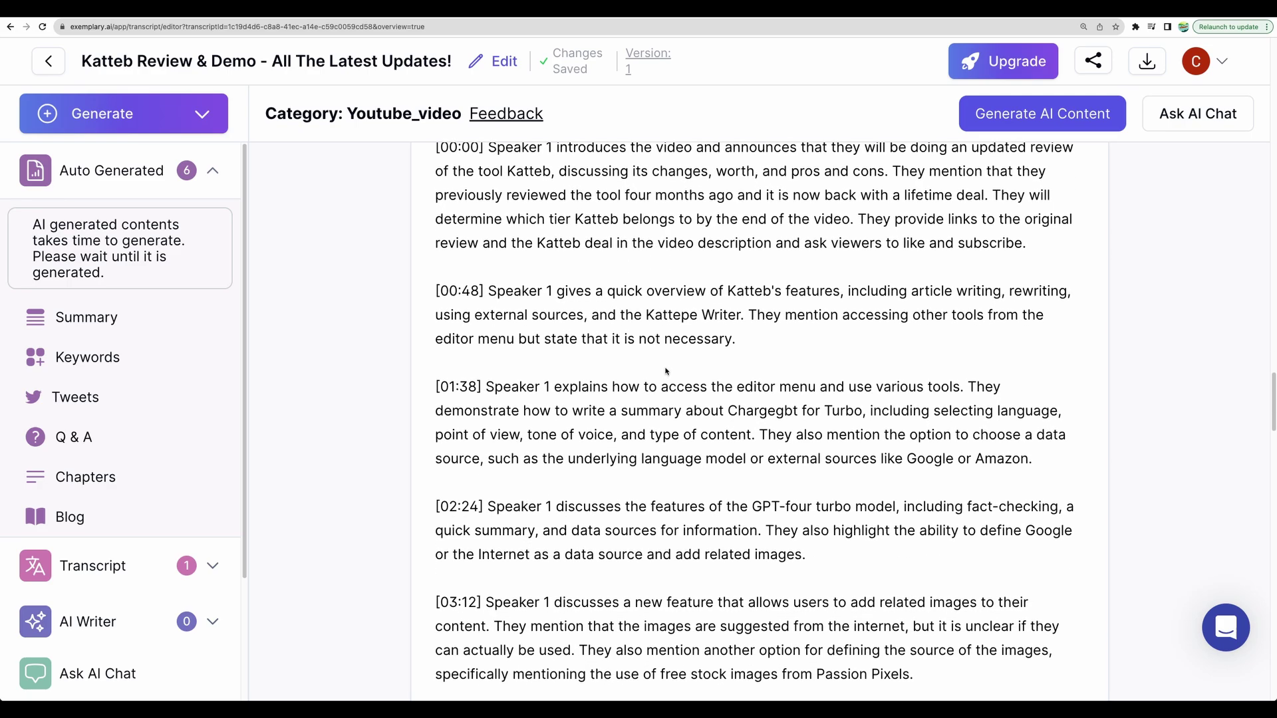
click(555, 386)
drag(555, 387, 1044, 465)
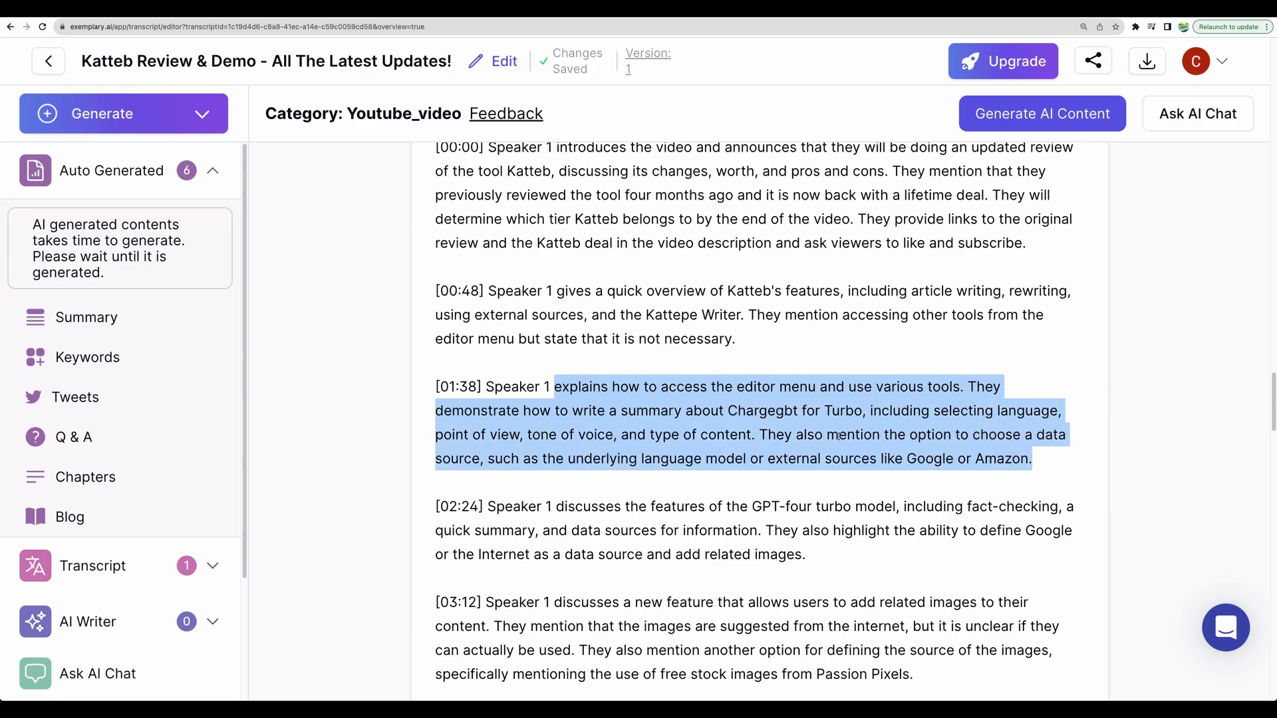
scroll(839, 436, down, 20)
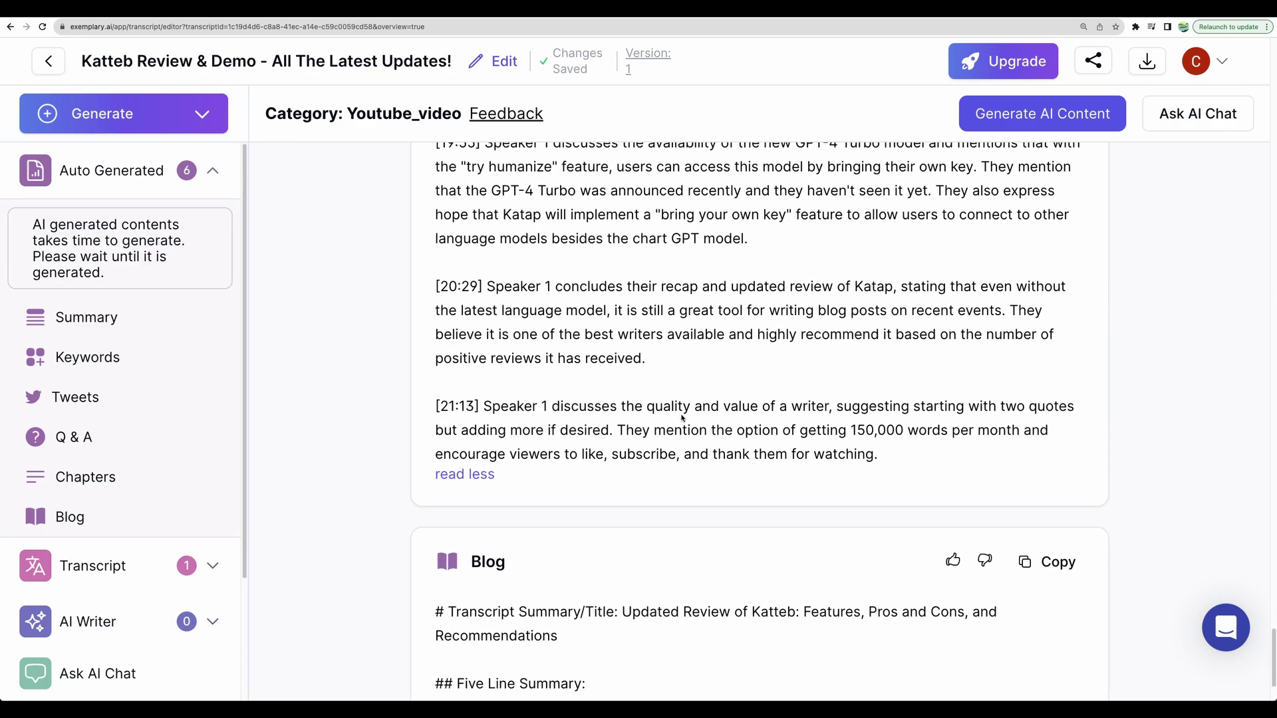
scroll(682, 417, up, 15)
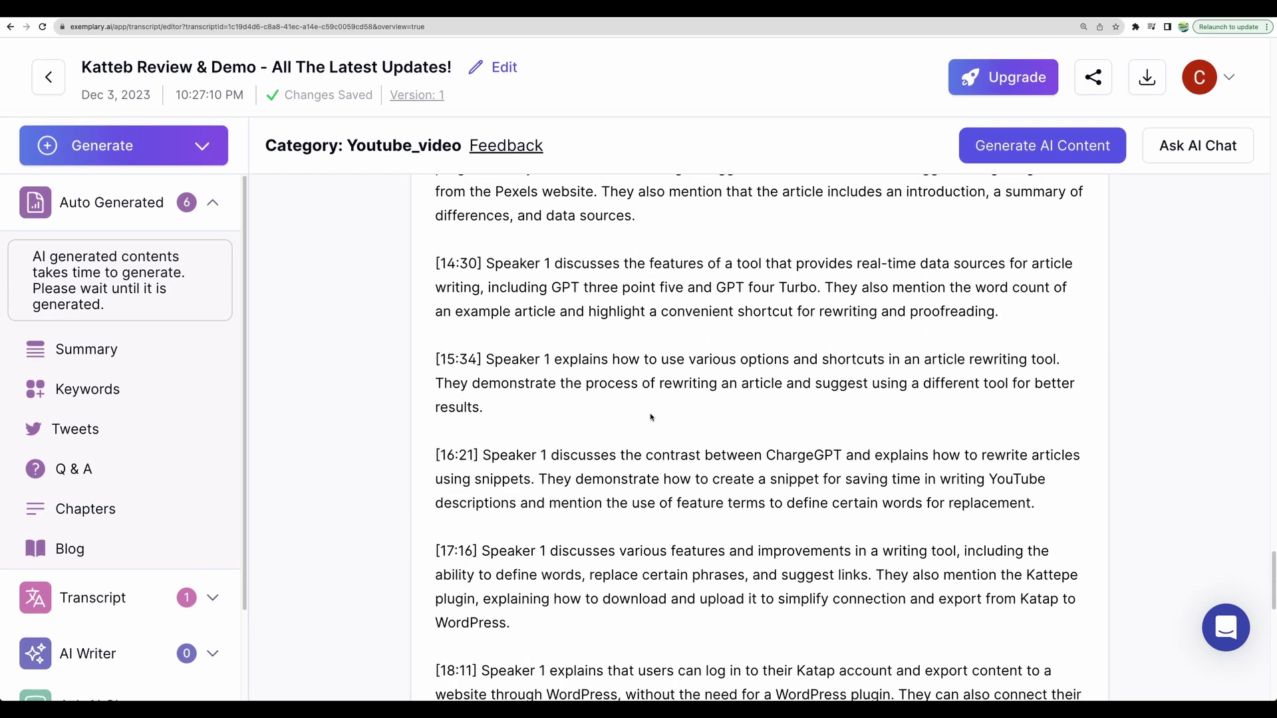
drag(485, 407, 593, 384)
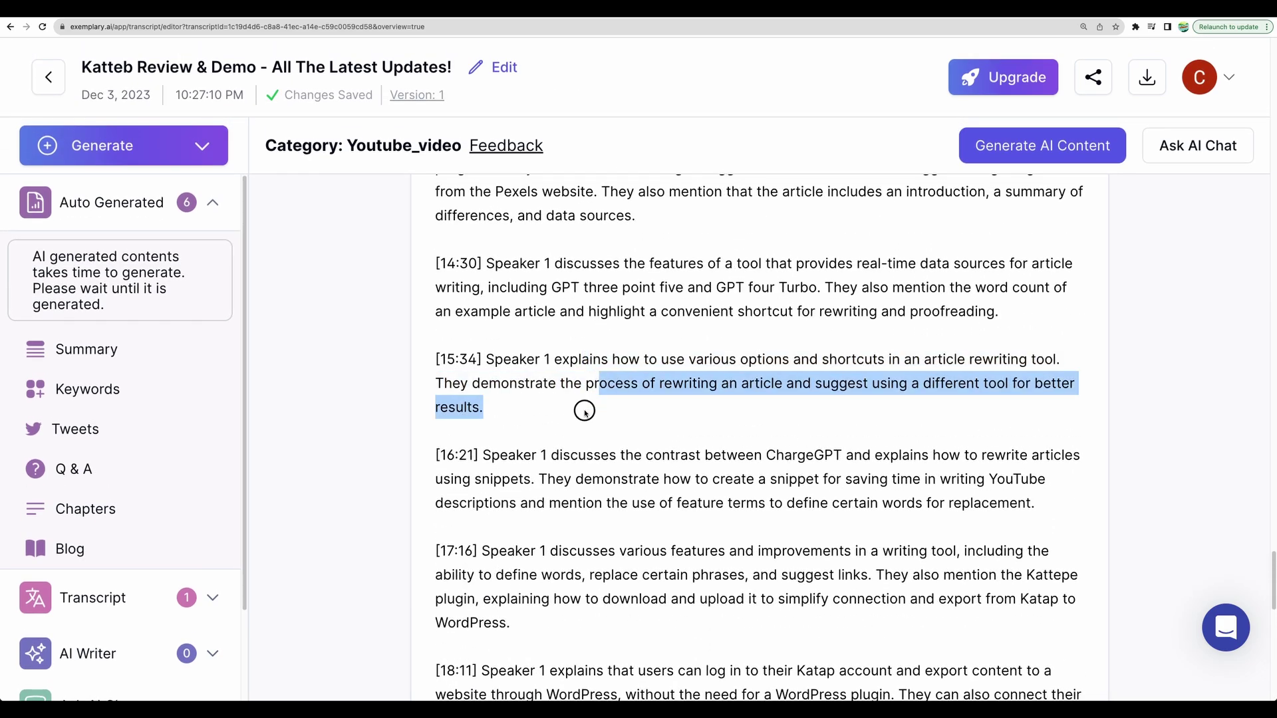
click(572, 379)
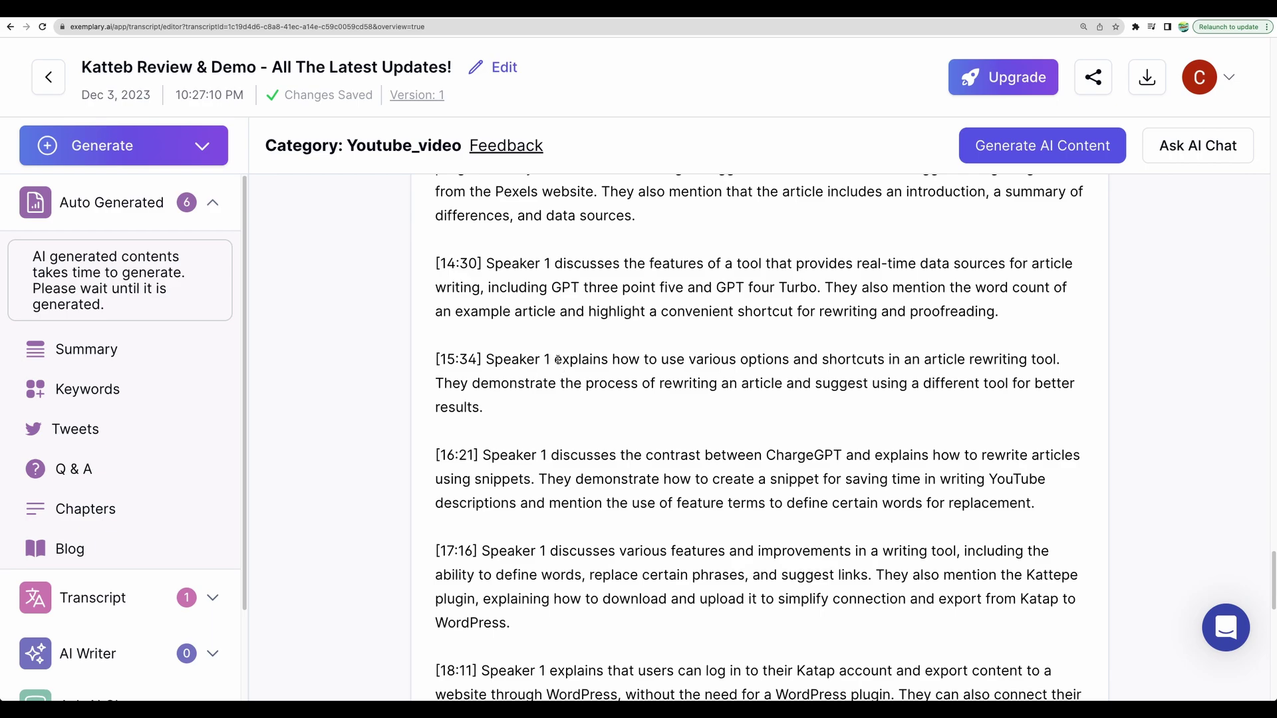
drag(557, 360, 562, 405)
click(561, 407)
scroll(673, 436, down, 10)
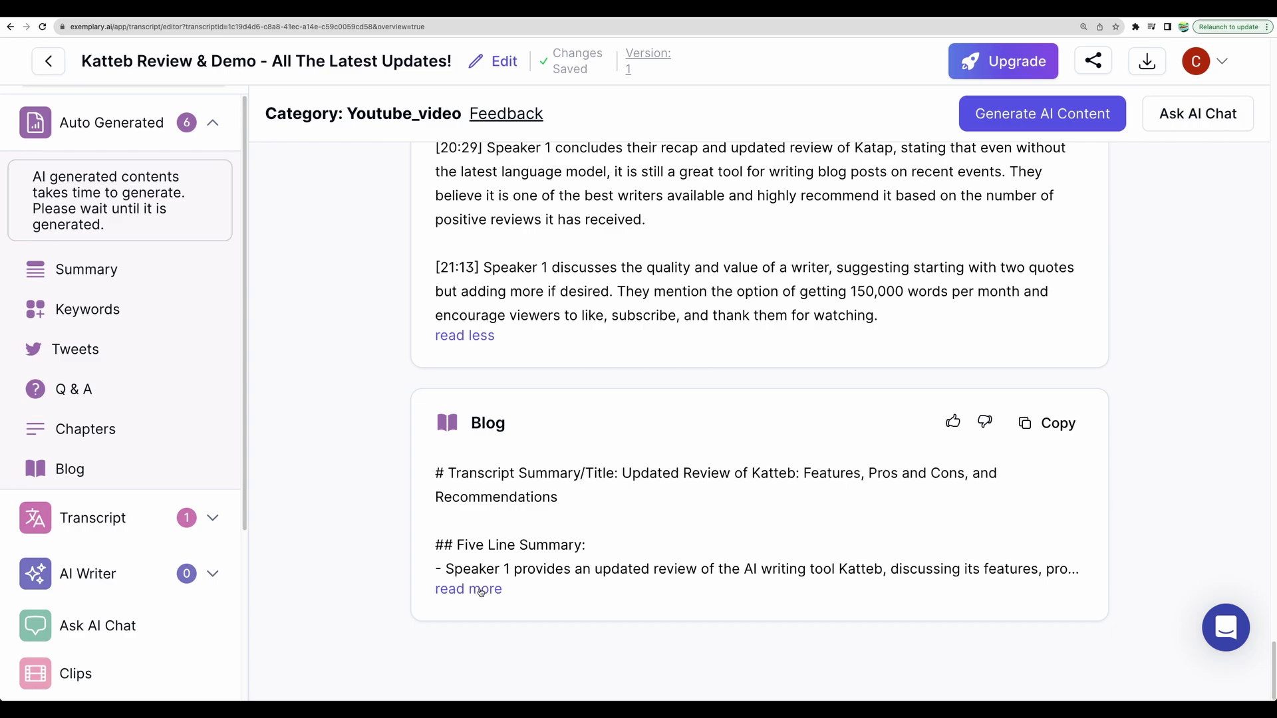
Expand the Blog post and highlight 'Speaker 1' and 'updated review of the' in its first bullet.
click(496, 588)
scroll(502, 581, down, 5)
scroll(543, 361, up, 4)
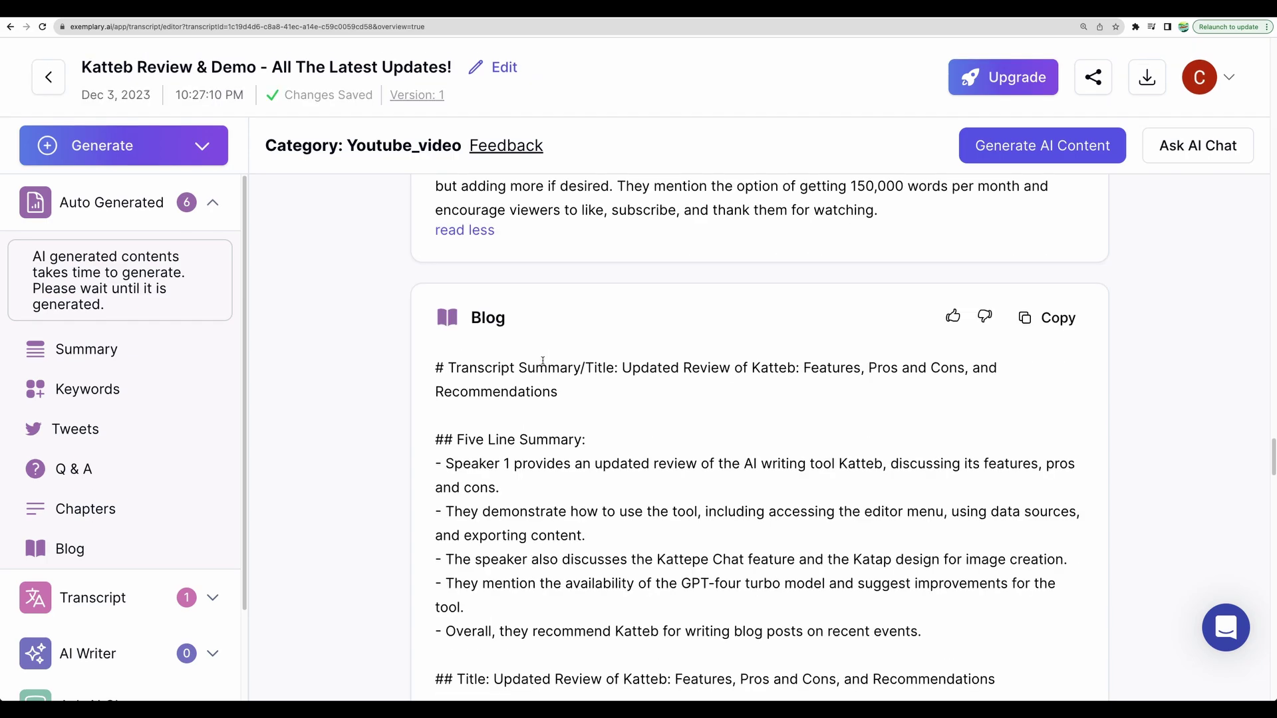
drag(446, 464, 523, 463)
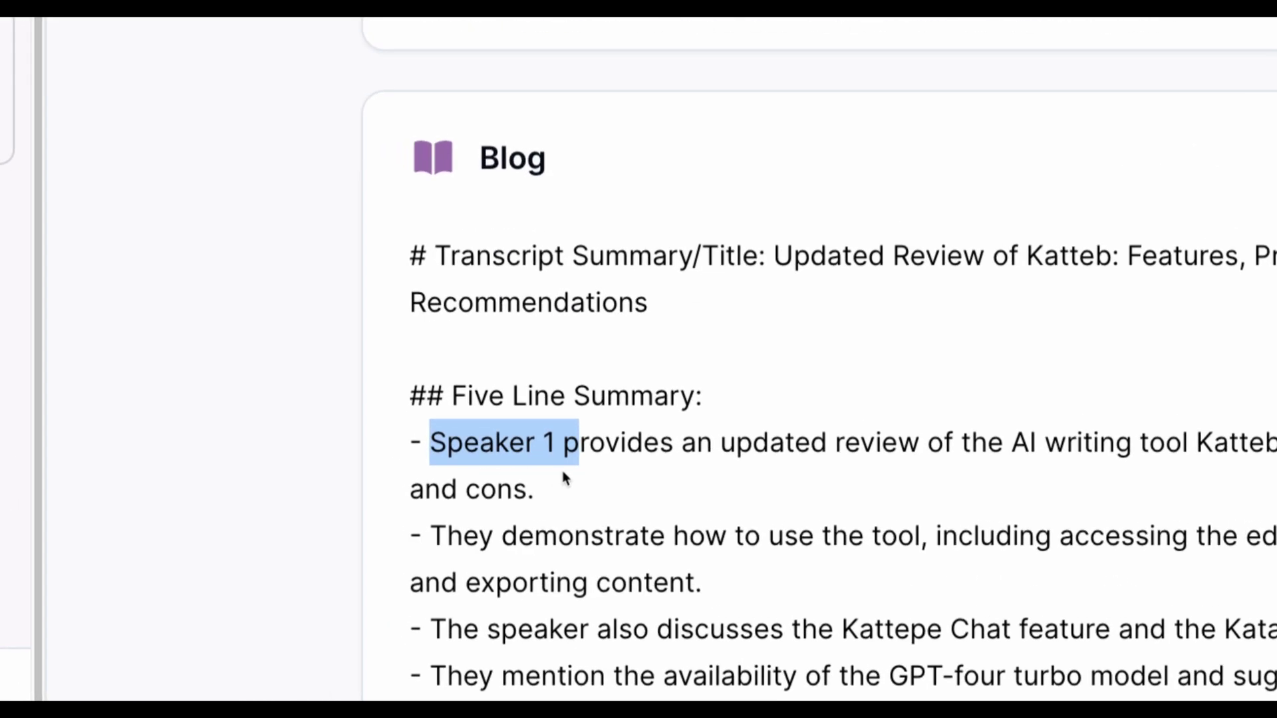
drag(714, 442, 1007, 444)
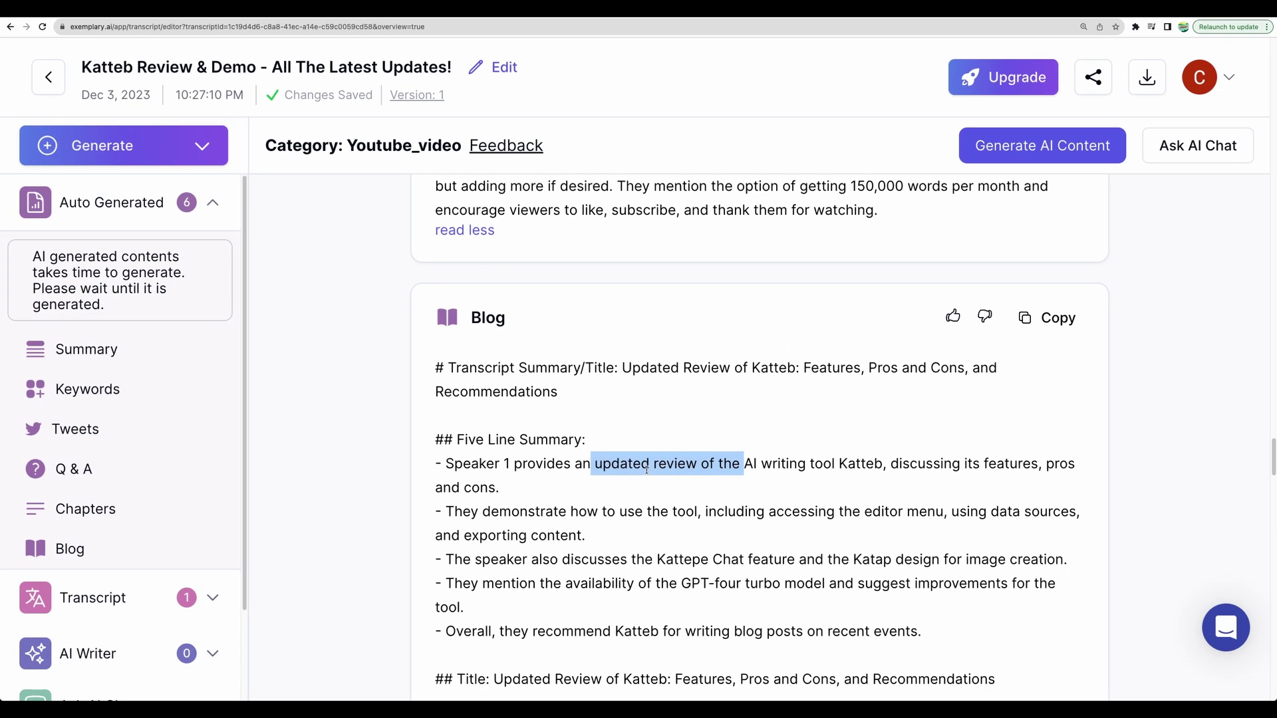
Highlight the Five Line Summary, scroll the outline back to the top, and open the AI Report dialog.
scroll(646, 469, down, 3)
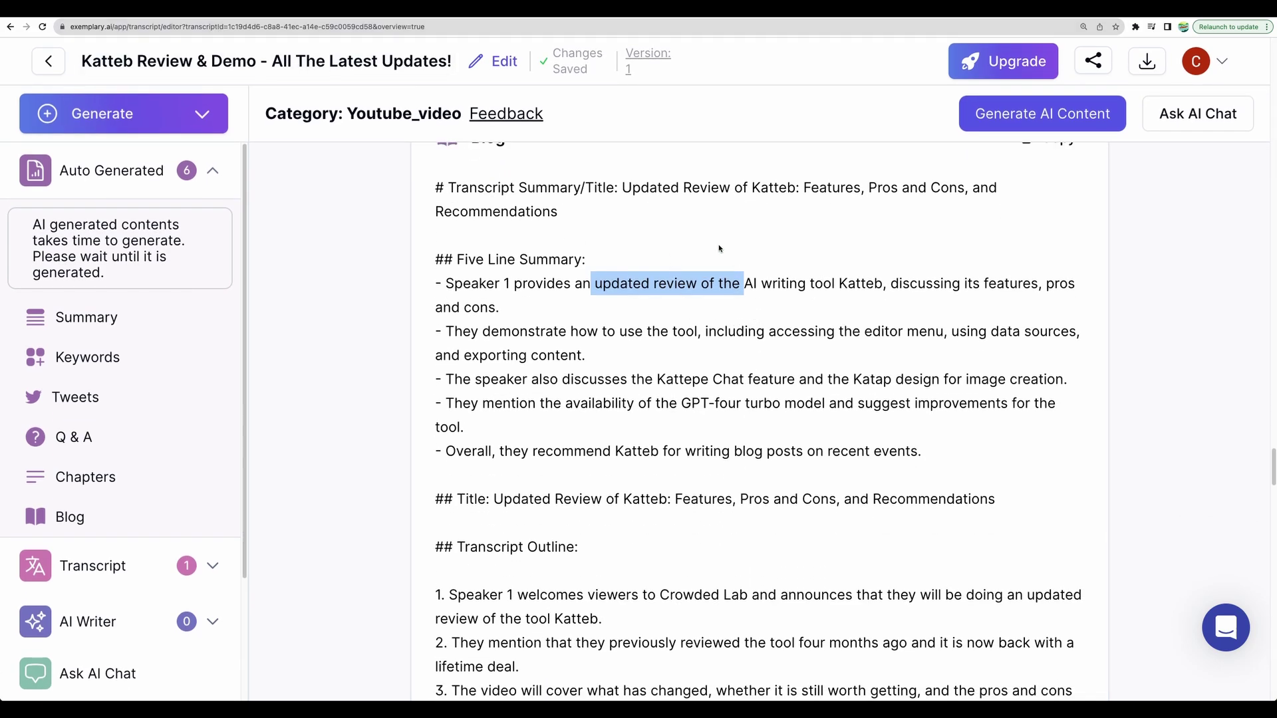
drag(447, 259, 655, 331)
click(689, 365)
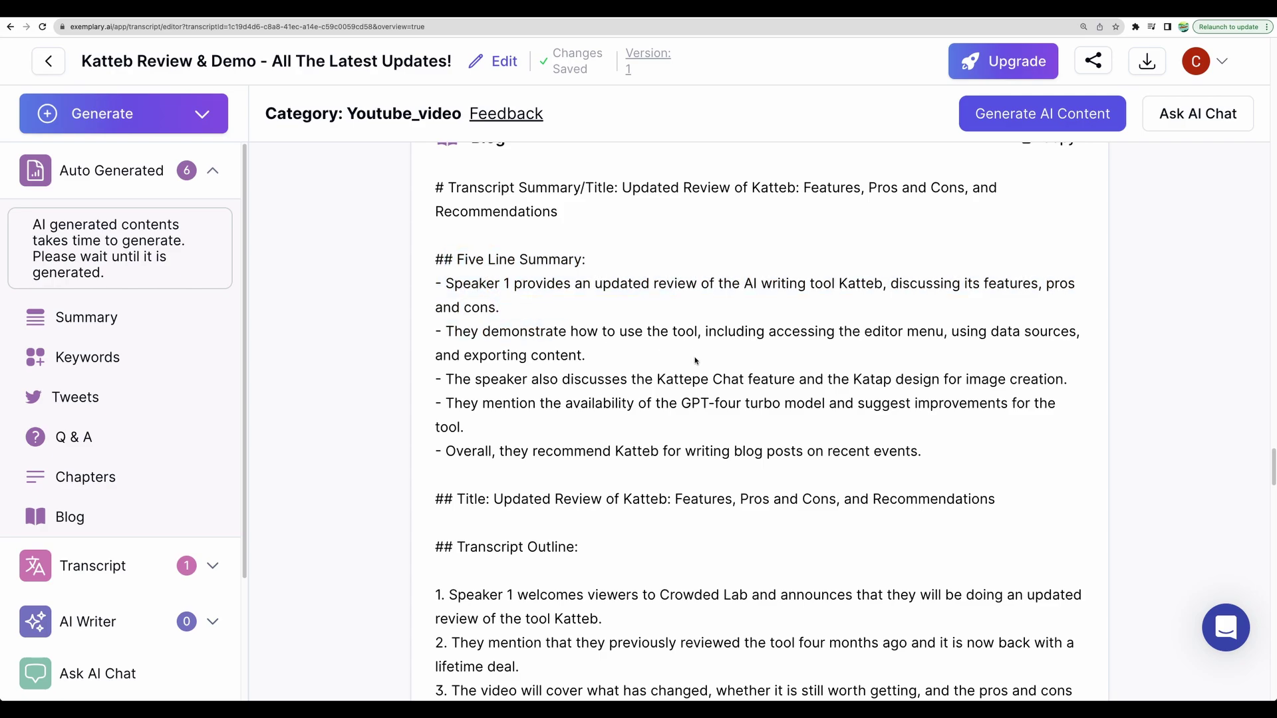
scroll(870, 379, down, 15)
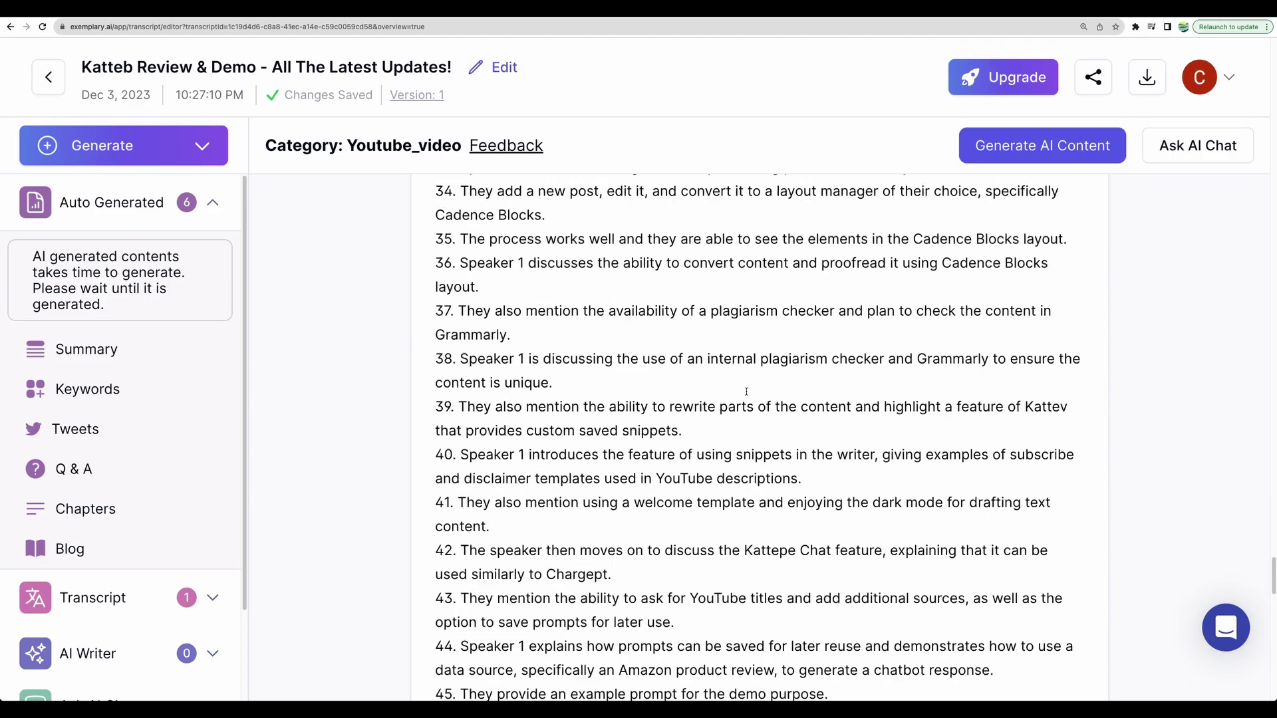
scroll(746, 392, up, 15)
scroll(747, 391, up, 7)
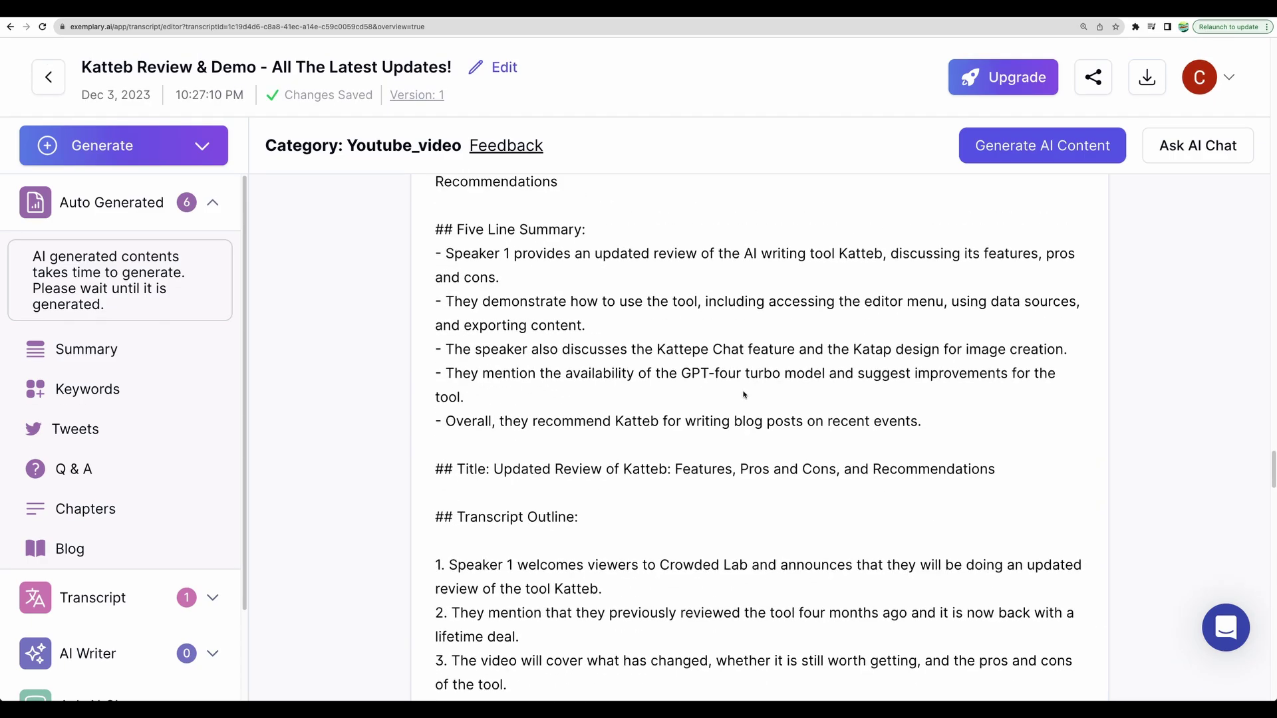
scroll(741, 393, up, 3)
scroll(719, 399, down, 1)
scroll(720, 392, up, 20)
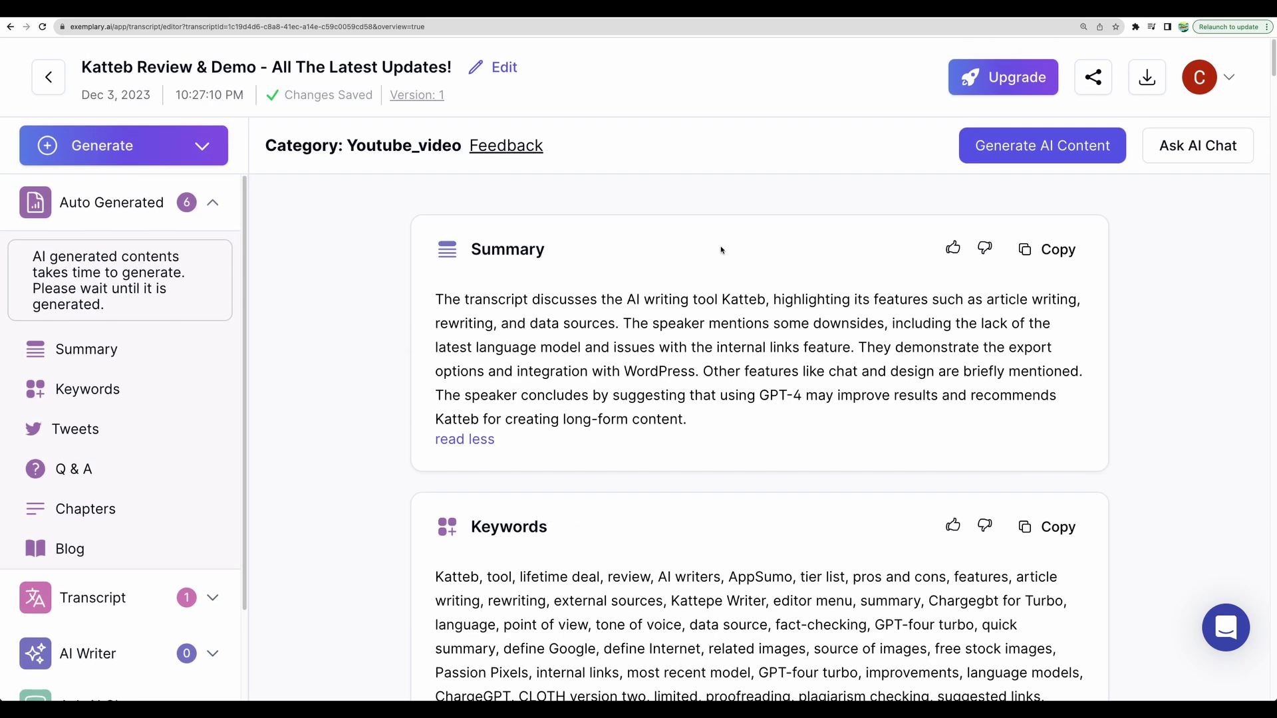
click(1025, 160)
Generate a report with the saved Title prompt and open 'Review and Overview of Katteb AI Writer'.
key(super+minus)
key(super+minus)
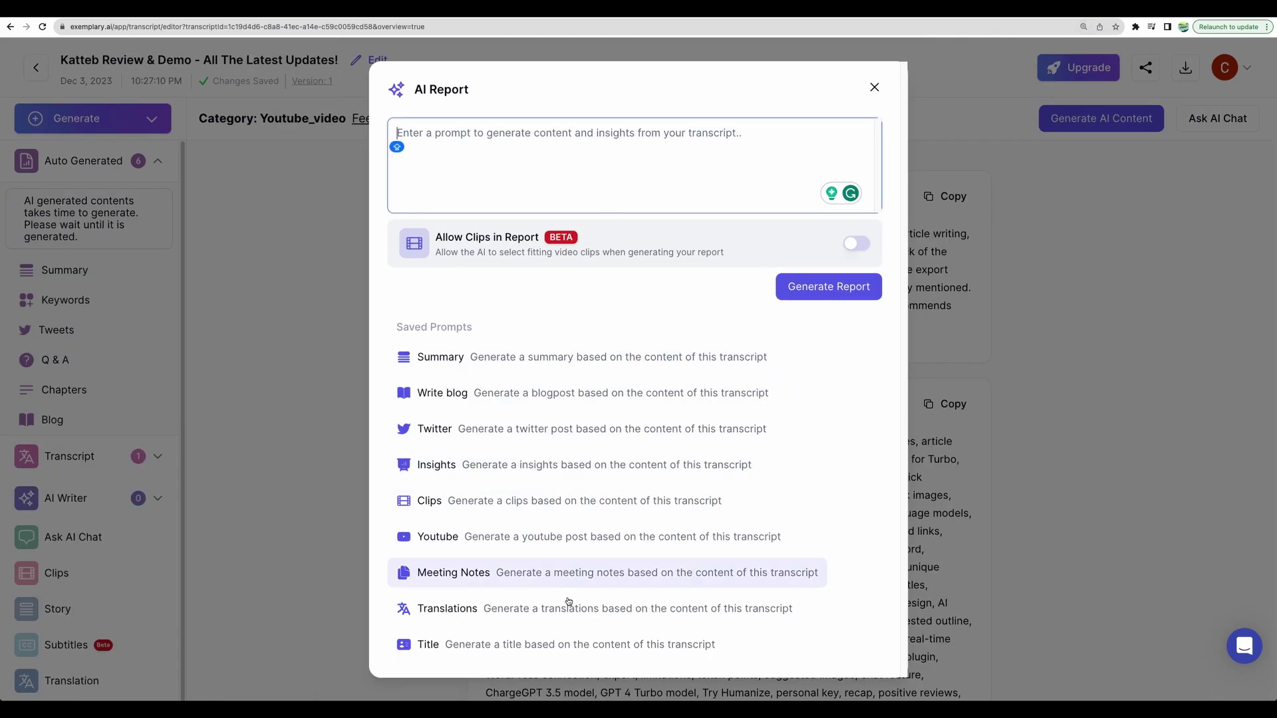
click(531, 645)
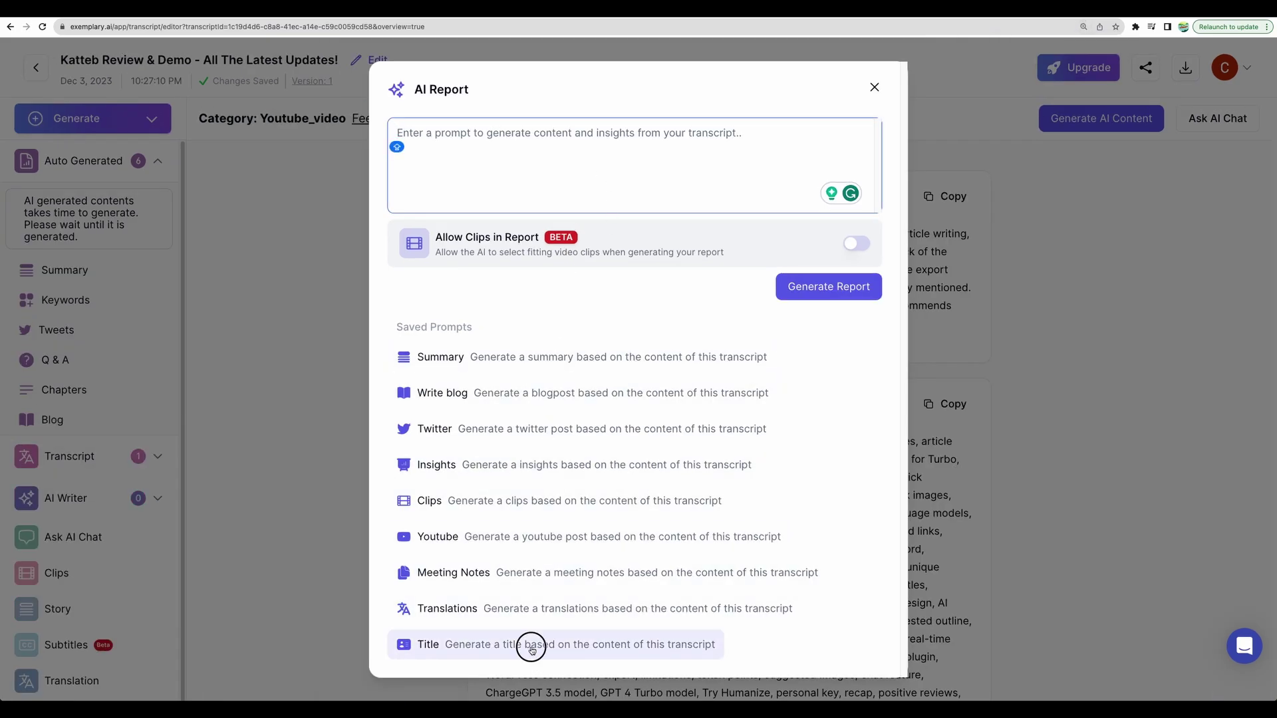
click(825, 286)
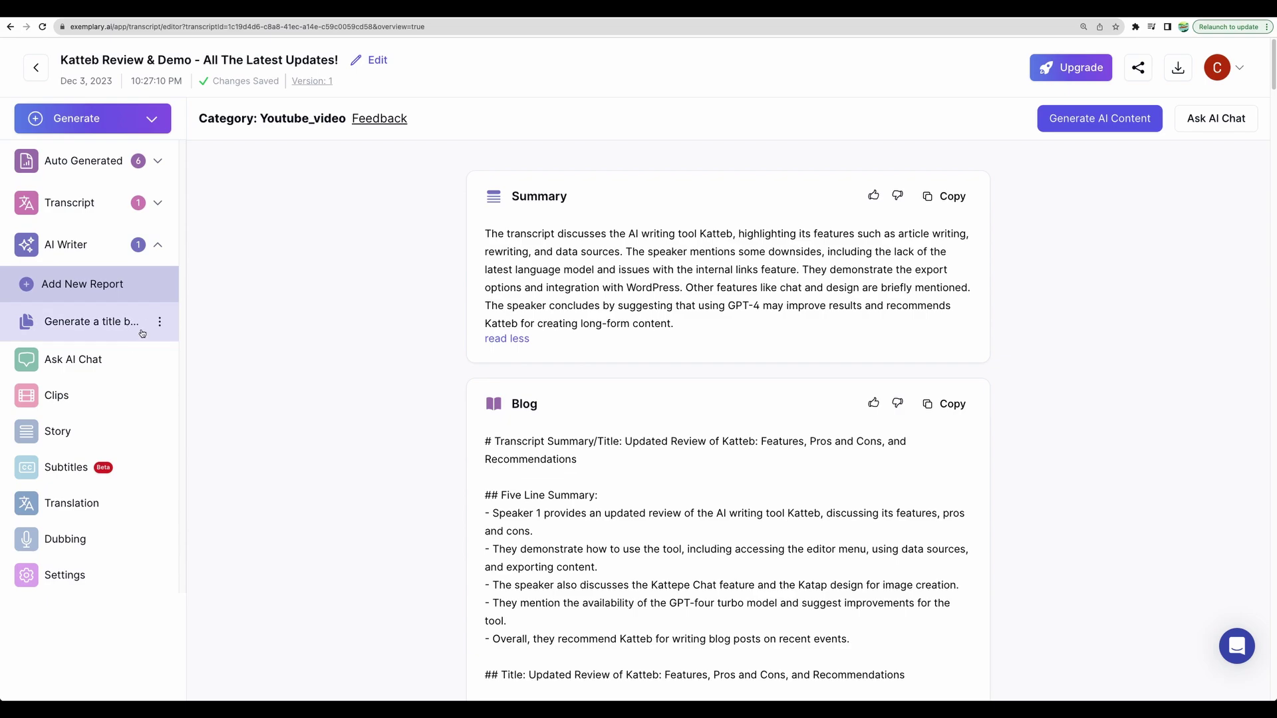
click(142, 334)
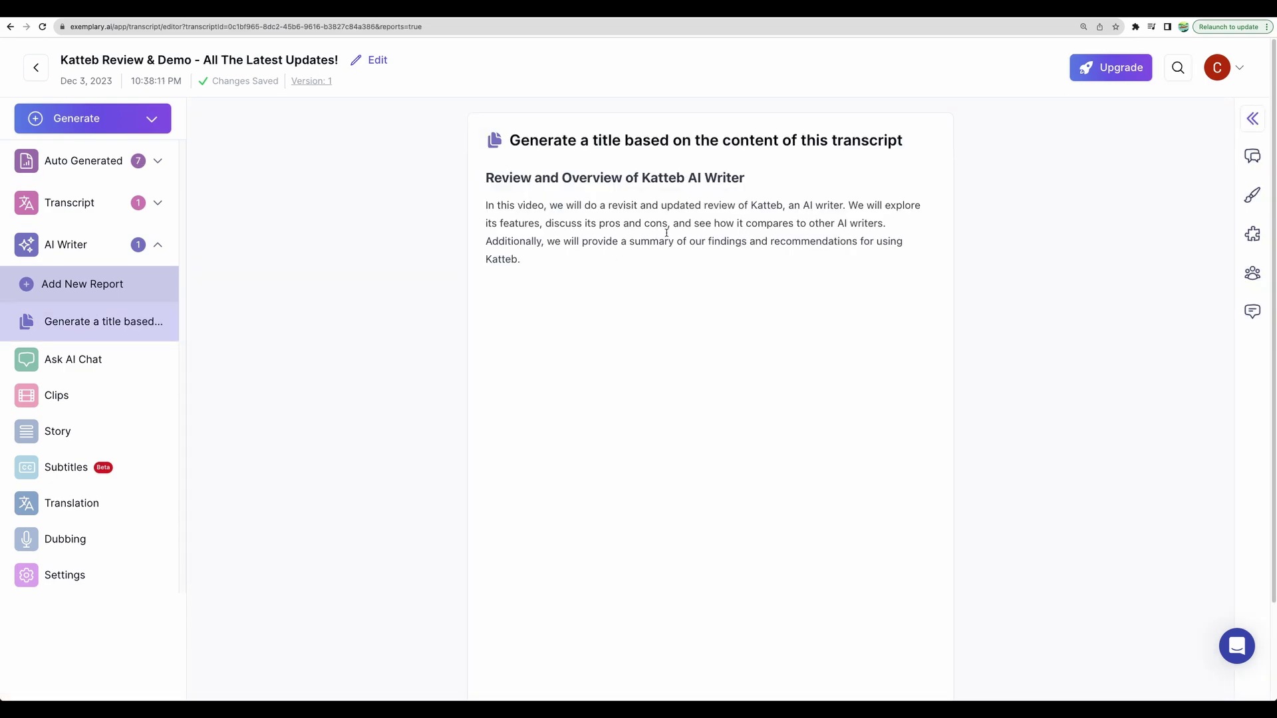
mouse_move(485, 177)
mouse_down()
mouse_move(741, 177)
mouse_move(775, 145)
mouse_up()
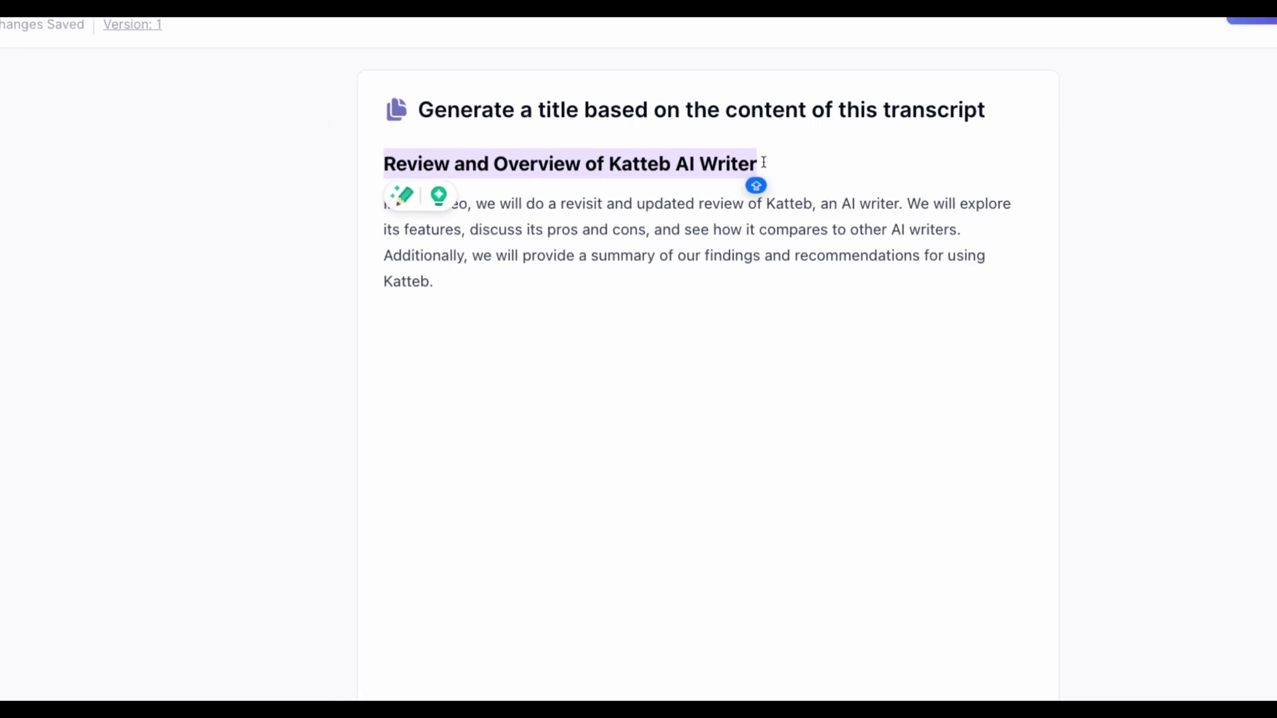
click(682, 227)
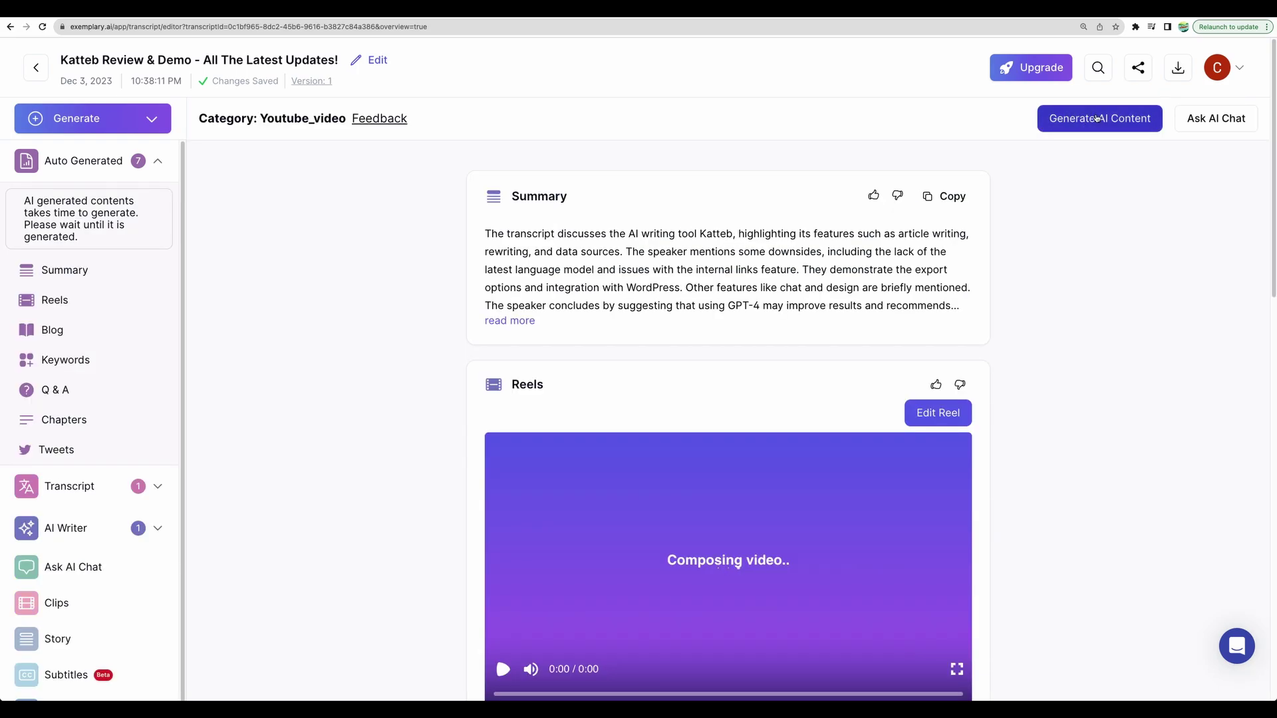
Paste a prompt requesting 9 YouTube chapter timestamps with one-sentence summaries into the report dialog.
click(1069, 120)
click(587, 151)
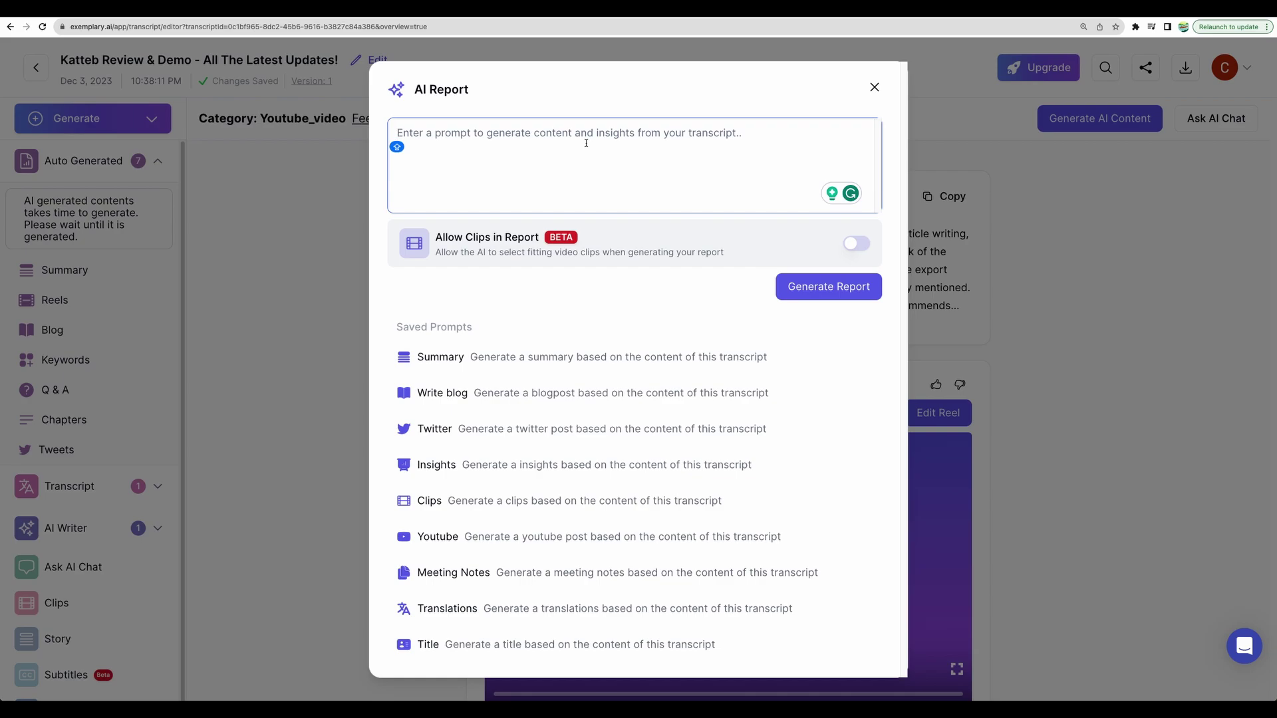
text(Generate 9 timestamps for video chapters for YouTube video description with a one short sentence summary of each chapter. Define chapters that will be valuable for viewers.)
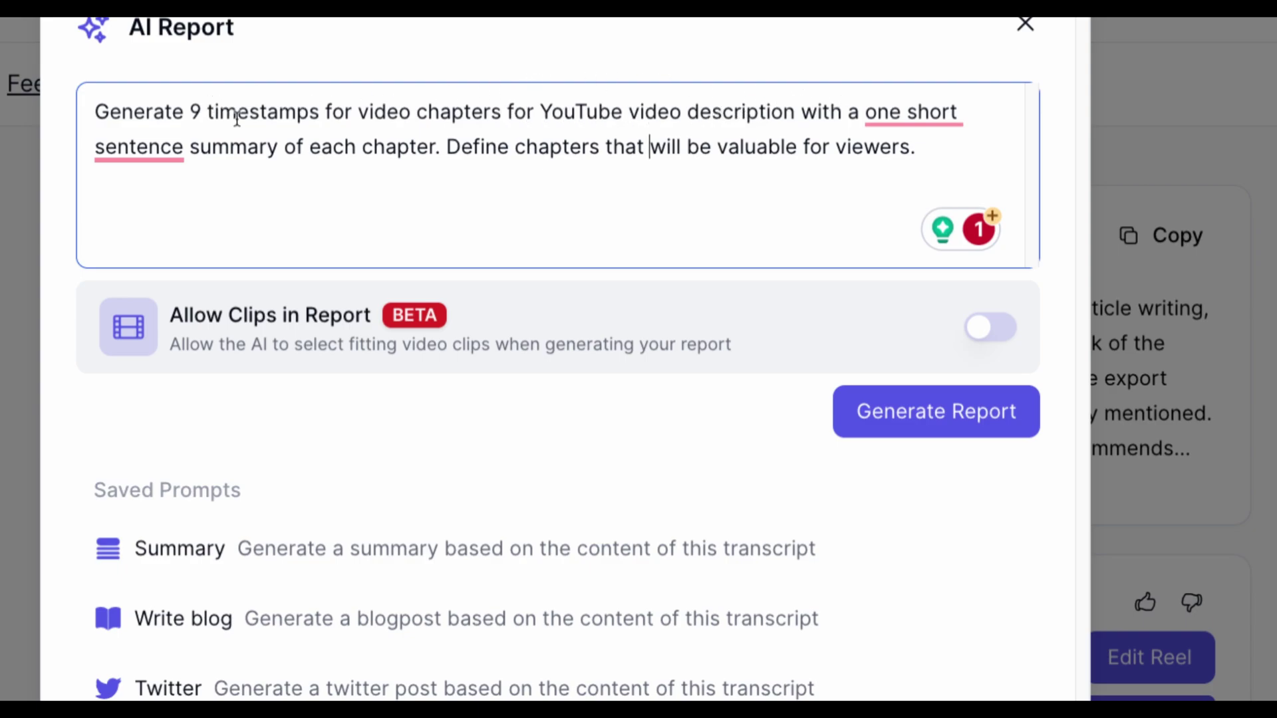
mouse_move(234, 141)
drag(446, 145, 905, 150)
click(906, 150)
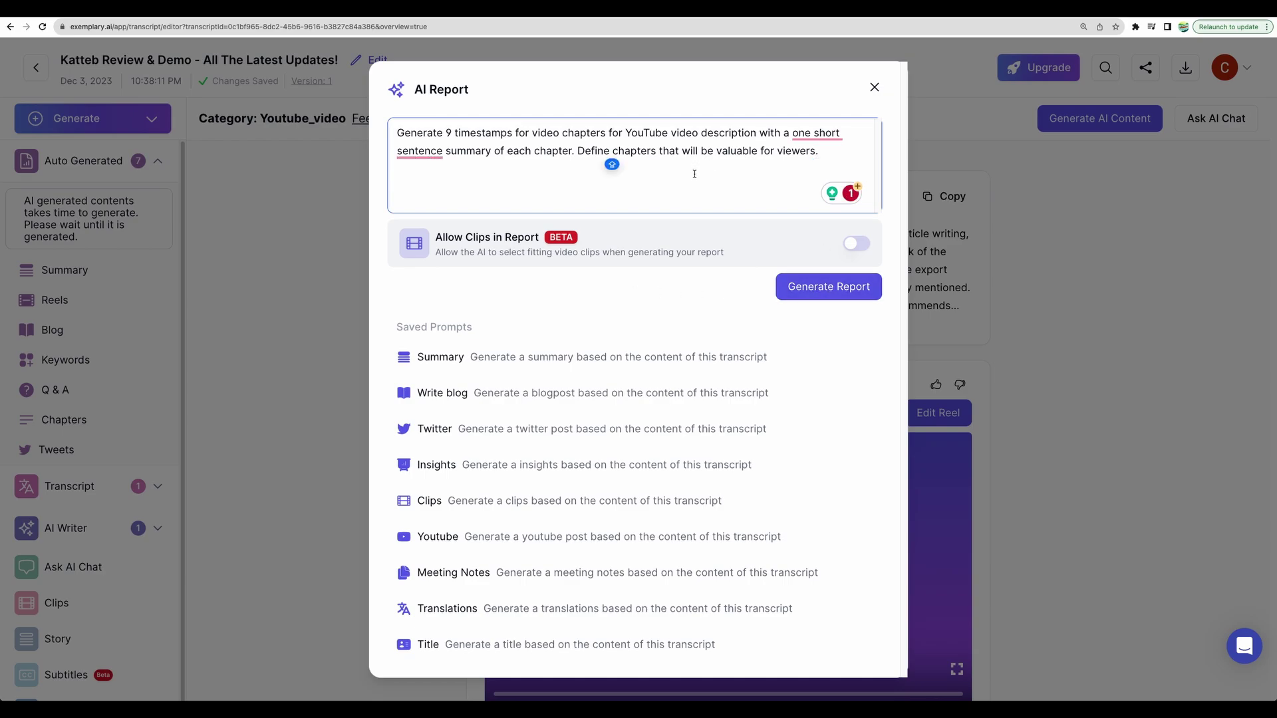
Generate the chapter timestamps report and expand the AI Writer report list.
click(839, 295)
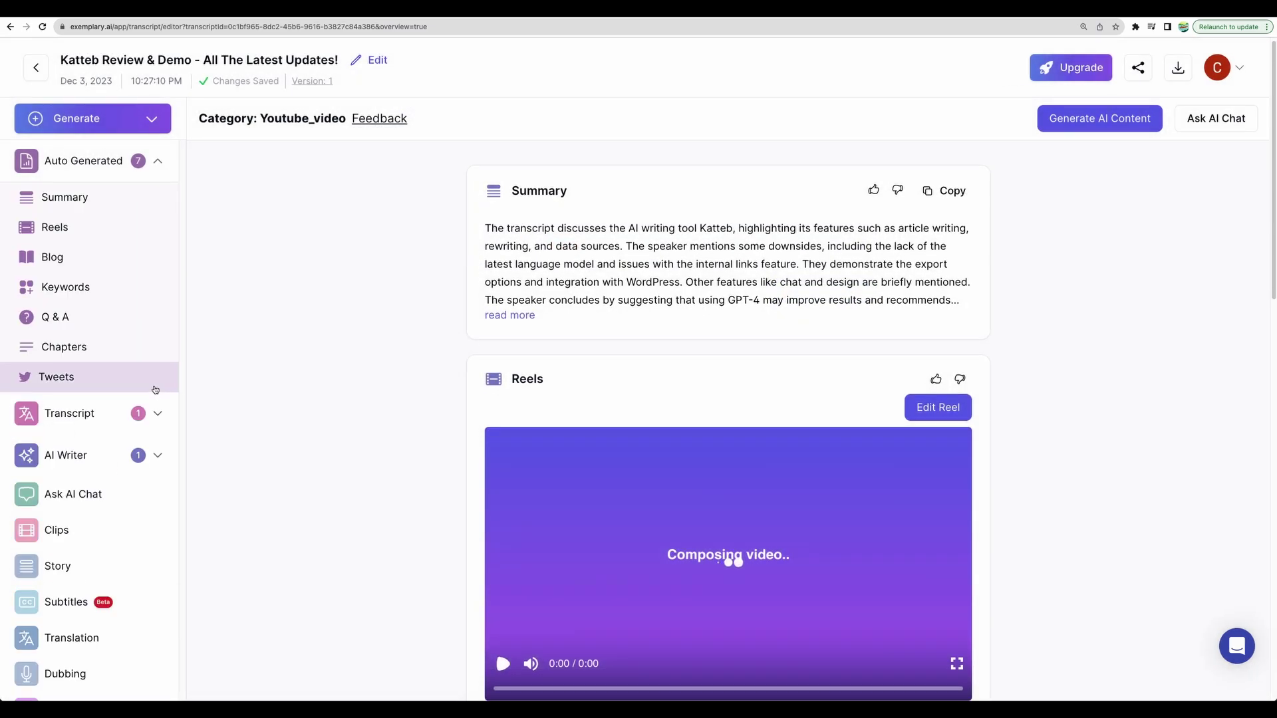
scroll(147, 396, down, 7)
scroll(69, 407, up, 7)
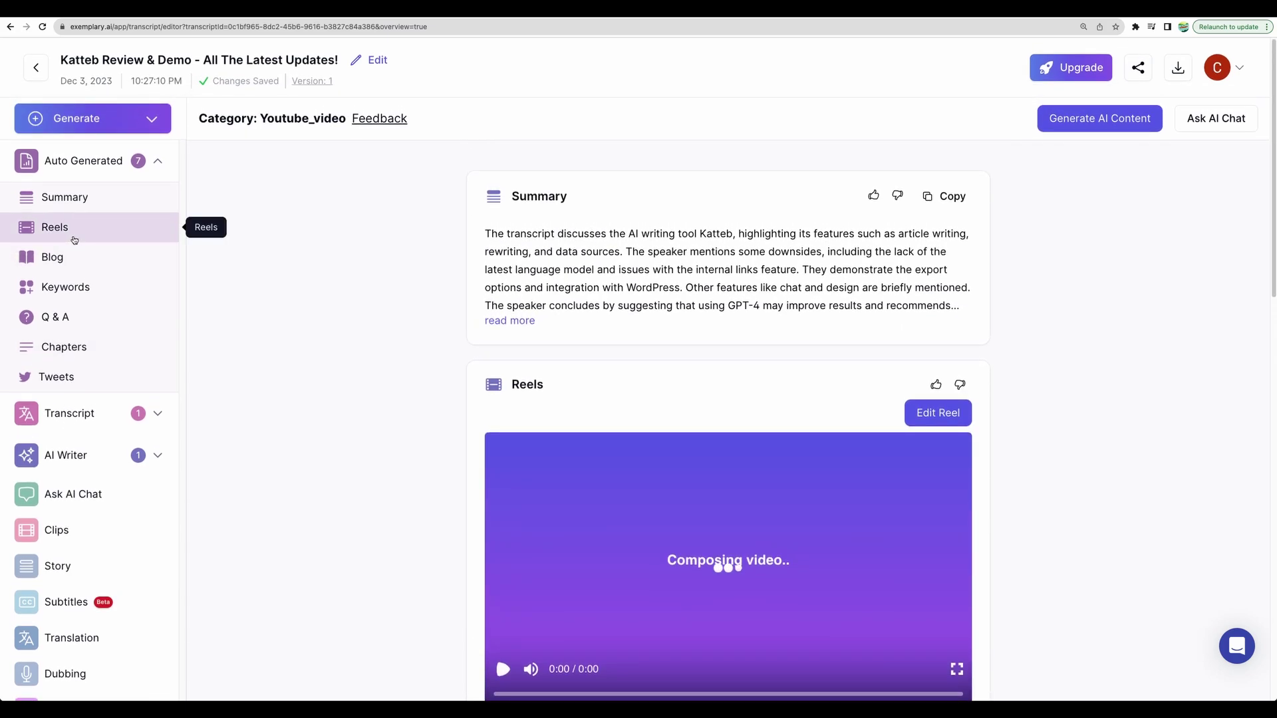
click(147, 458)
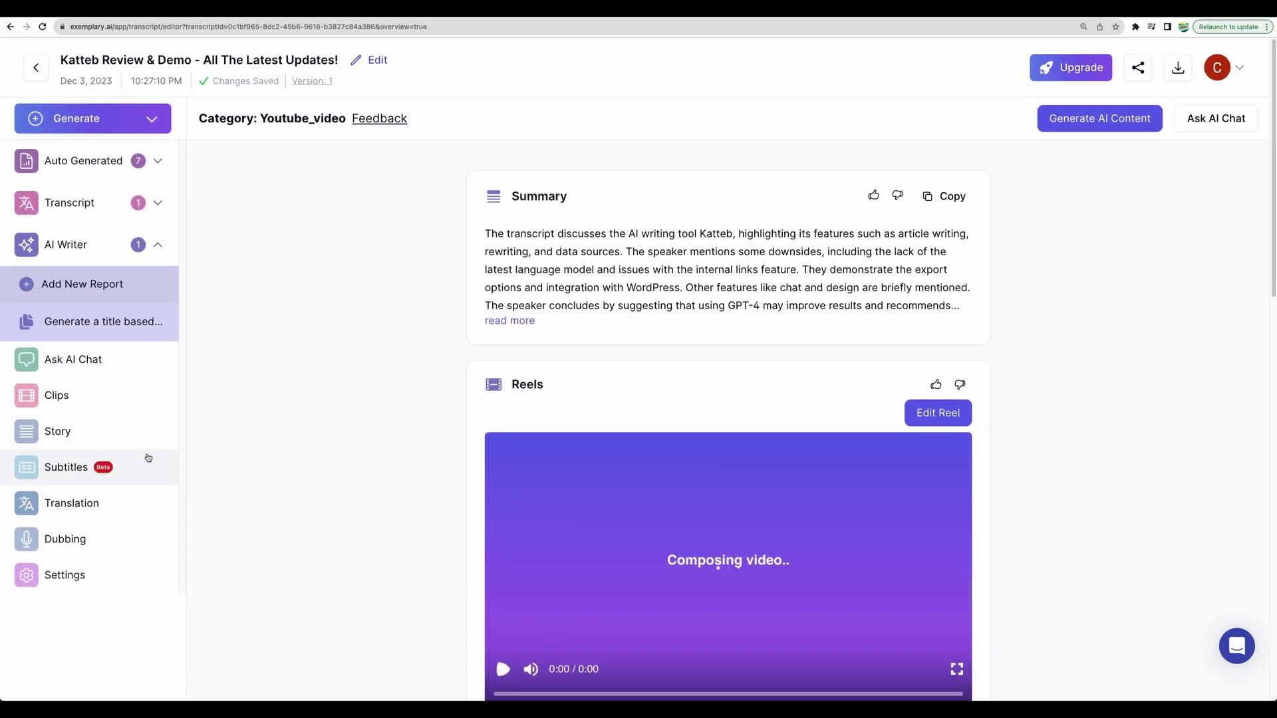
Send the 9-chapter timestamps request to Ask AI Chat.
click(1212, 120)
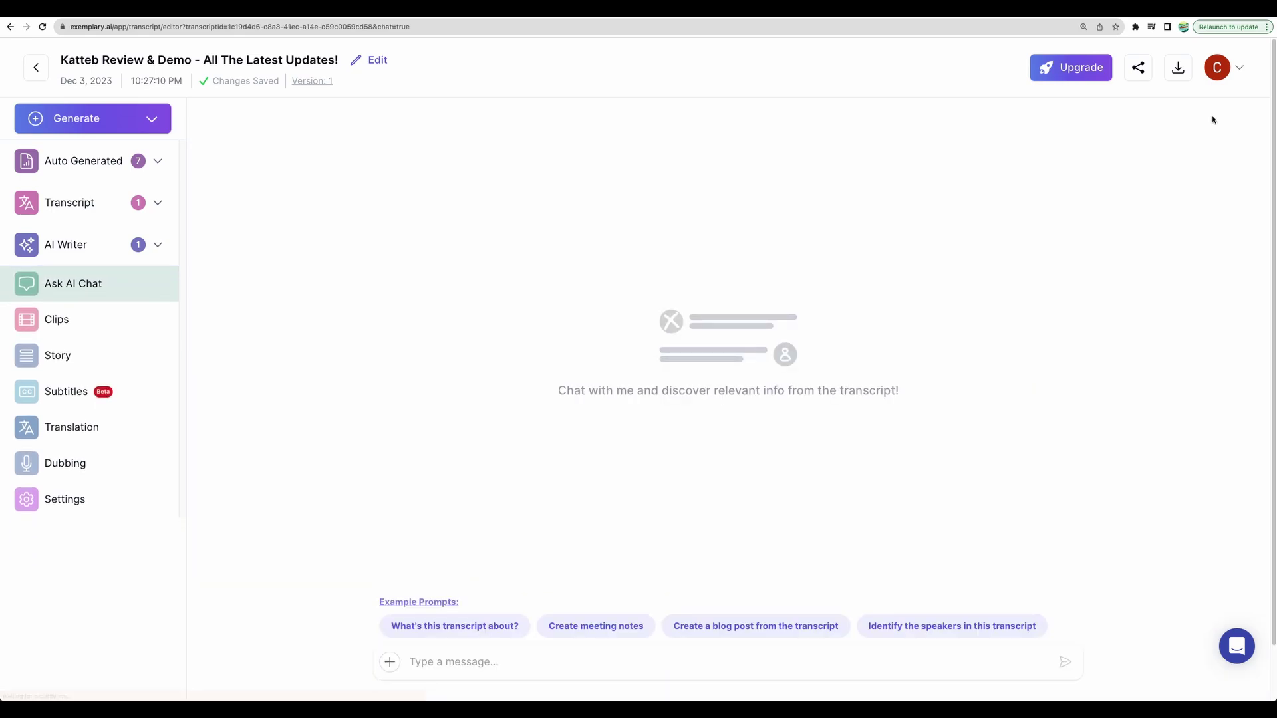
click(448, 664)
key(ctrl+v)
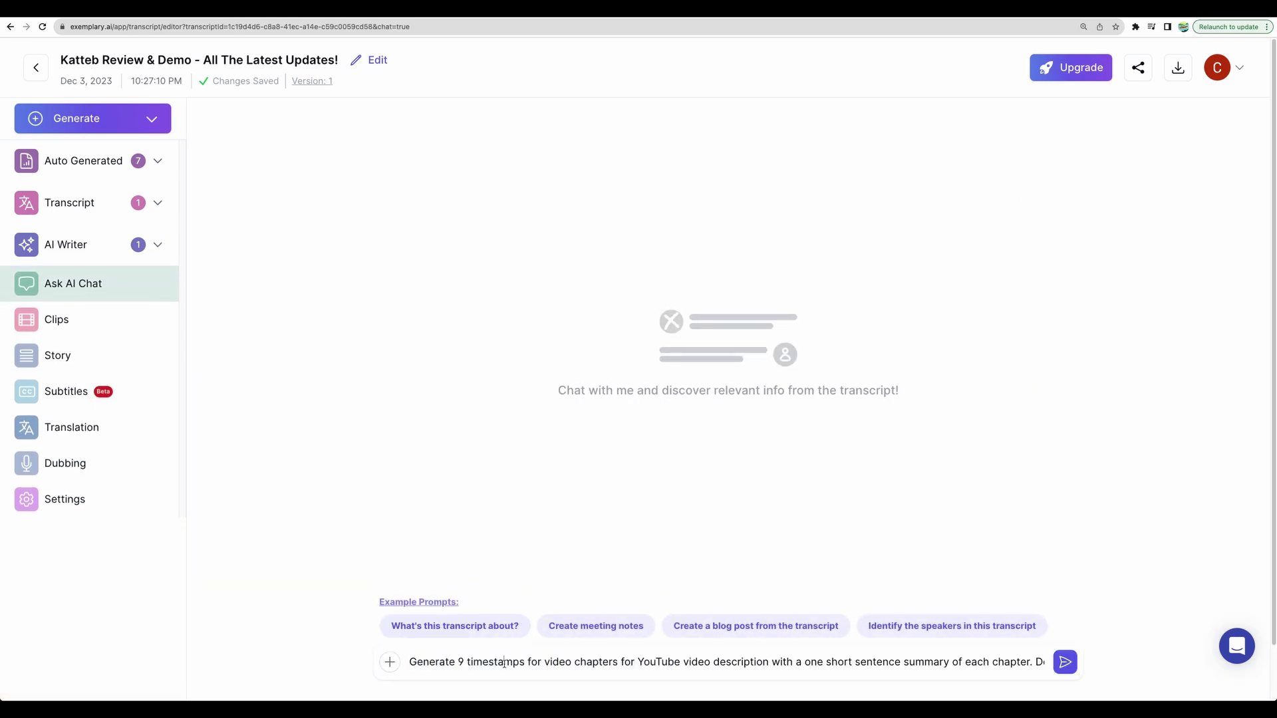
click(1065, 662)
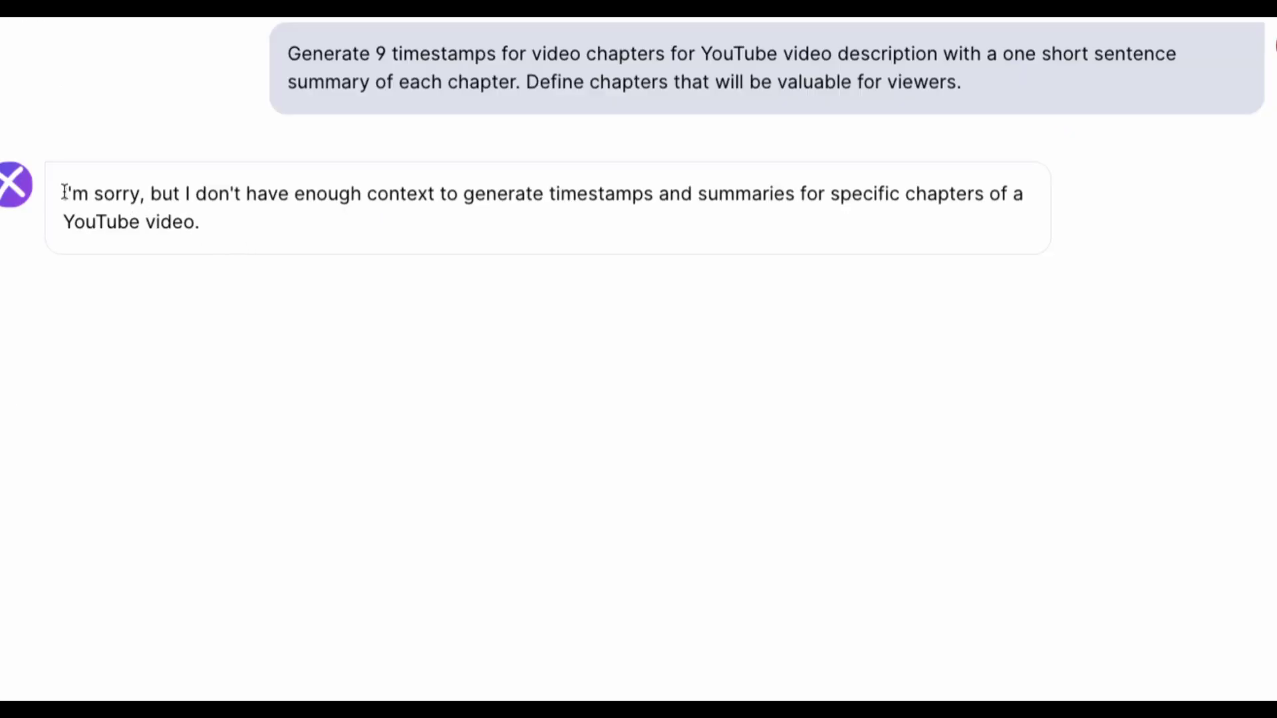
Read the chat's reply that it lacks context, then expand the Transcript section.
drag(64, 193, 223, 229)
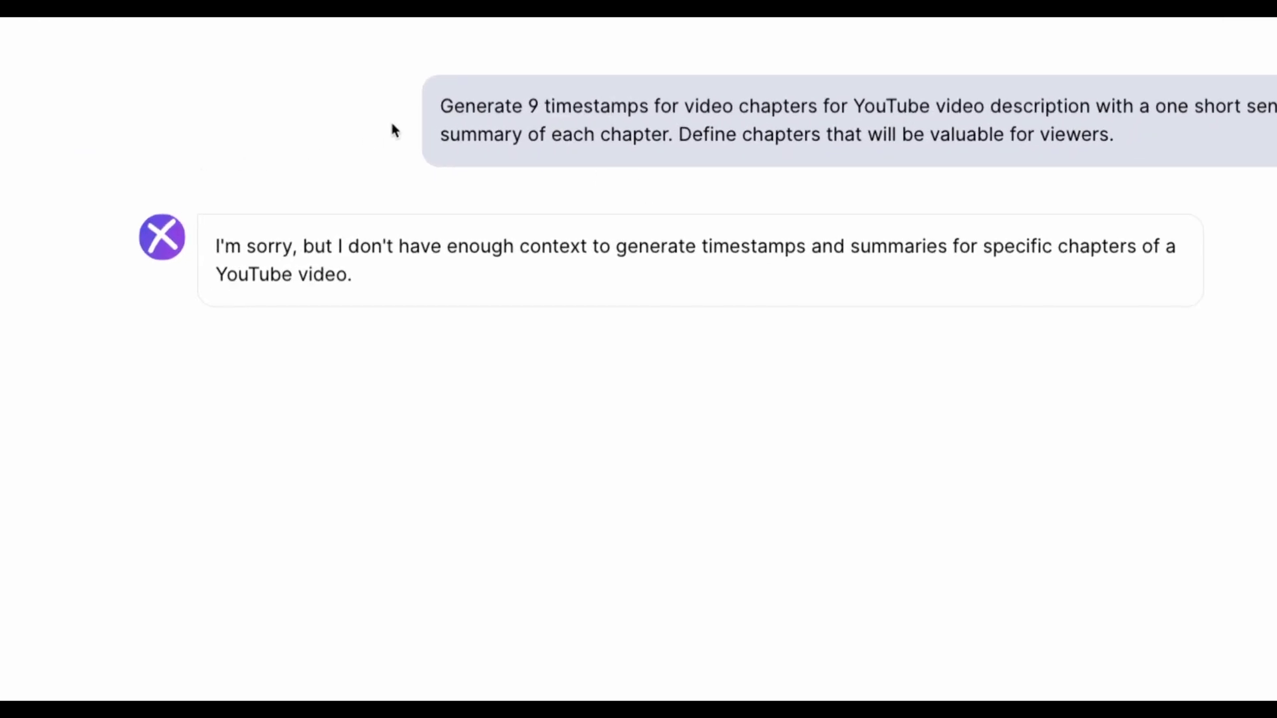
drag(440, 106, 570, 154)
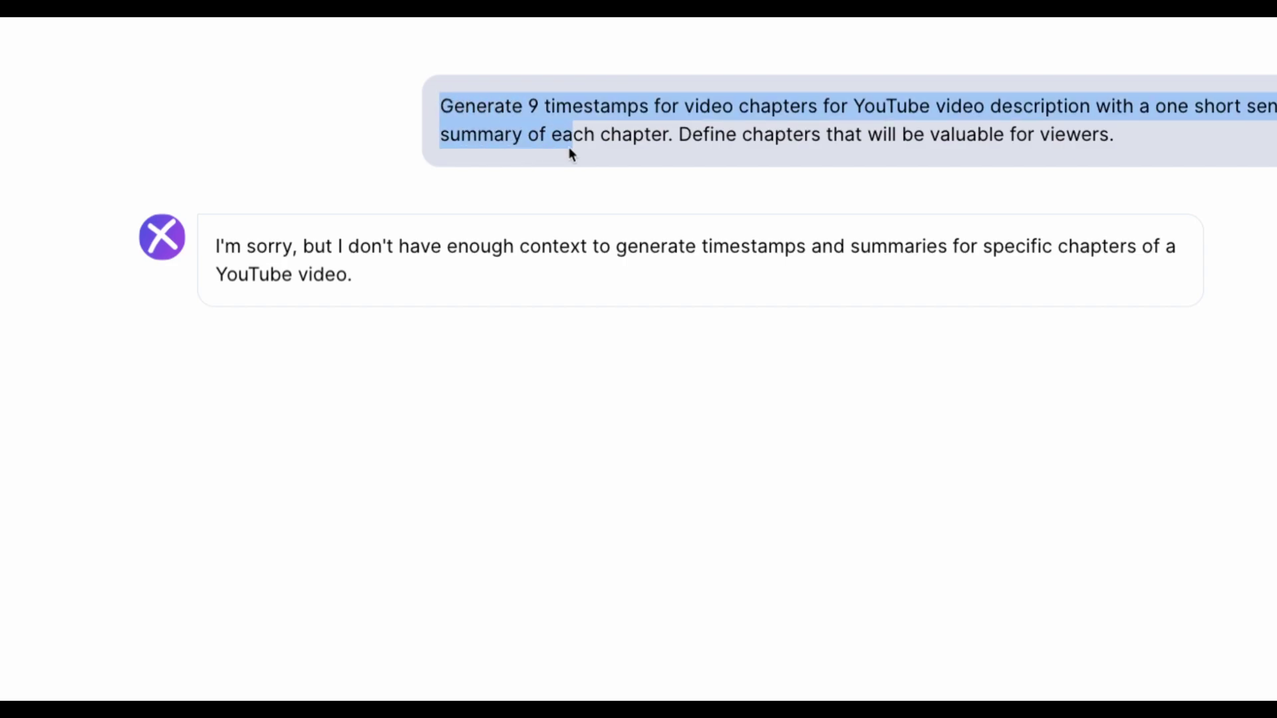
click(616, 310)
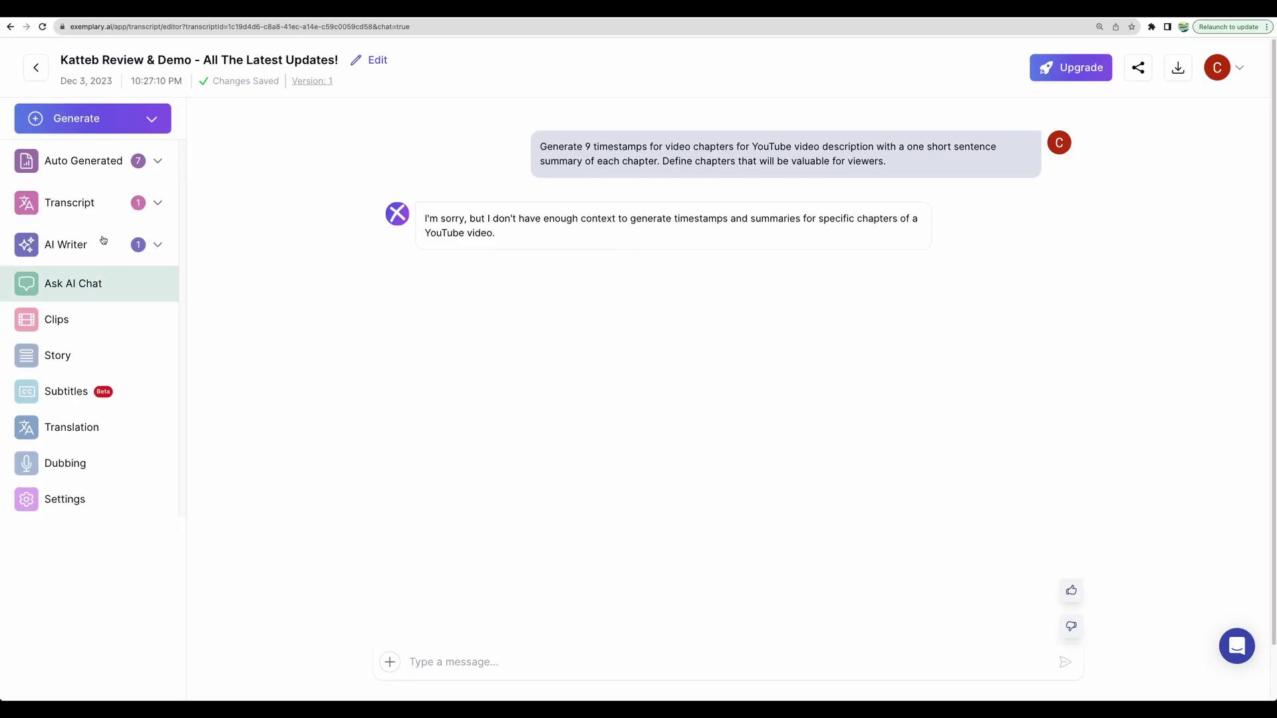
click(101, 202)
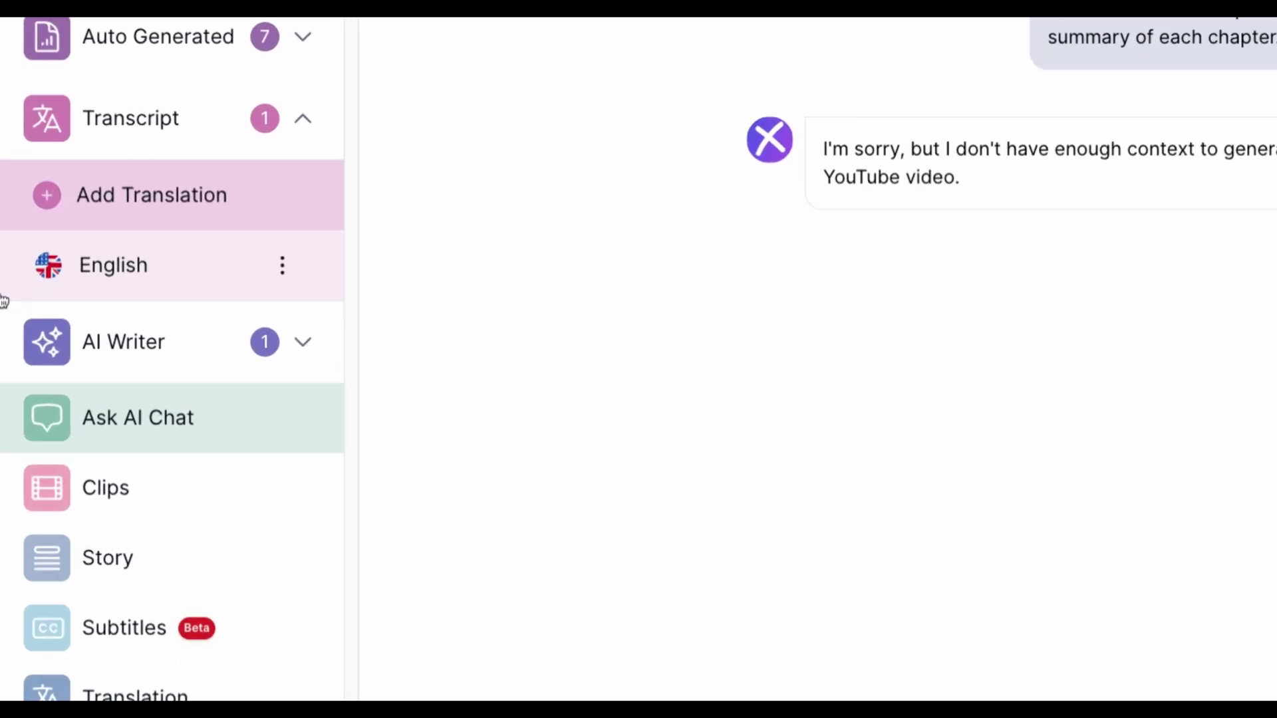
Add a Spanish translation of the transcript, found by searching 'spa', and open it.
click(49, 195)
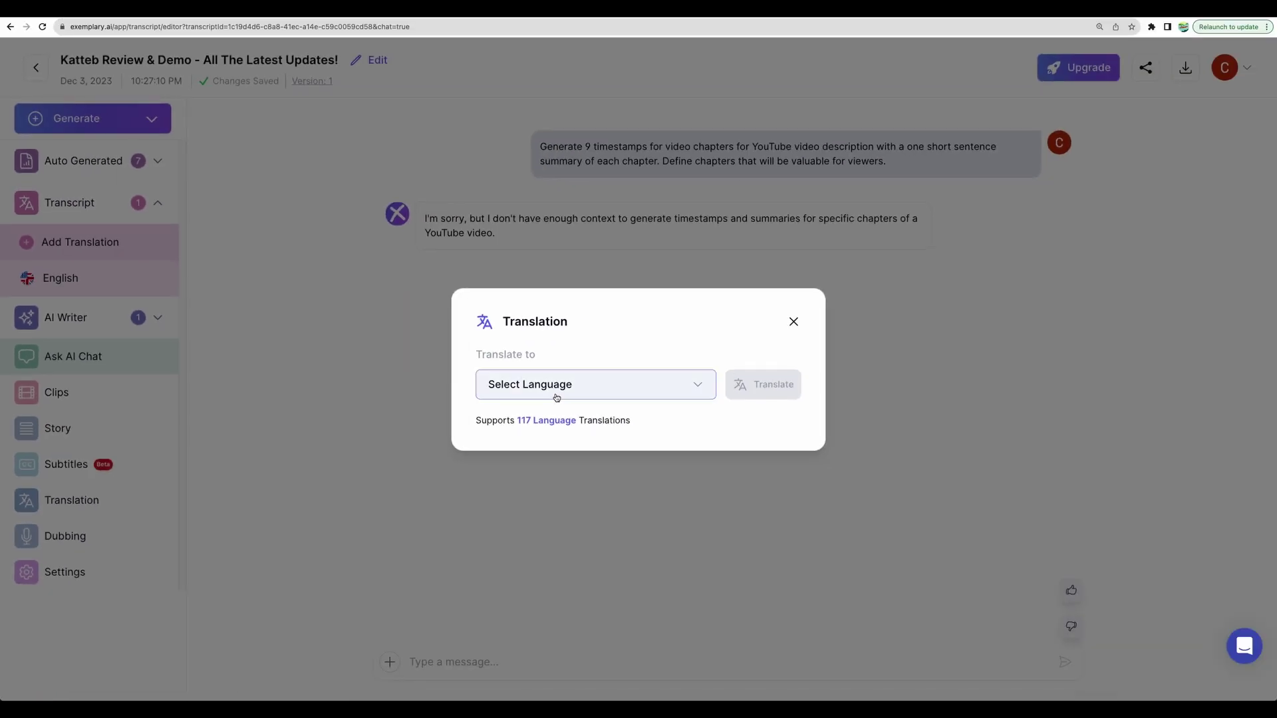
click(555, 395)
text(spa)
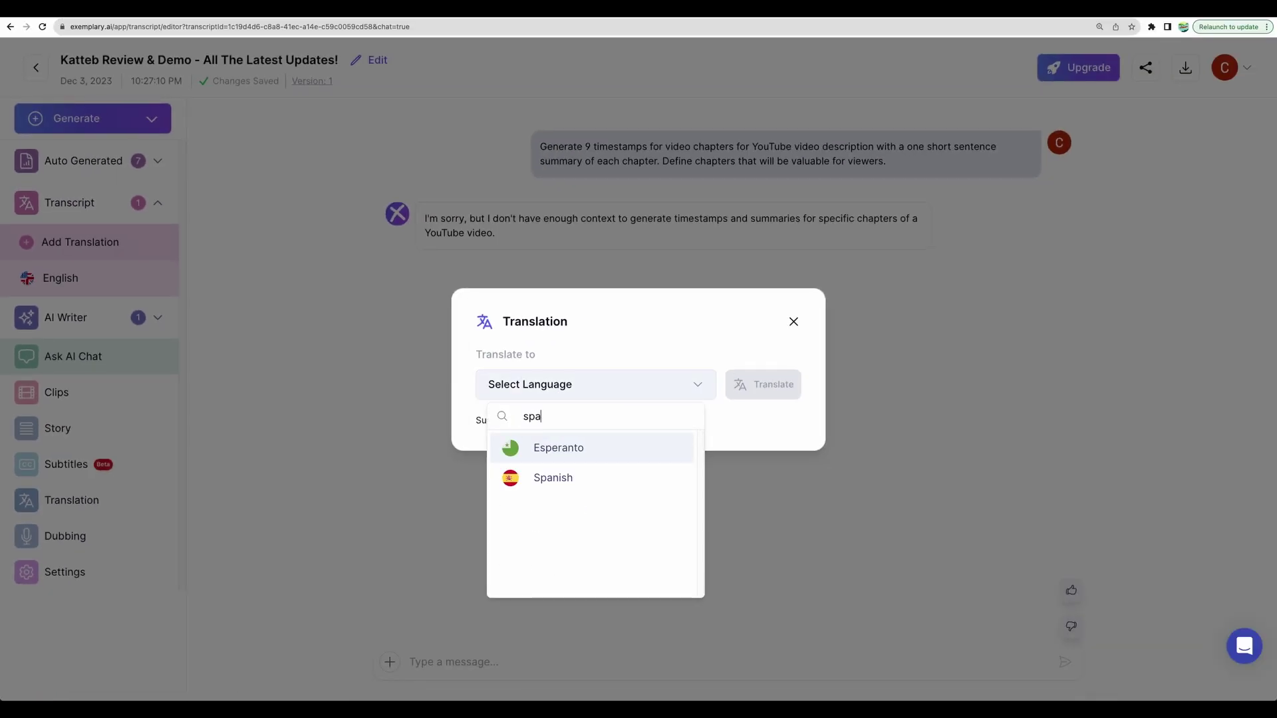
click(558, 477)
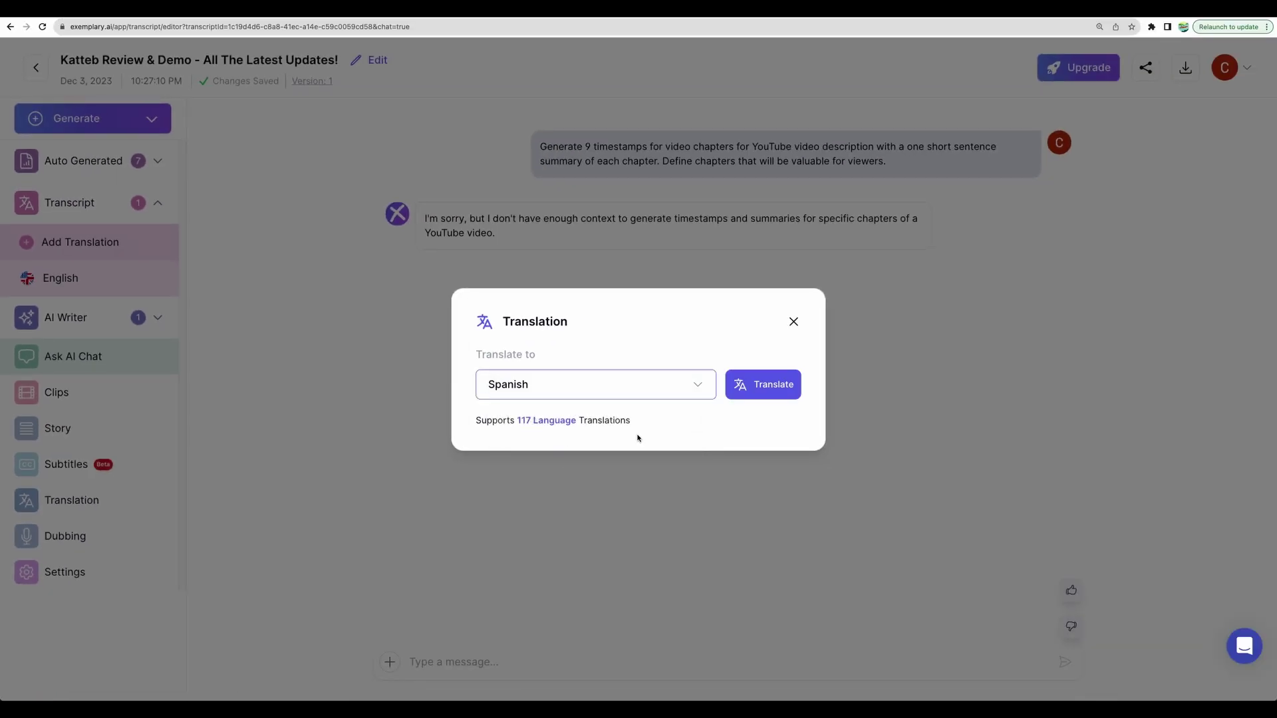
click(755, 385)
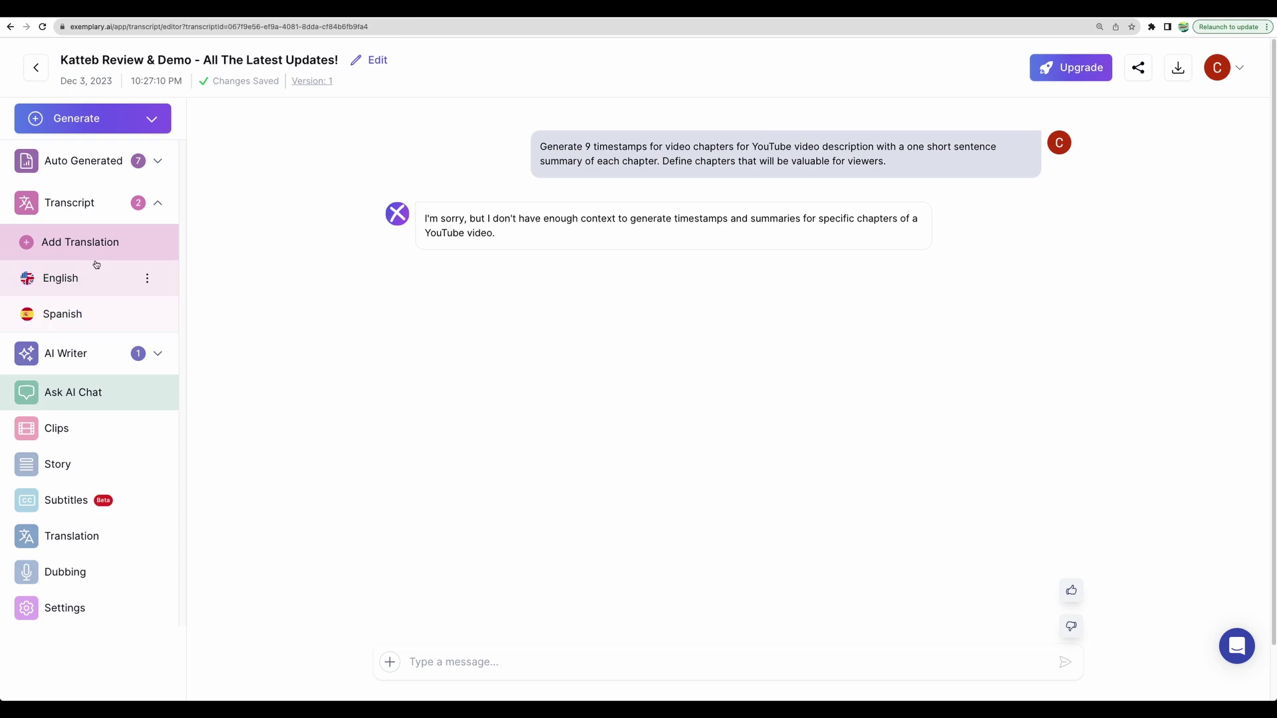
click(61, 316)
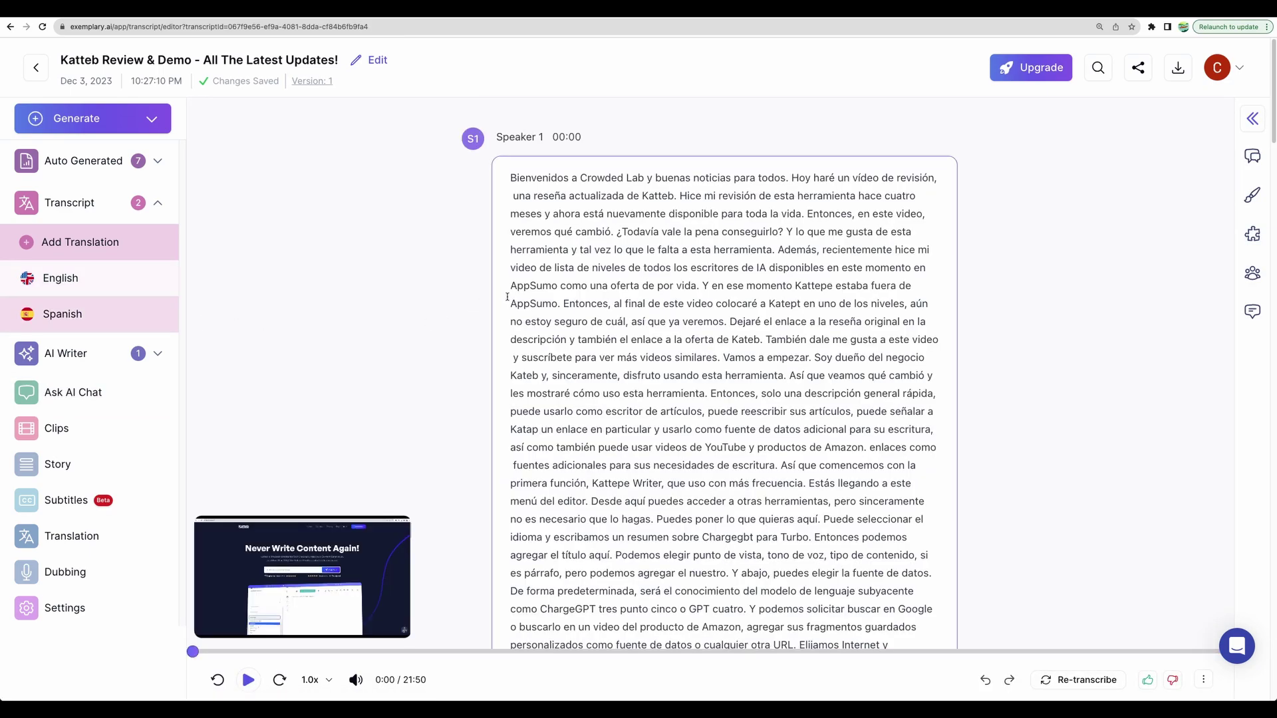
Play the video from the start and select 'Bienvenidos' in the Spanish transcript.
click(248, 679)
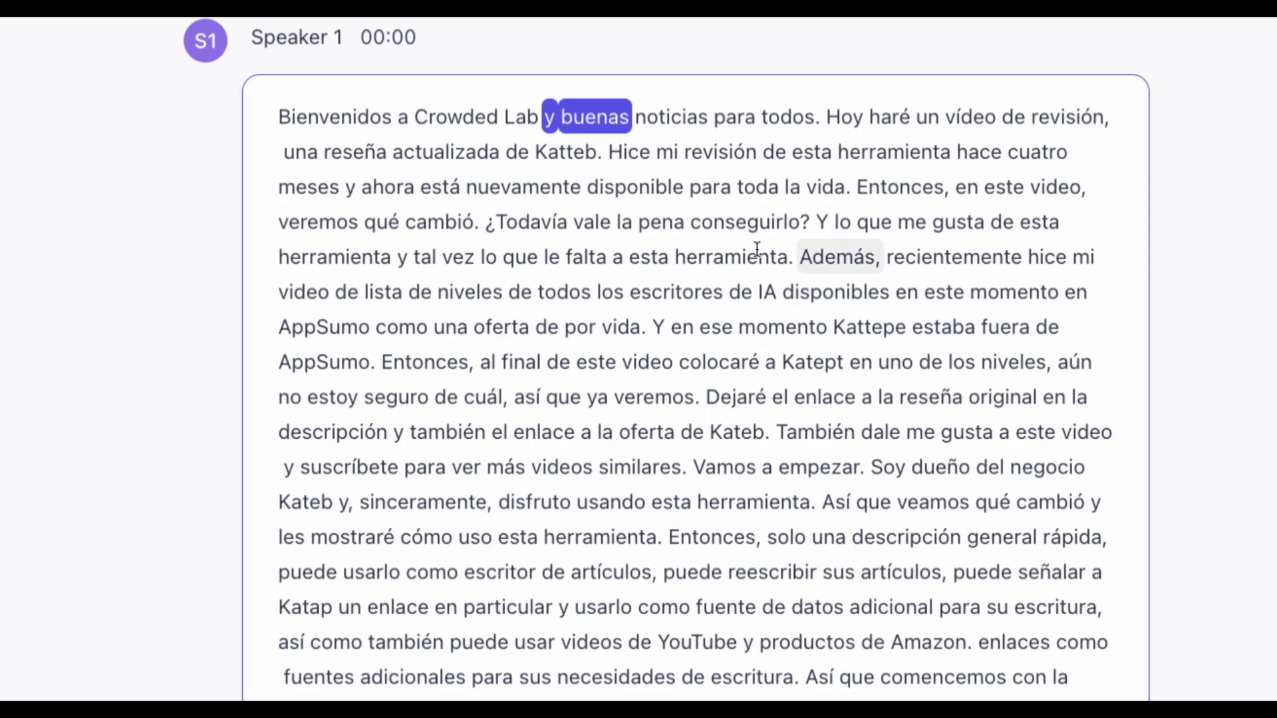
click(273, 117)
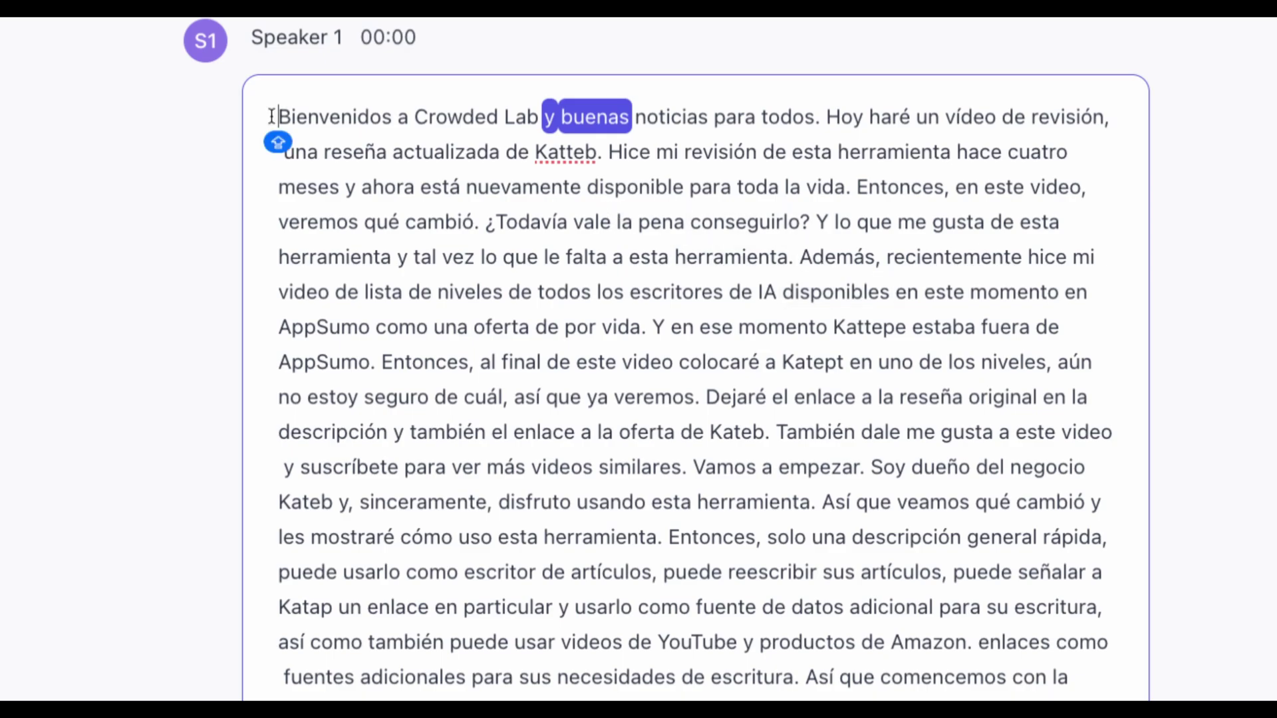
drag(272, 117, 395, 117)
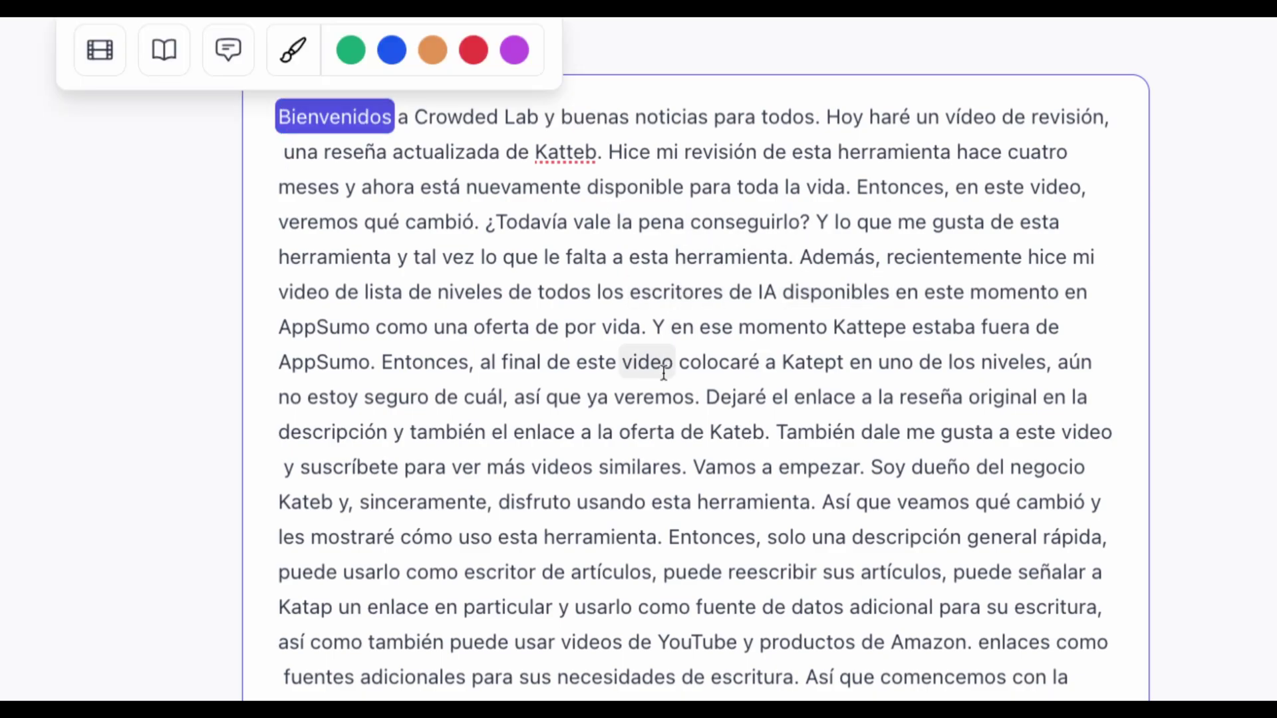
scroll(689, 359, down, 15)
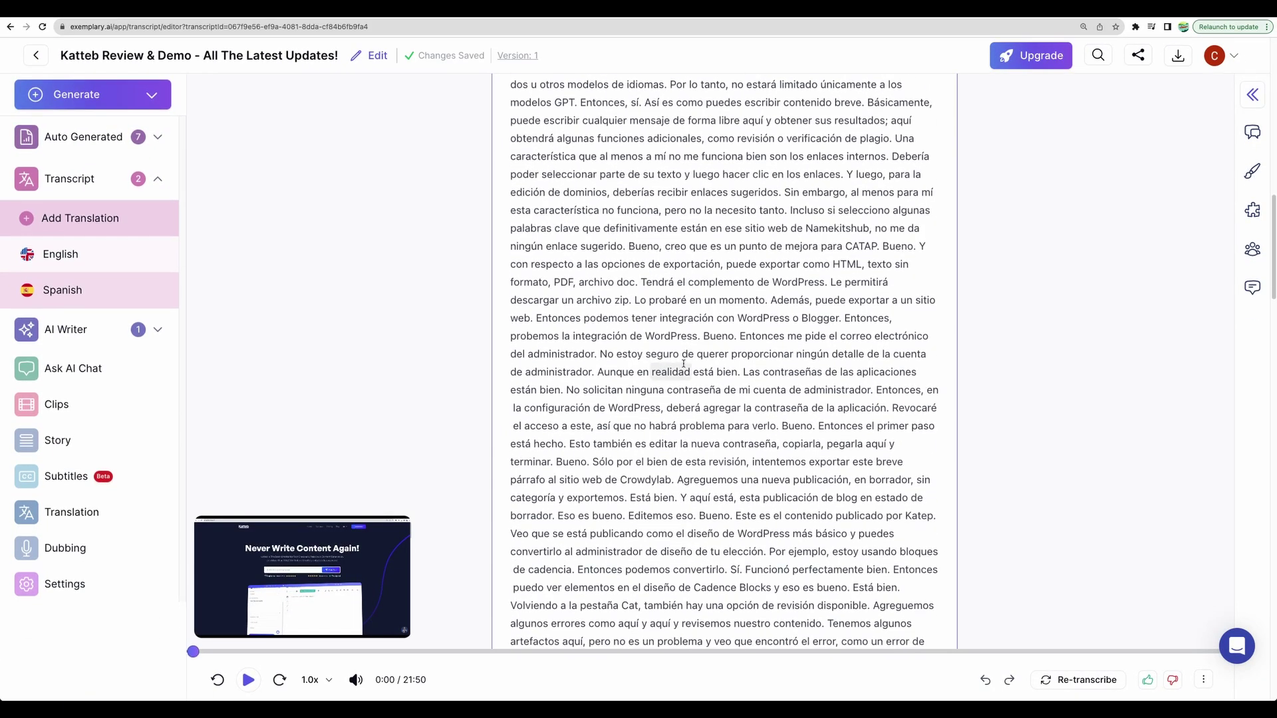
scroll(683, 365, up, 20)
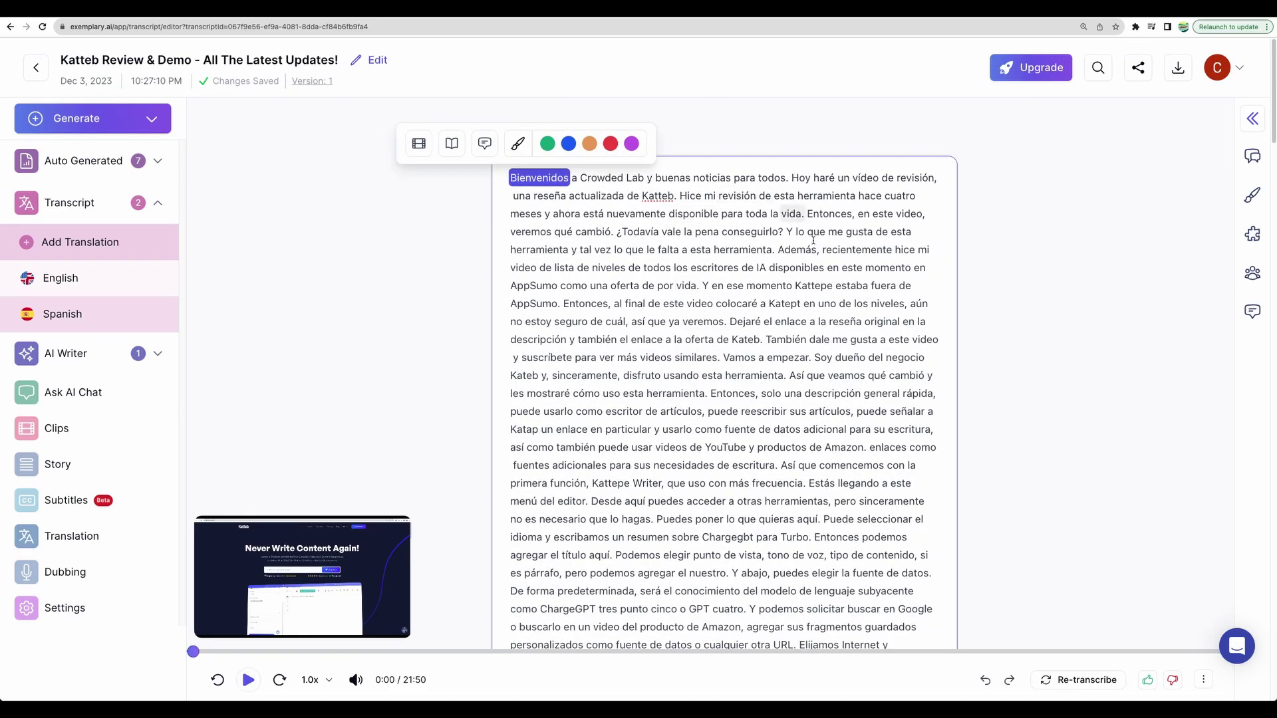
scroll(604, 273, down, 10)
scroll(603, 282, up, 10)
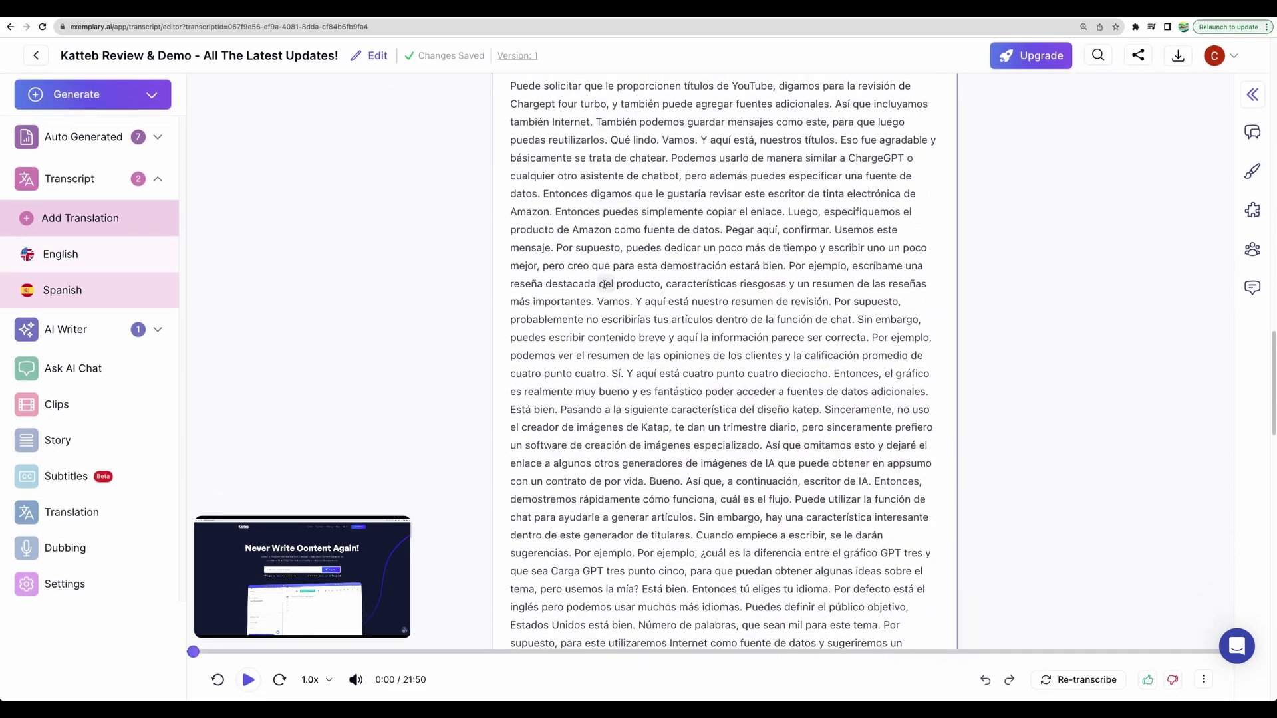
Create a comment thread on 'Bienvenidos' and return to the transcript text.
click(498, 145)
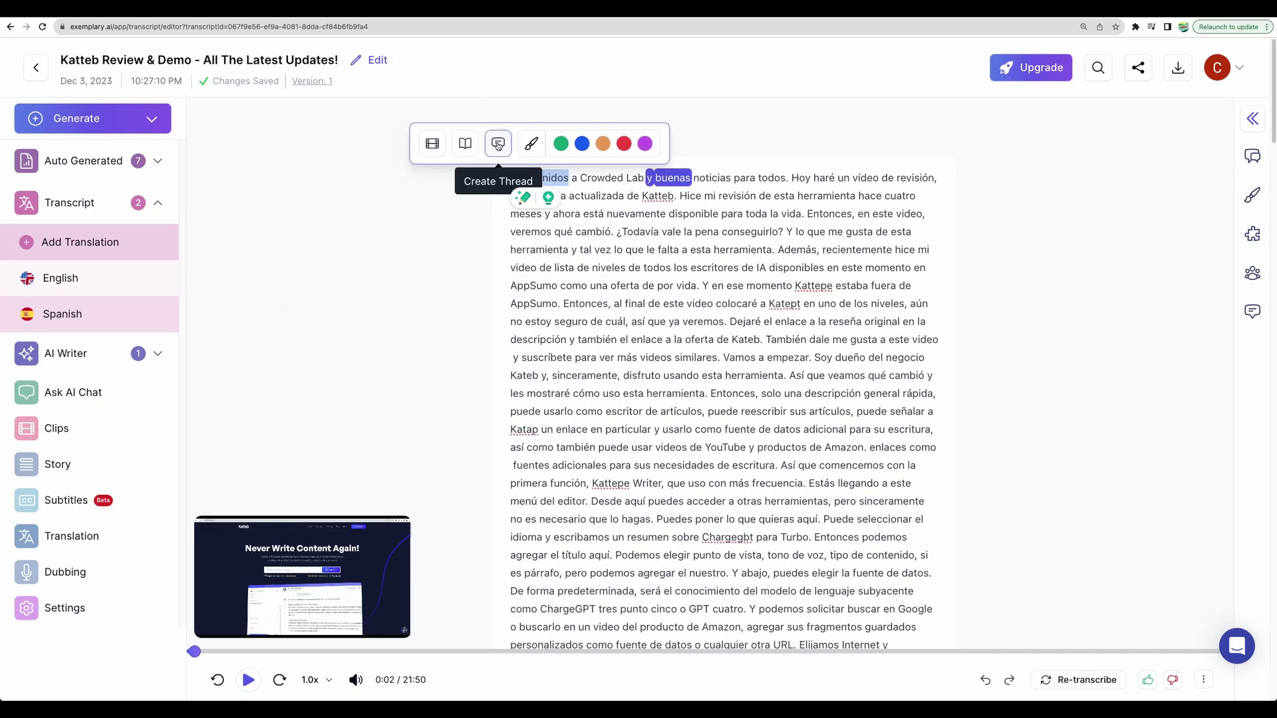
click(498, 143)
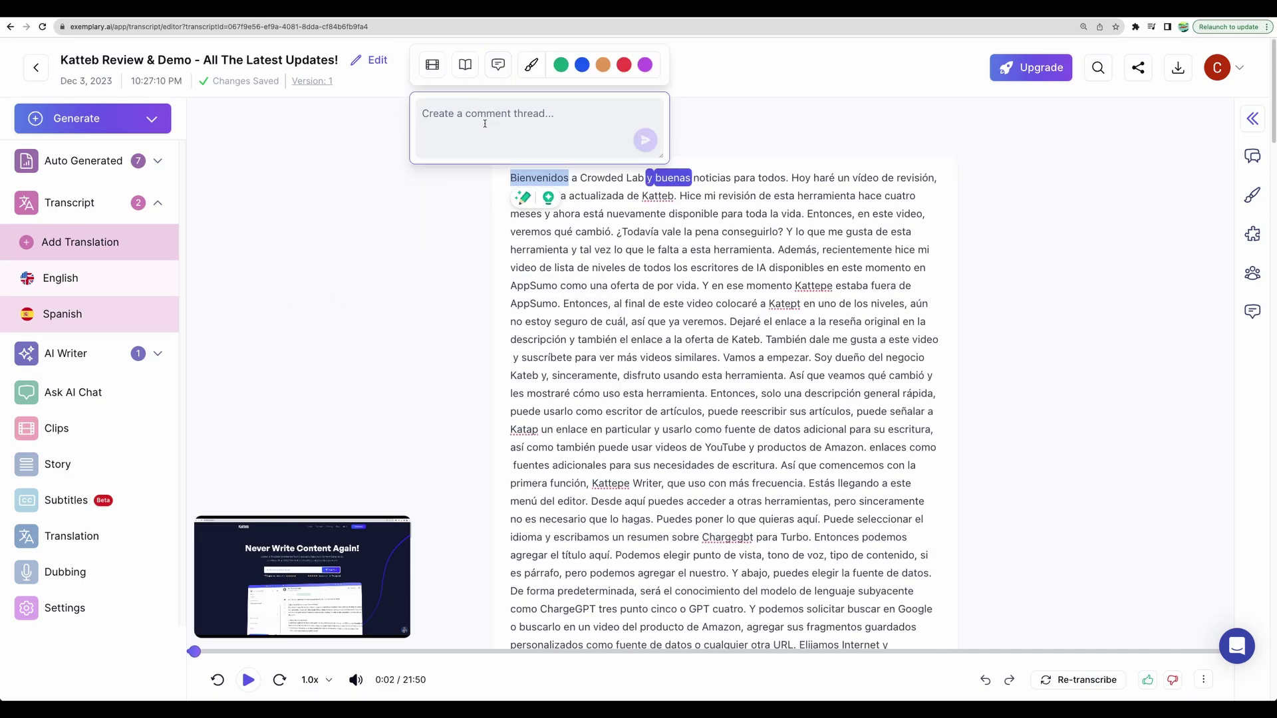
click(483, 114)
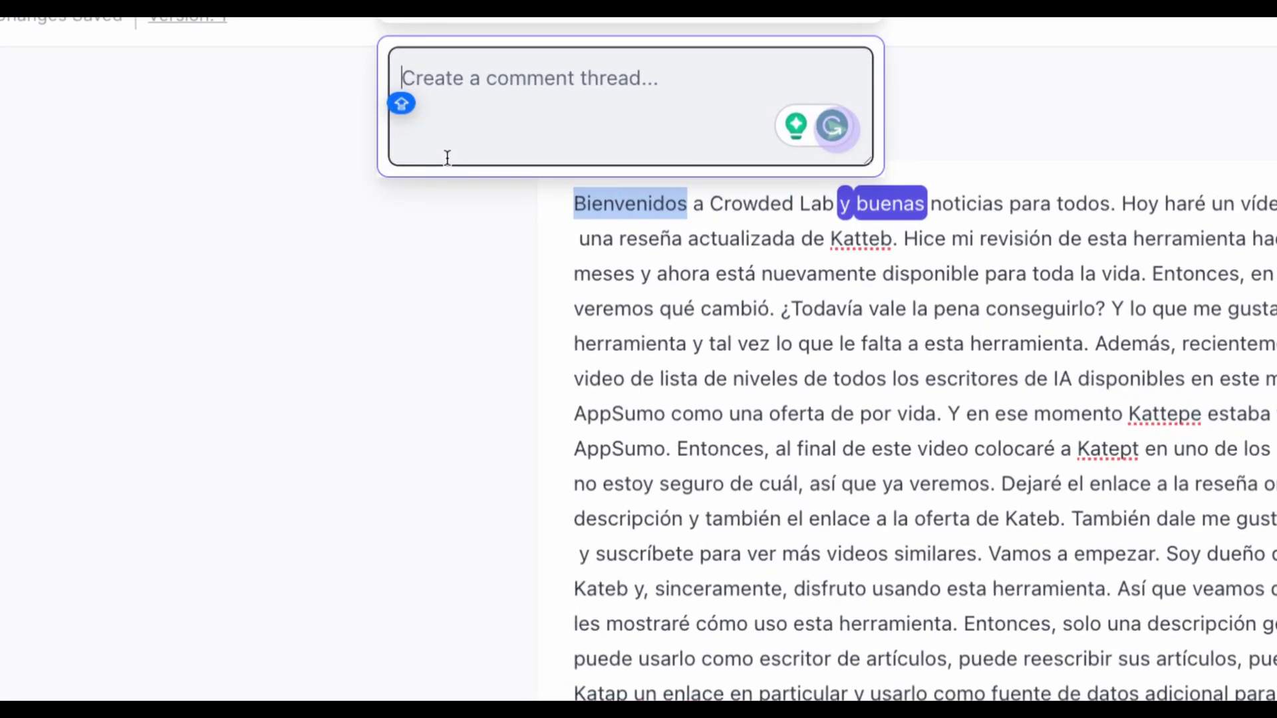
click(529, 180)
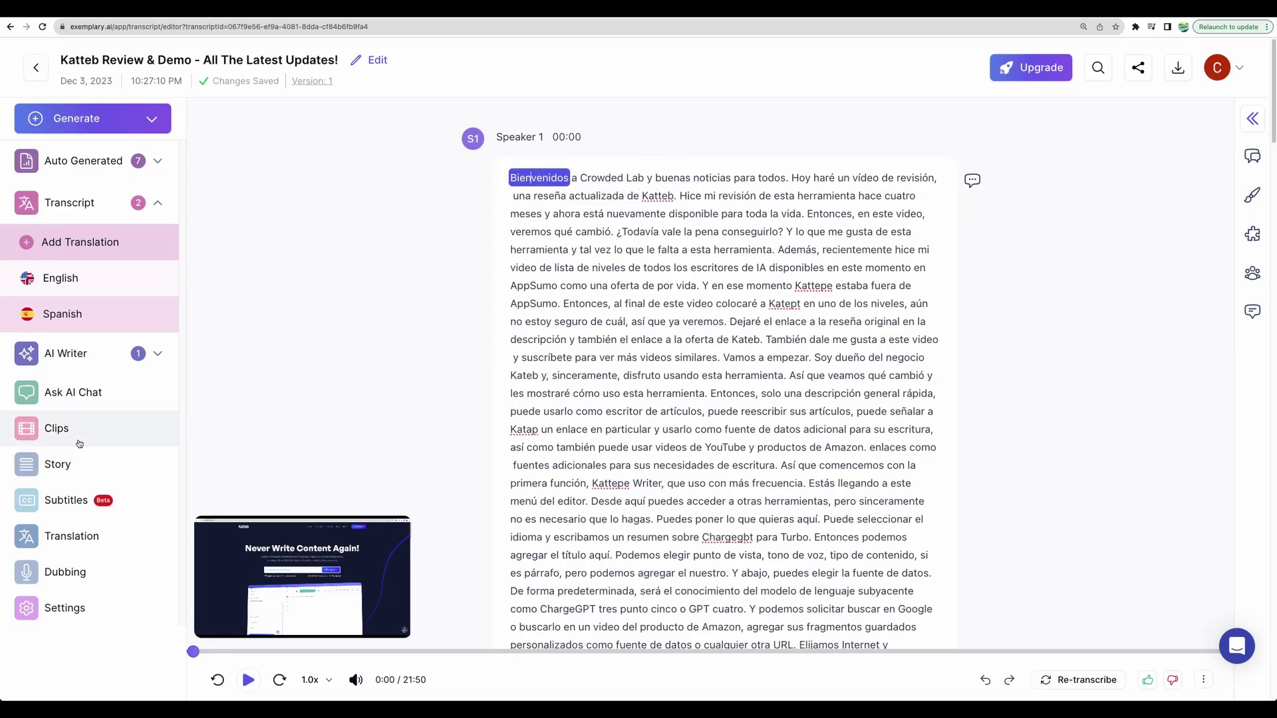
Create a clip from the opening passage of the English transcript.
click(53, 432)
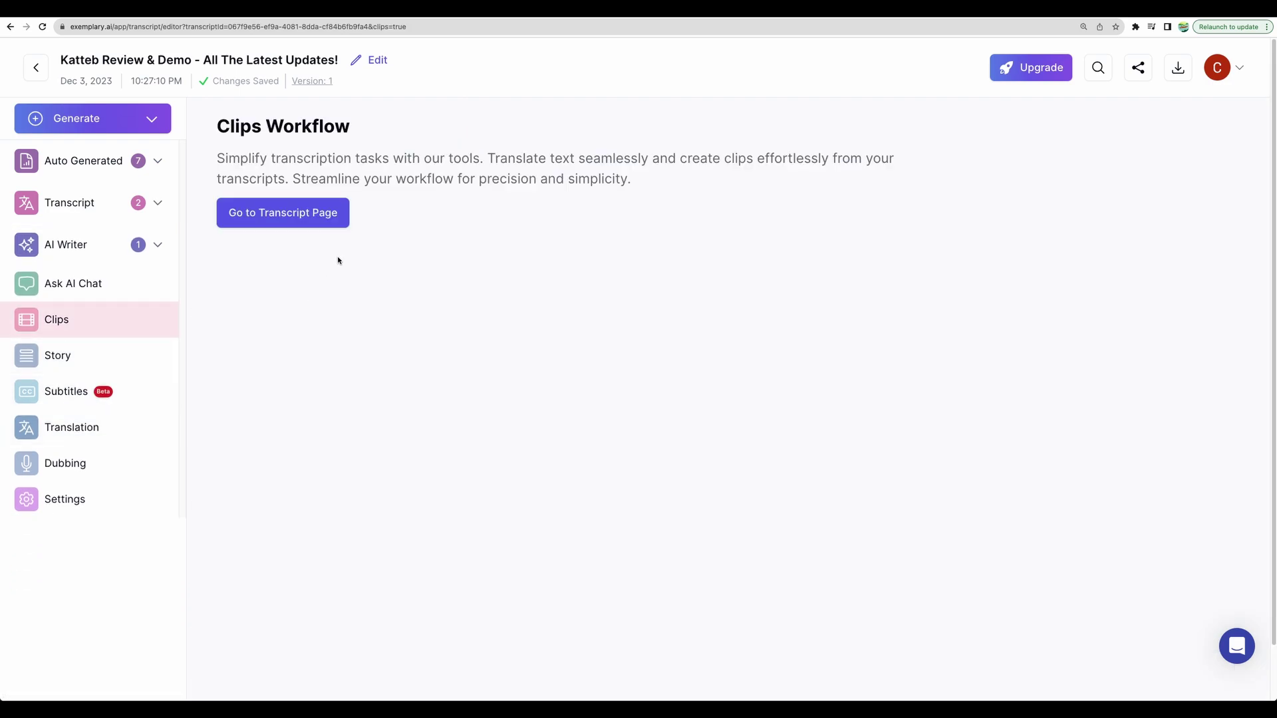
click(240, 213)
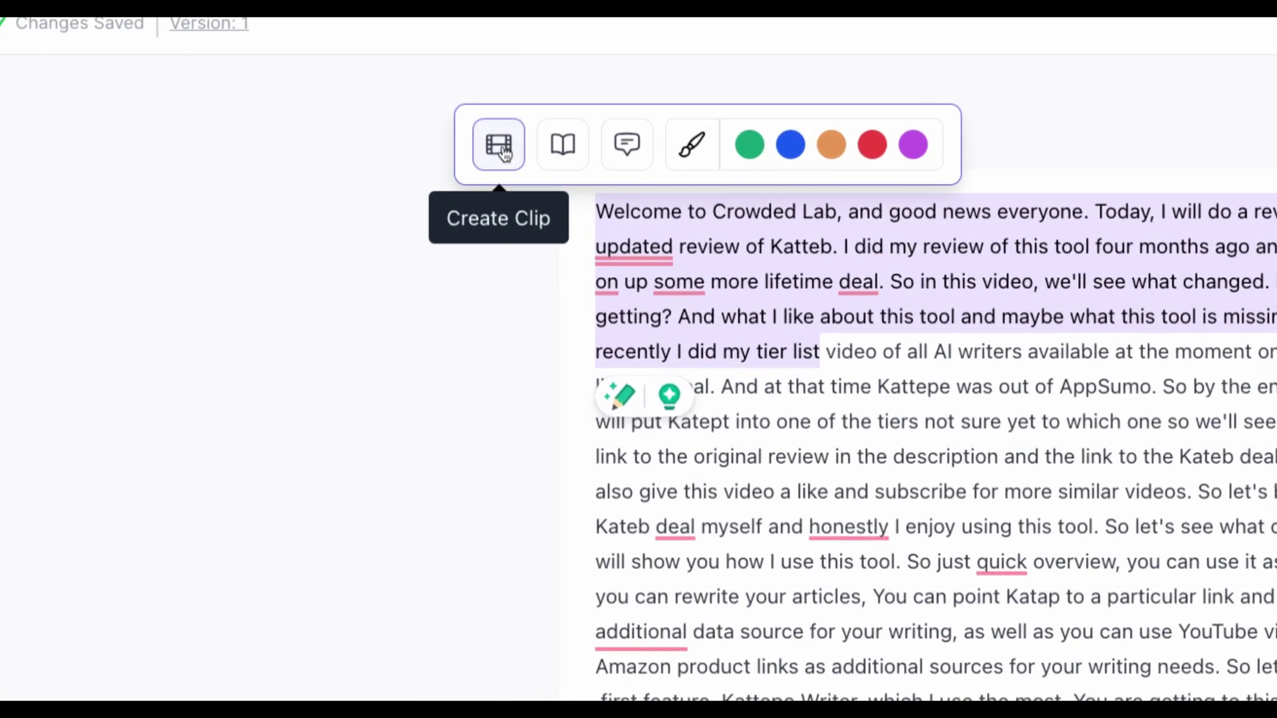
click(504, 153)
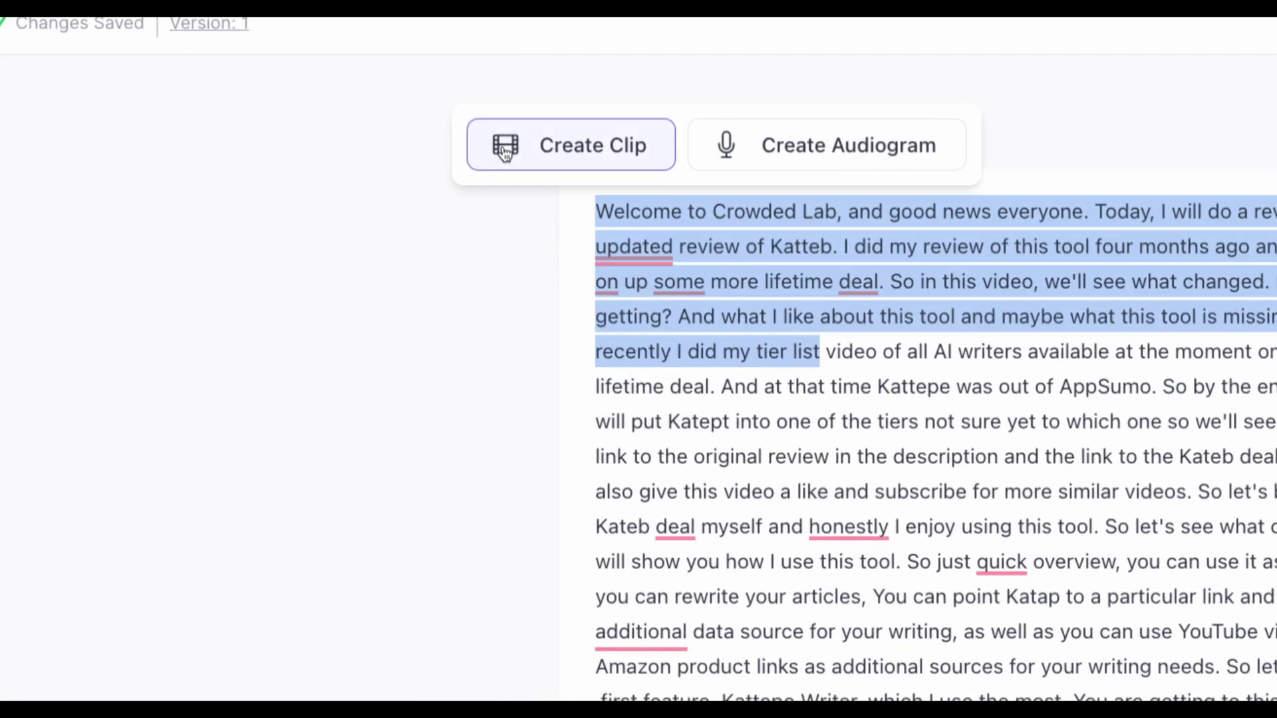
click(493, 147)
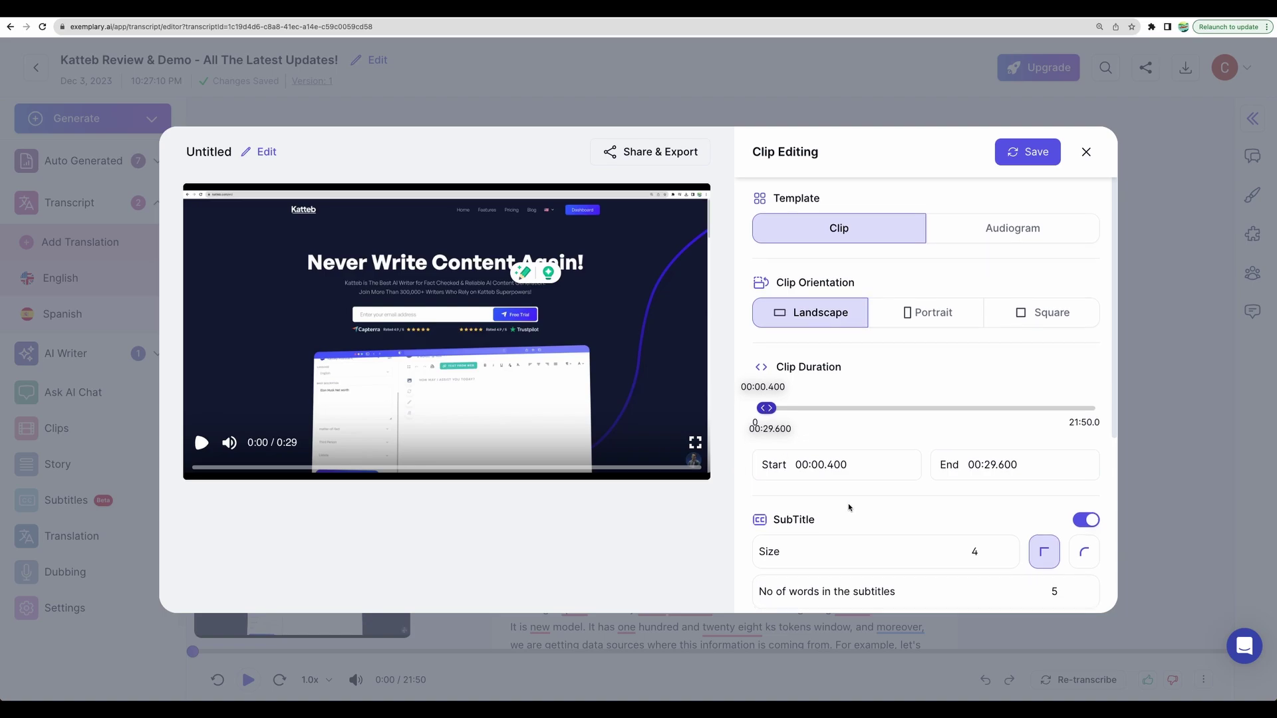
scroll(854, 507, down, 5)
scroll(835, 428, up, 3)
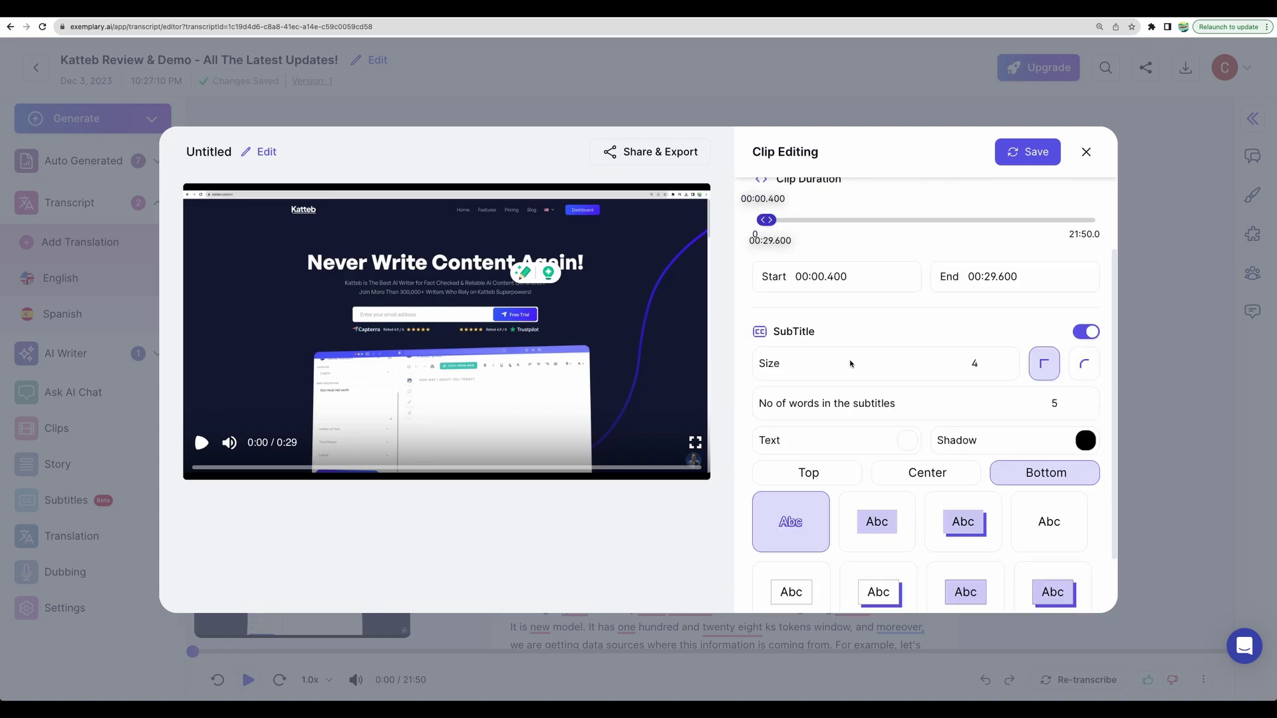
Preview the clip with its subtitles, close the editor, and open My Stories.
click(319, 454)
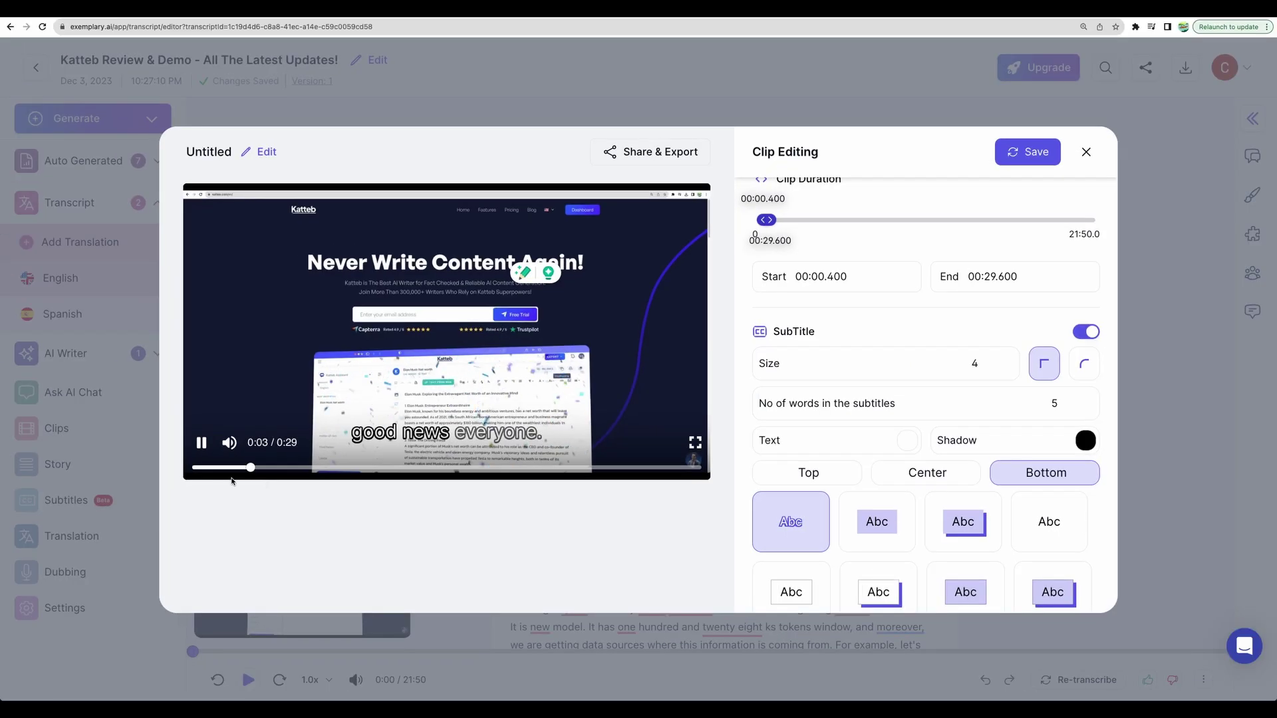
click(231, 478)
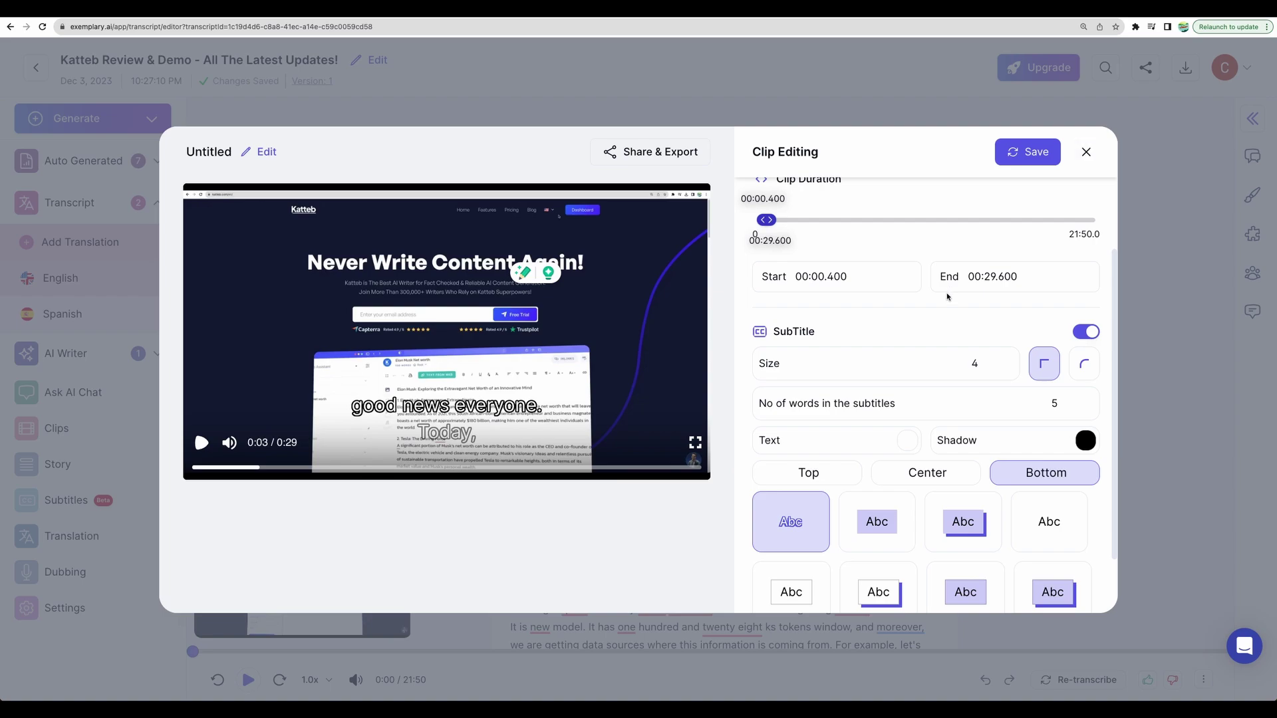
scroll(949, 299, down, 2)
click(80, 464)
click(80, 464)
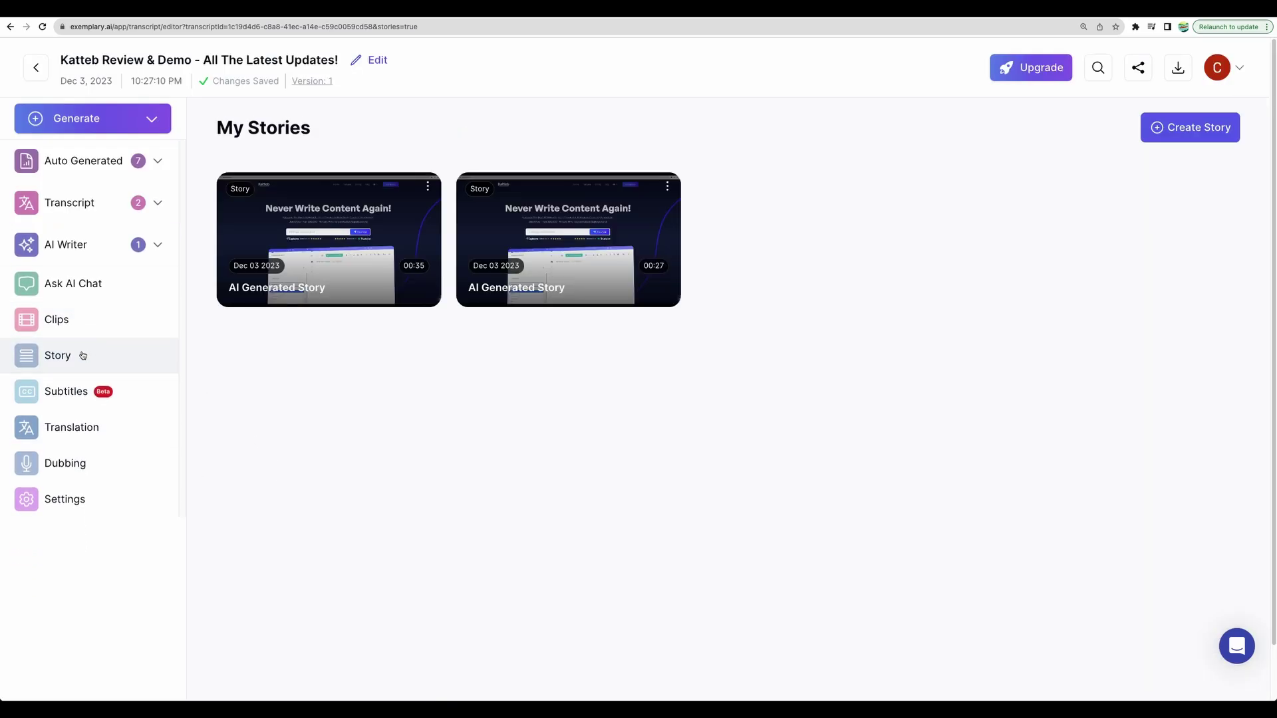
click(374, 245)
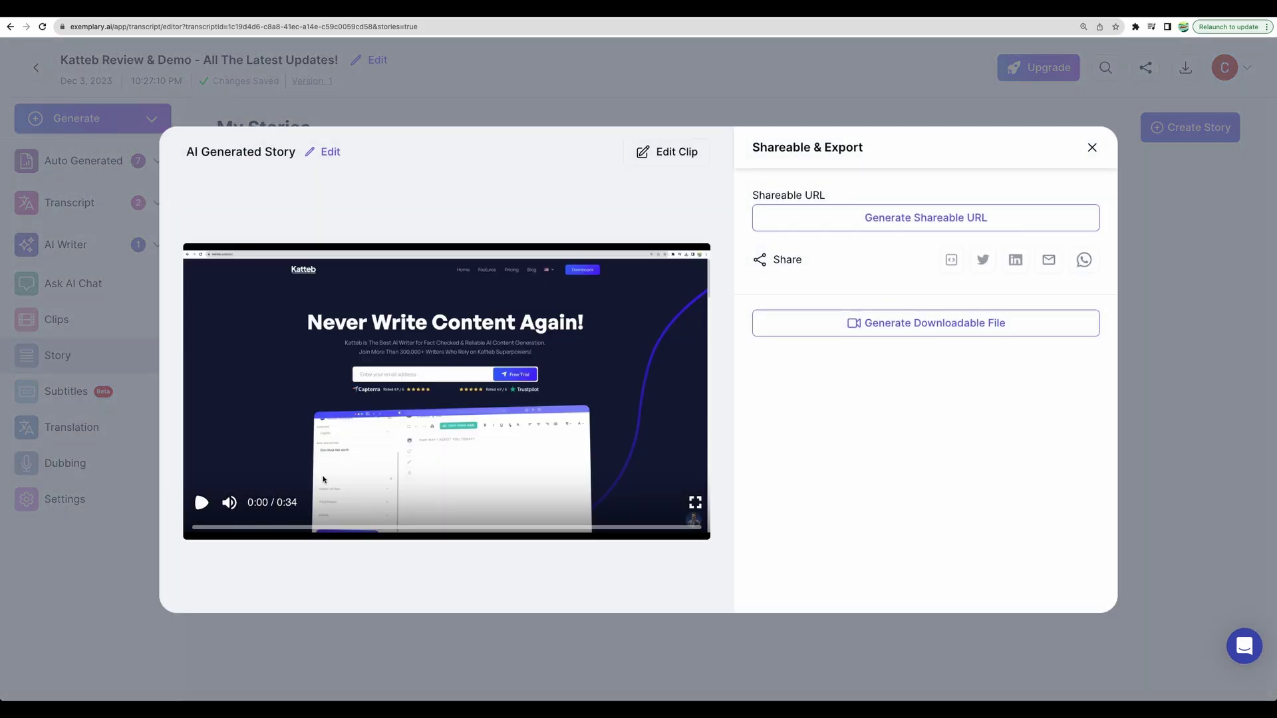
drag(239, 527, 525, 521)
click(1092, 147)
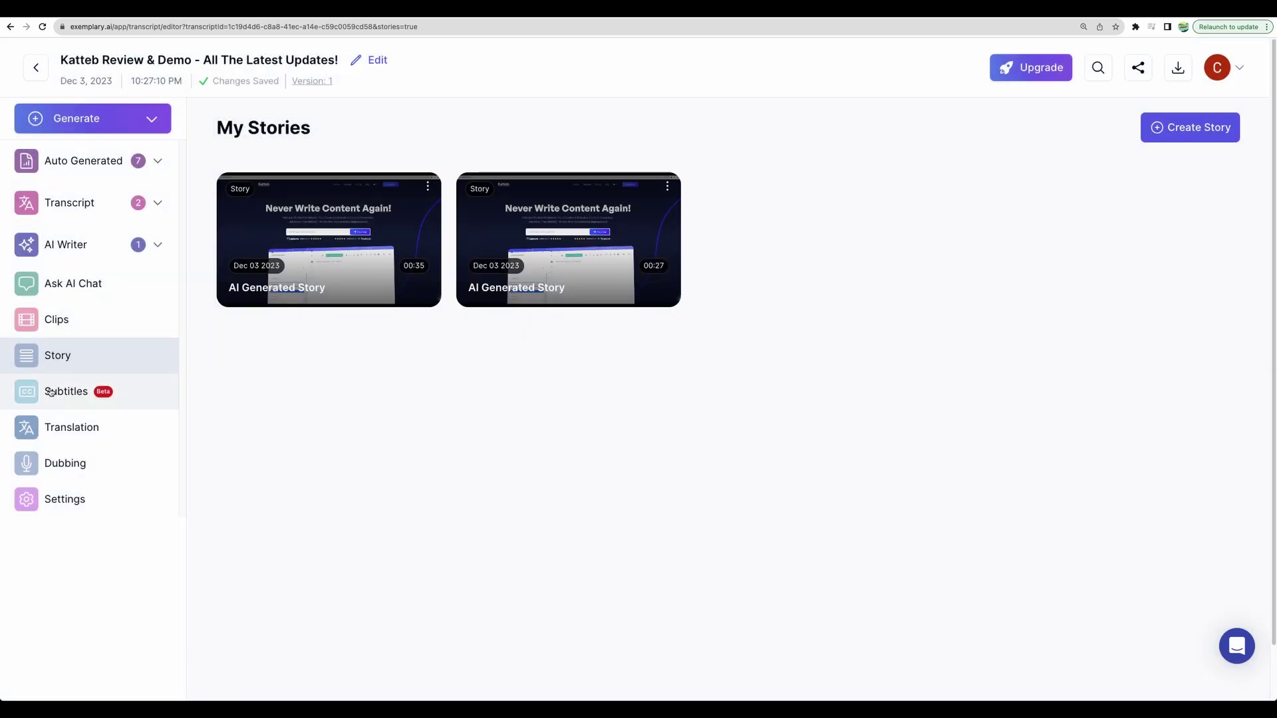
click(169, 395)
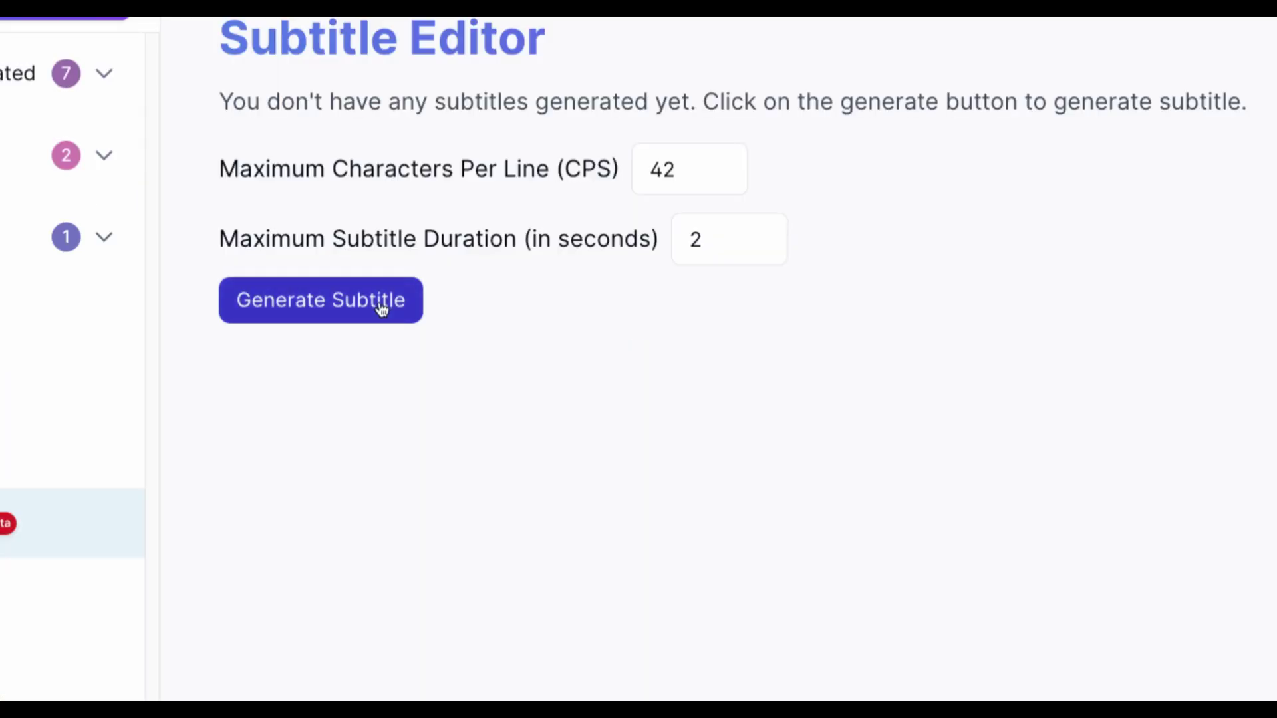
Generate subtitles, preview the second subtitle, and shorten the first subtitle's timeline block.
click(377, 301)
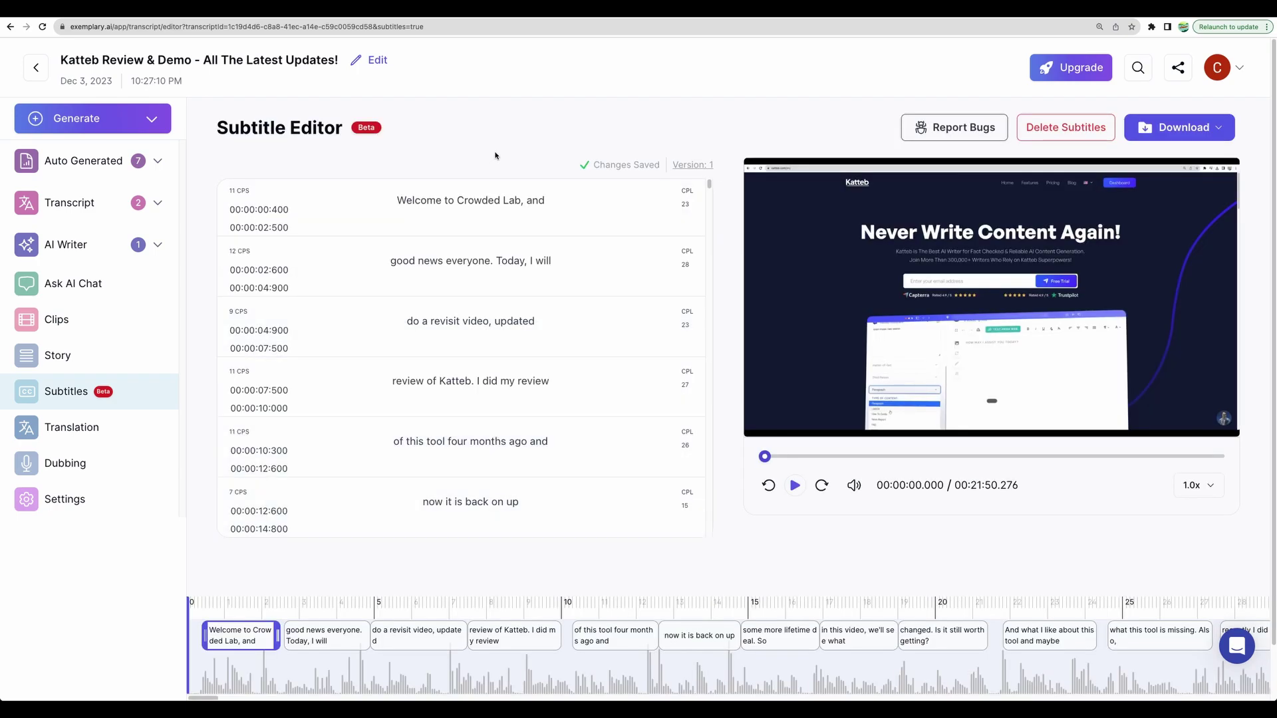
click(275, 275)
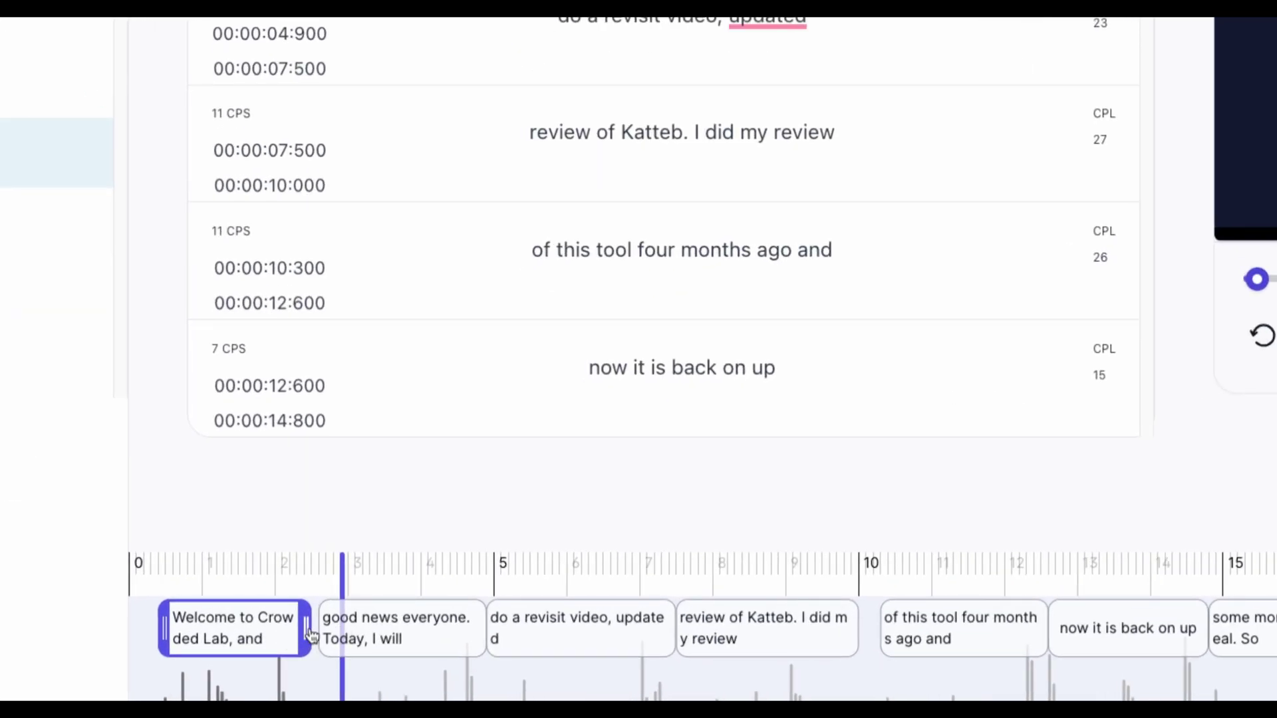
drag(306, 630, 292, 628)
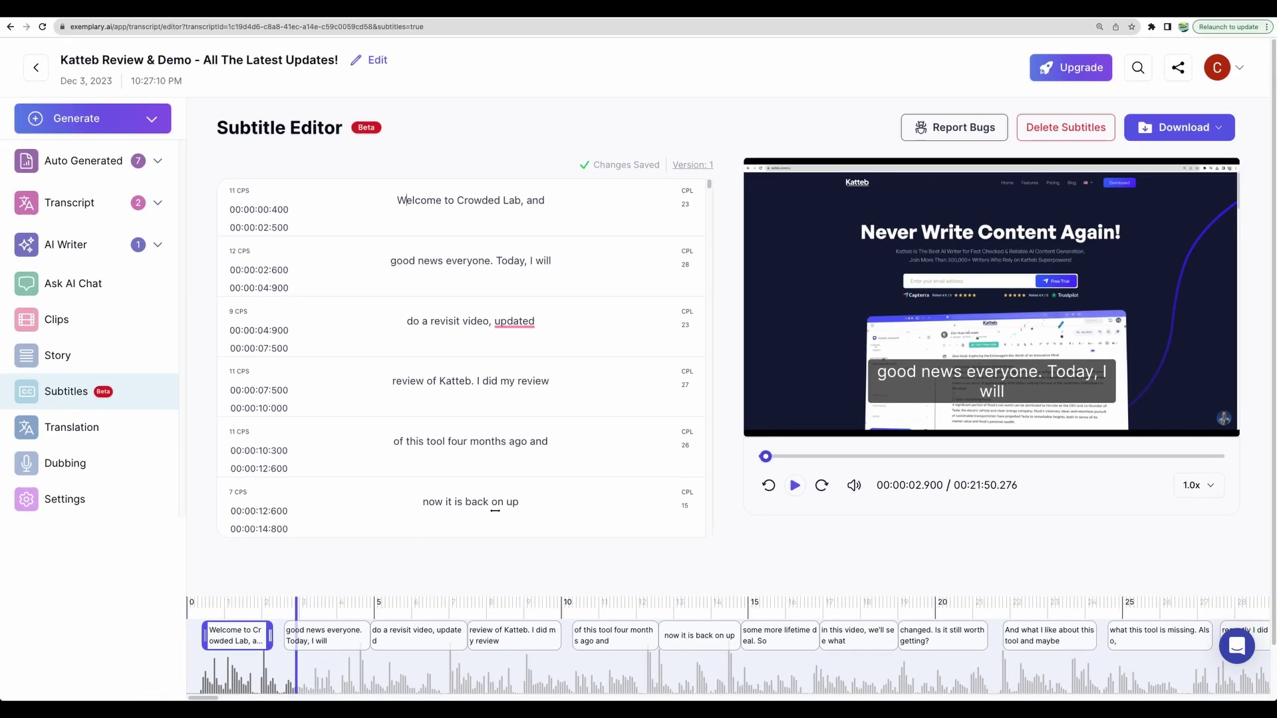
click(1191, 128)
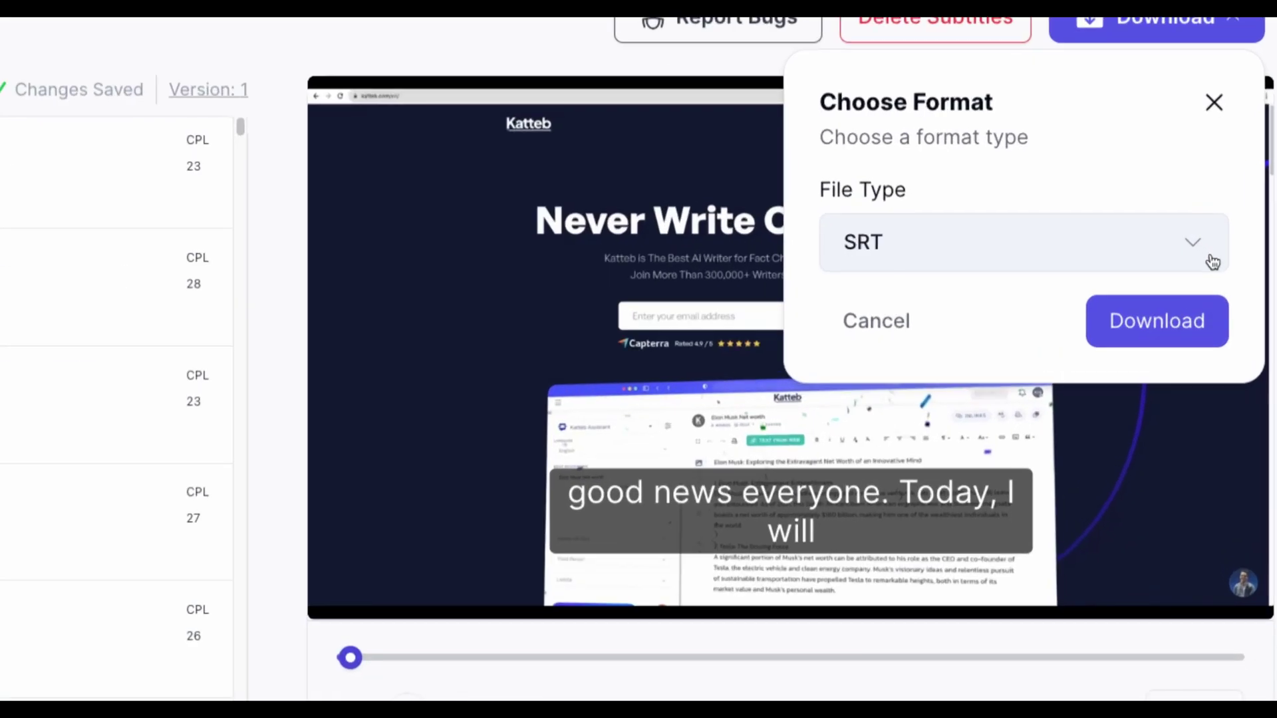
click(1199, 241)
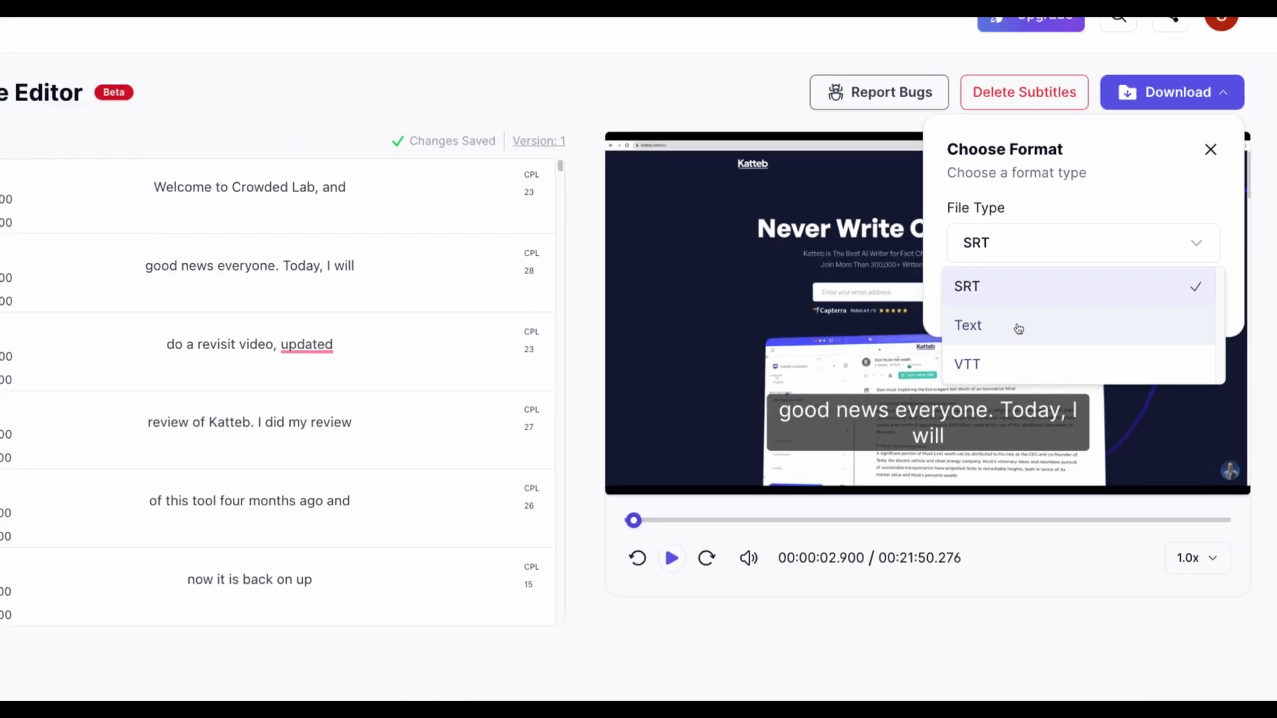
click(926, 373)
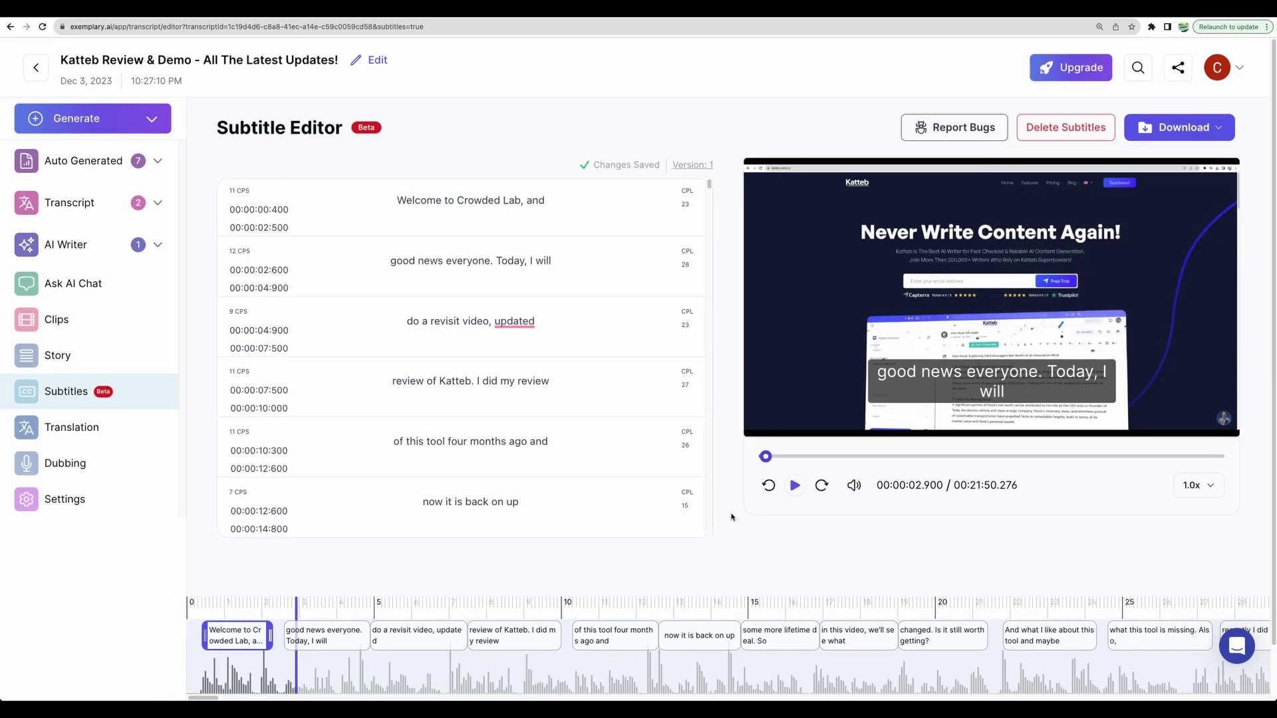
scroll(727, 519, down, 2)
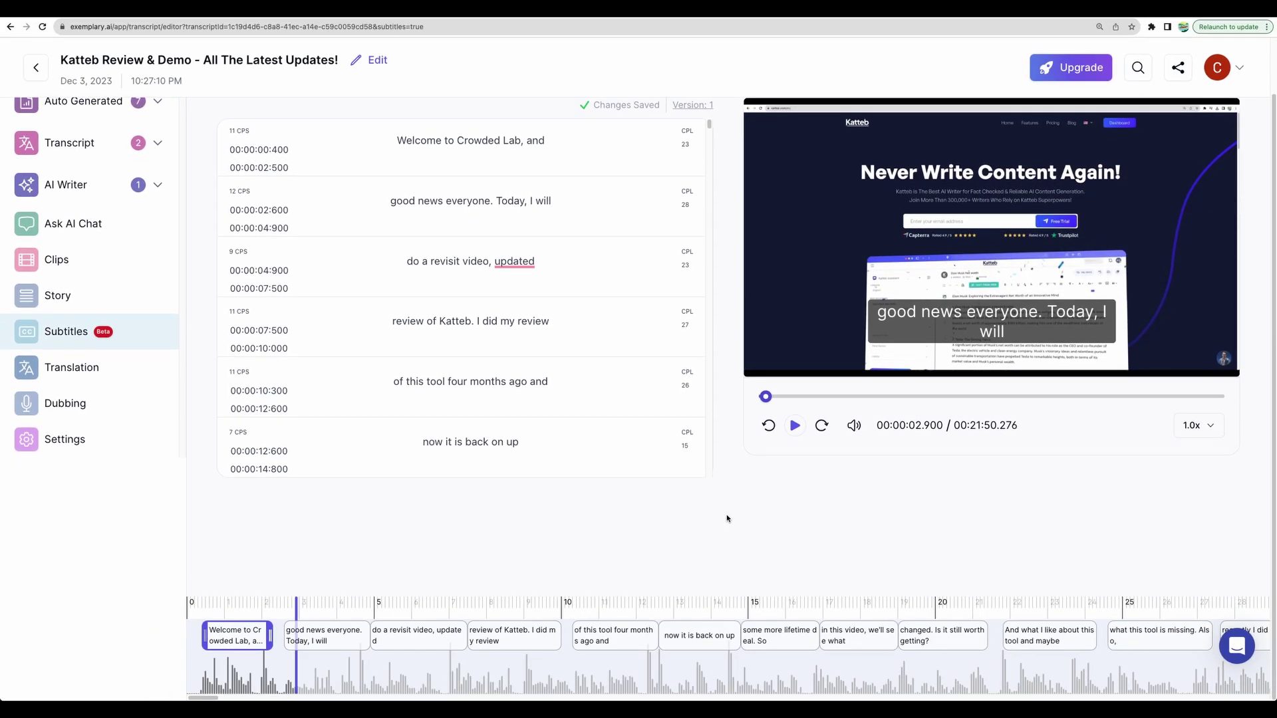
scroll(727, 517, up, 2)
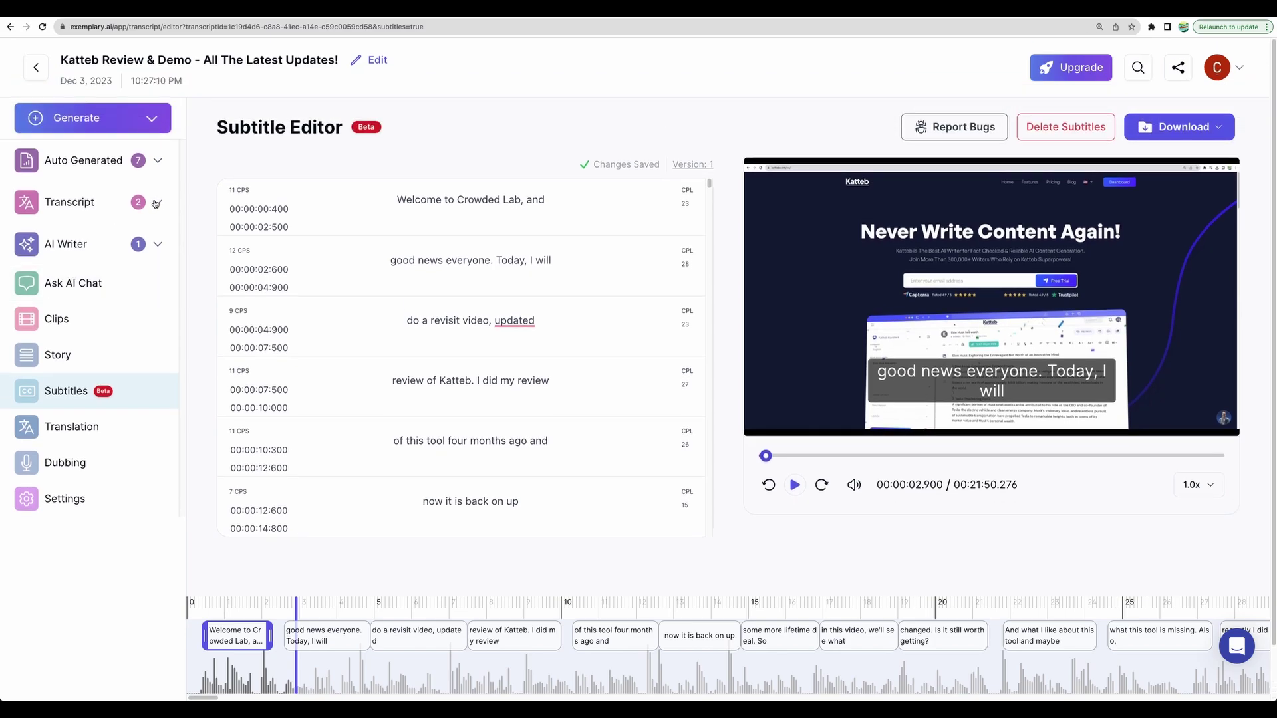
click(157, 203)
click(98, 313)
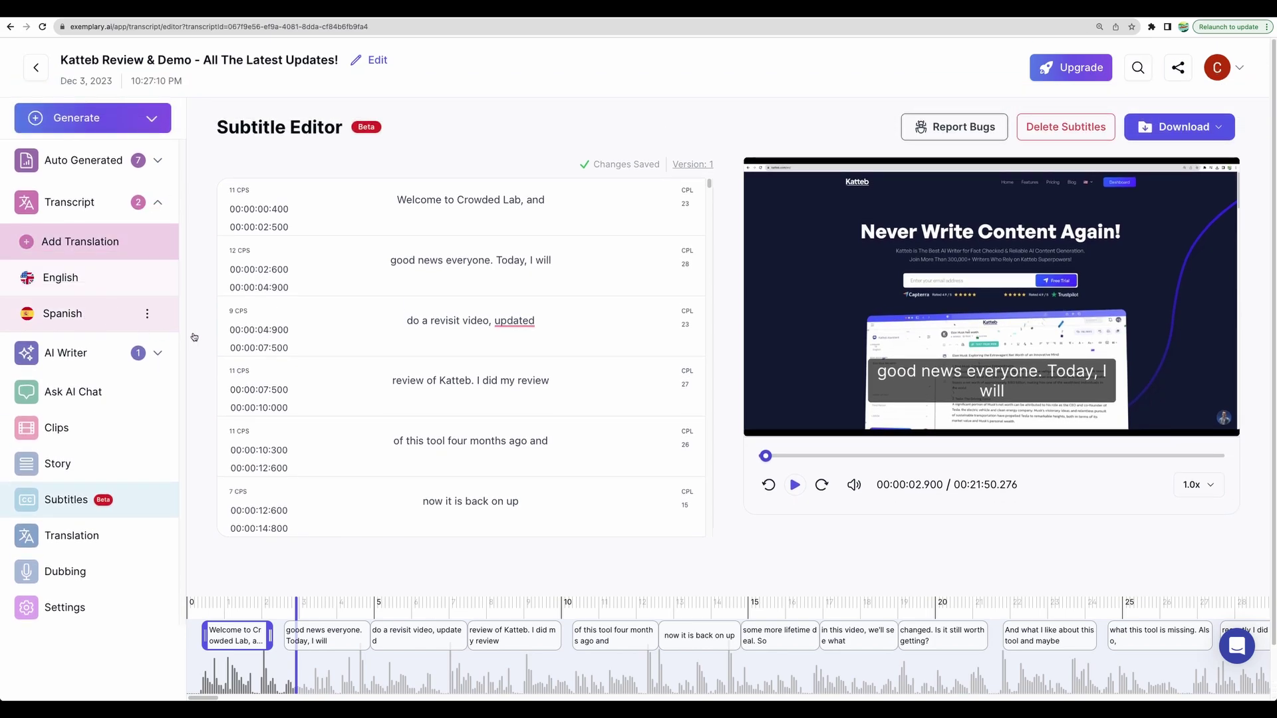
click(60, 498)
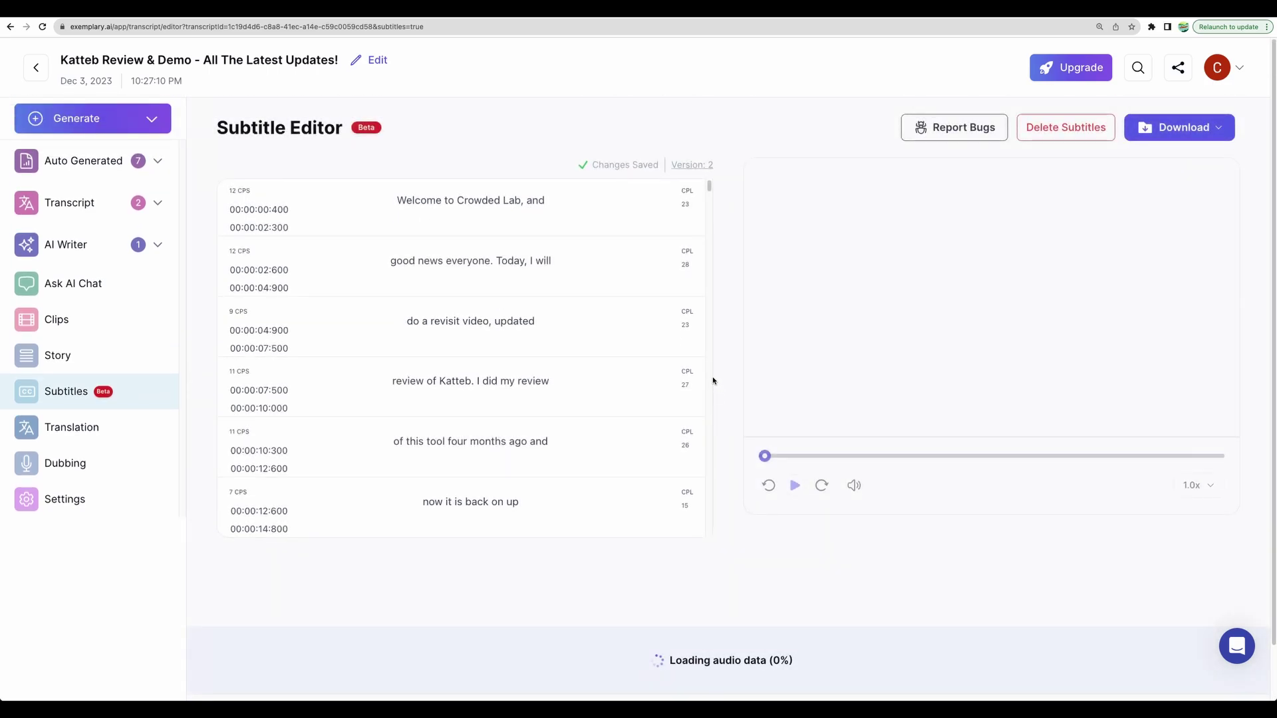
Translate the video into Spanish via a 'spani' search, then open both Spanish transcripts.
click(65, 436)
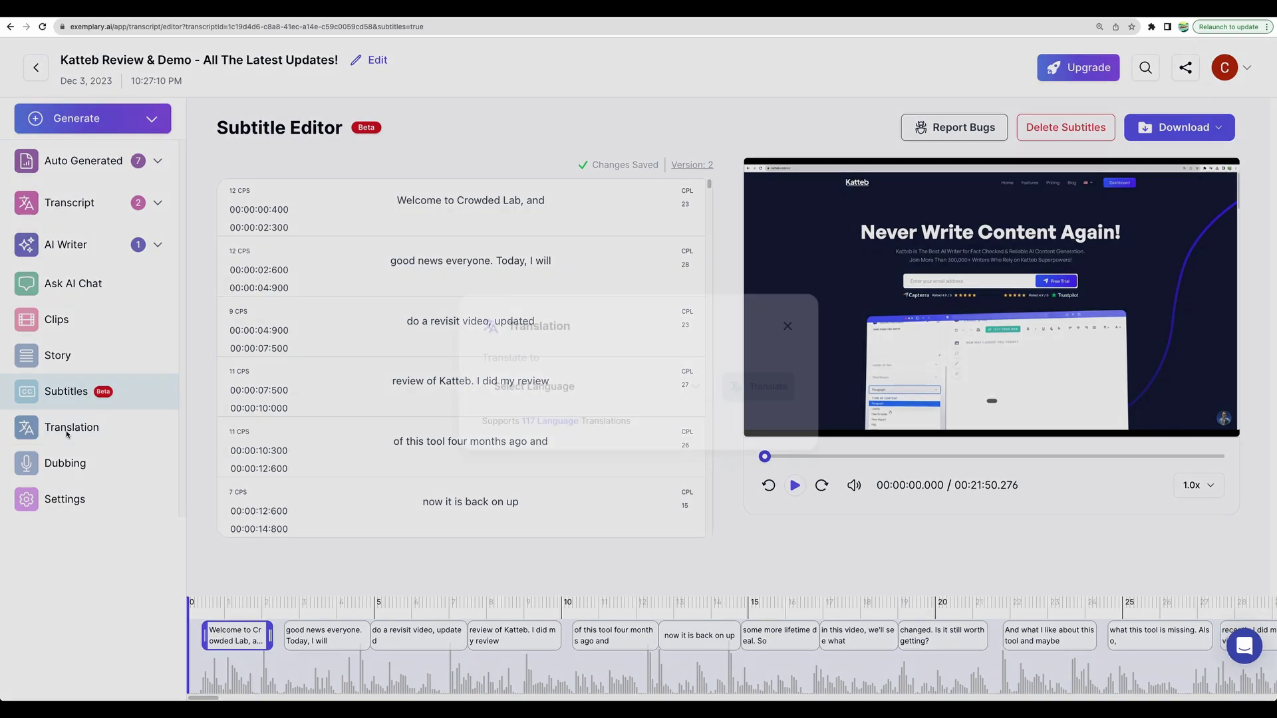
click(625, 389)
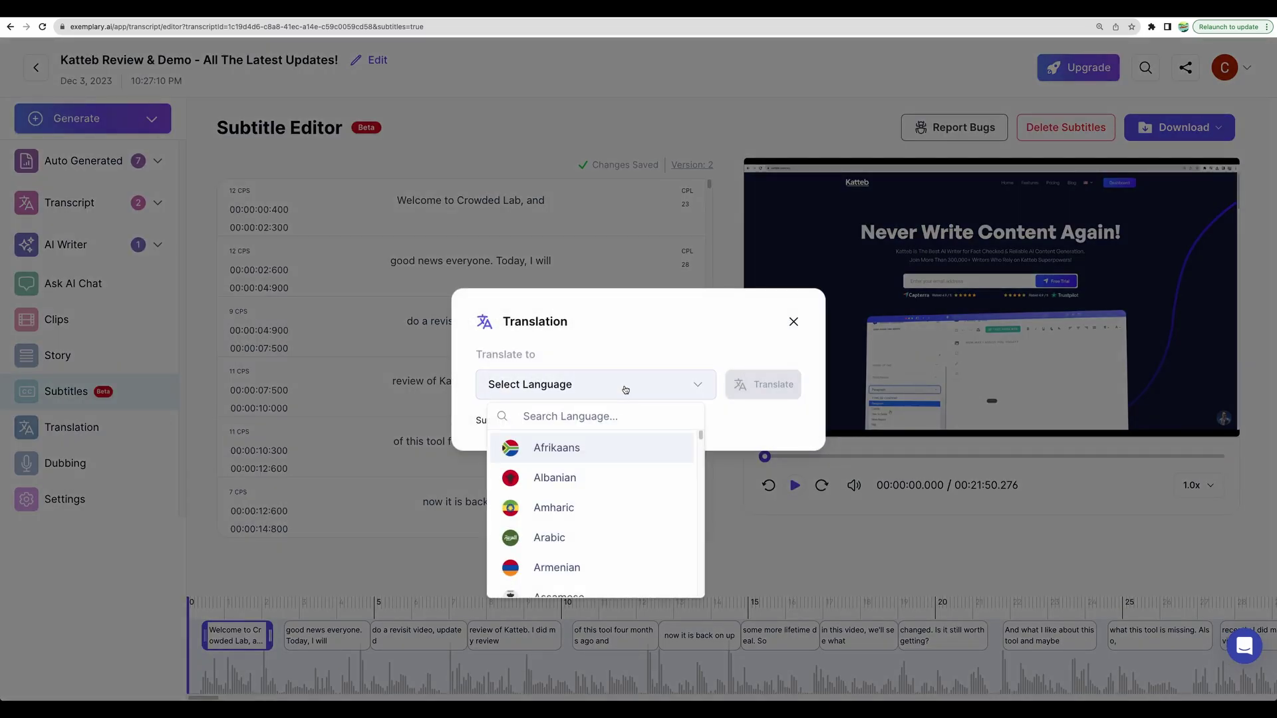
text(spani)
click(596, 452)
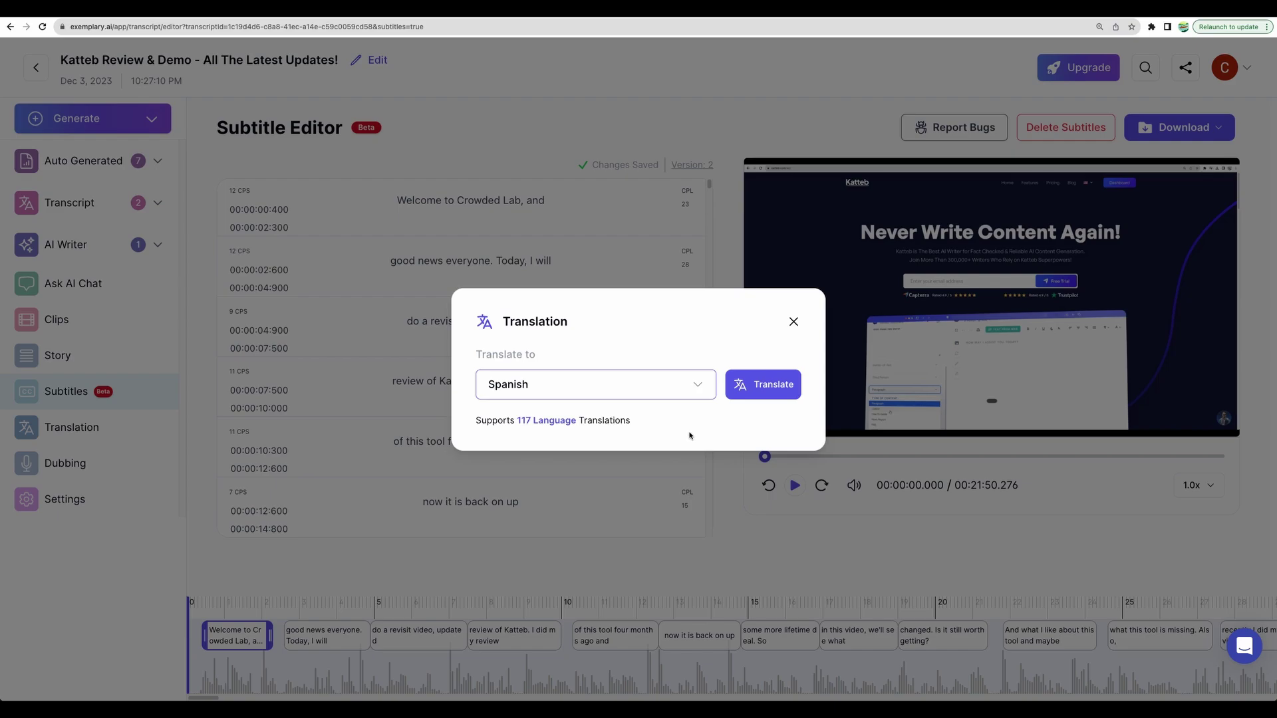
click(770, 389)
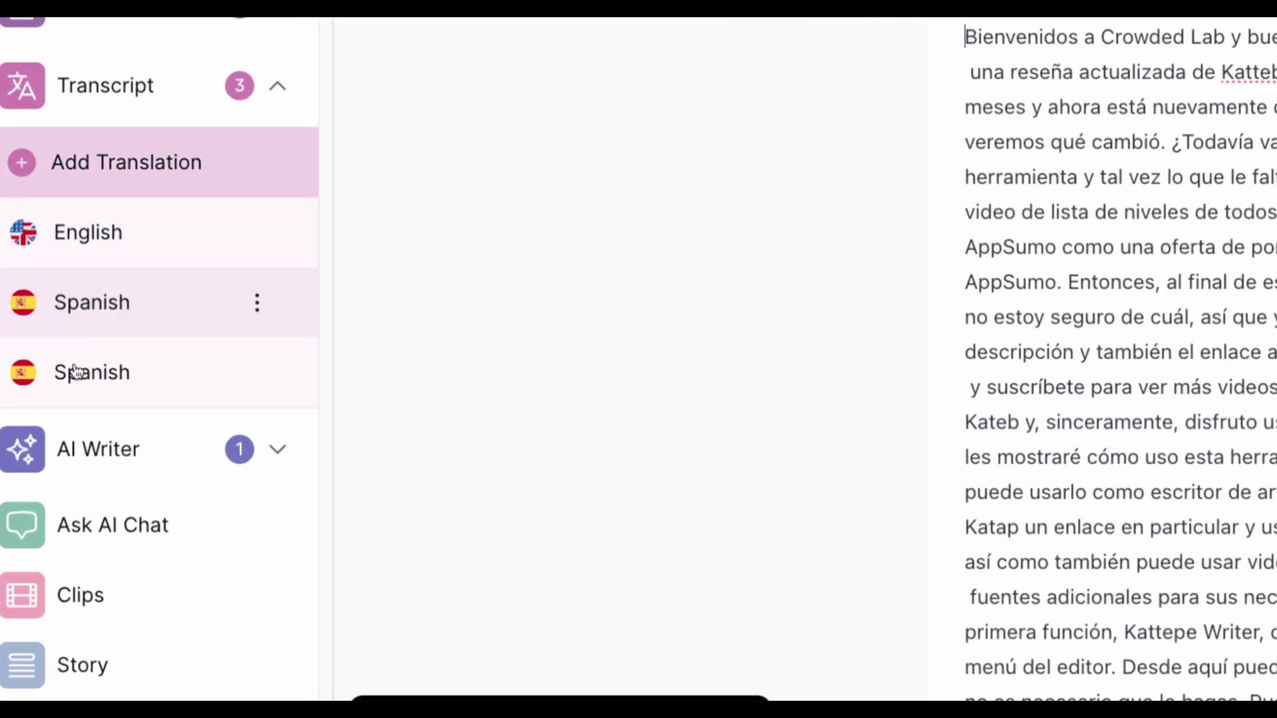
click(74, 372)
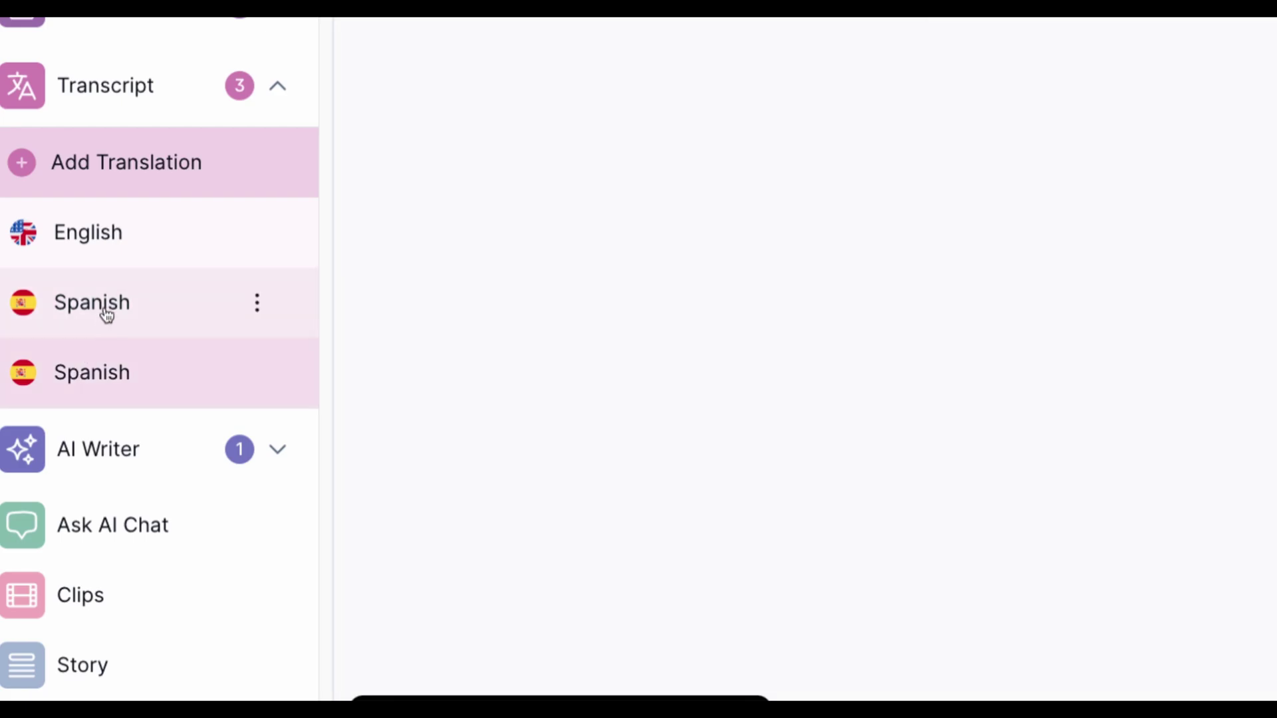
click(106, 315)
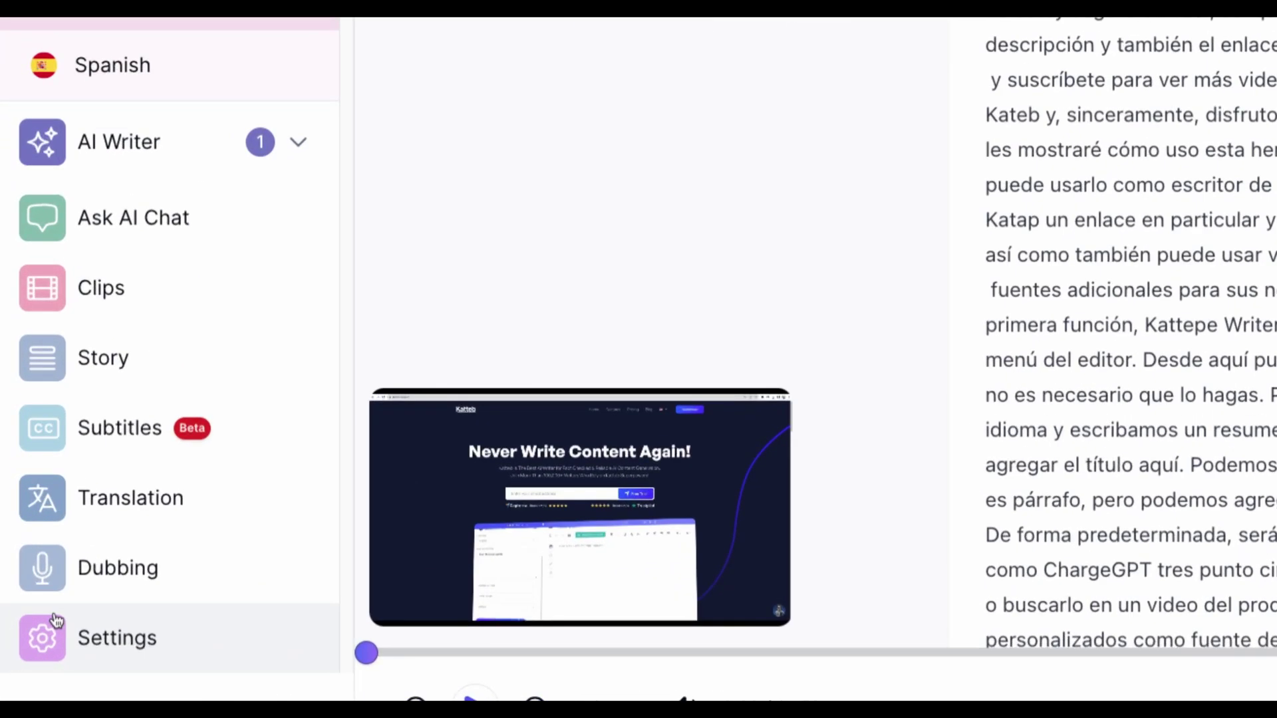
scroll(106, 579, down, 3)
Open the Dubbing page and highlight its 'Dubbing Feature Coming Soon!' notice.
click(143, 318)
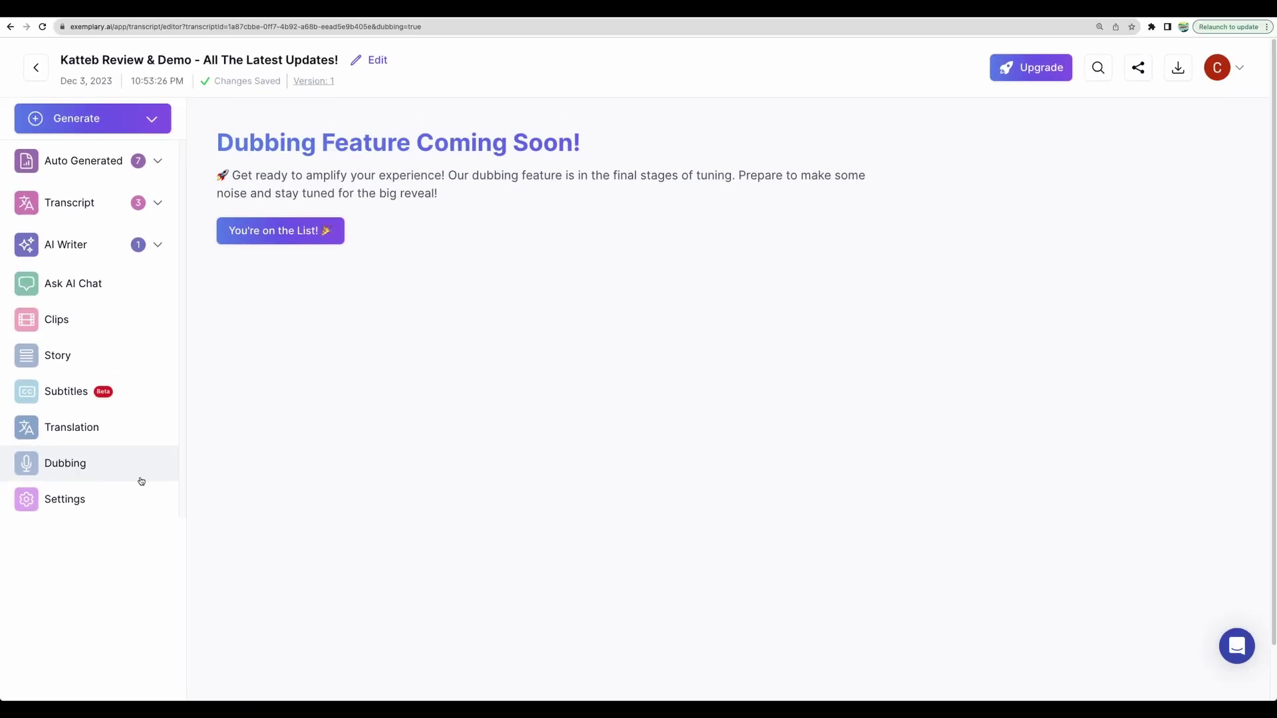
drag(216, 135, 457, 270)
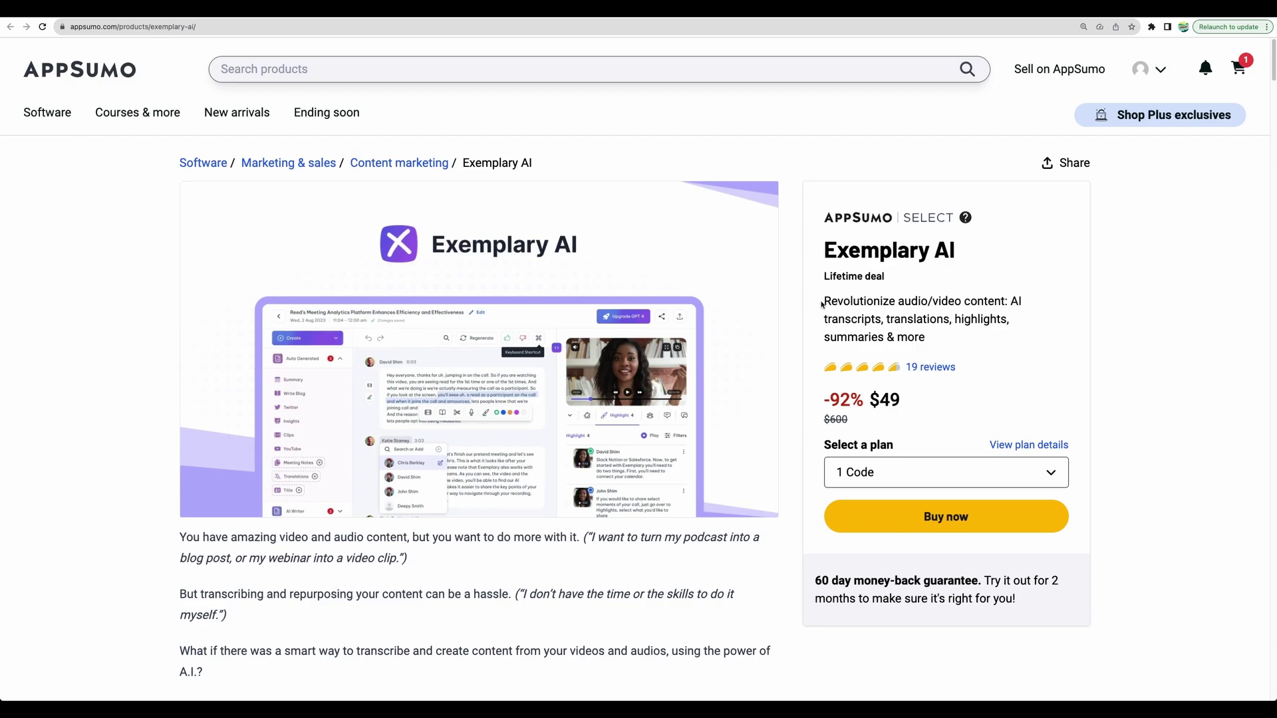
scroll(822, 304, down, 2)
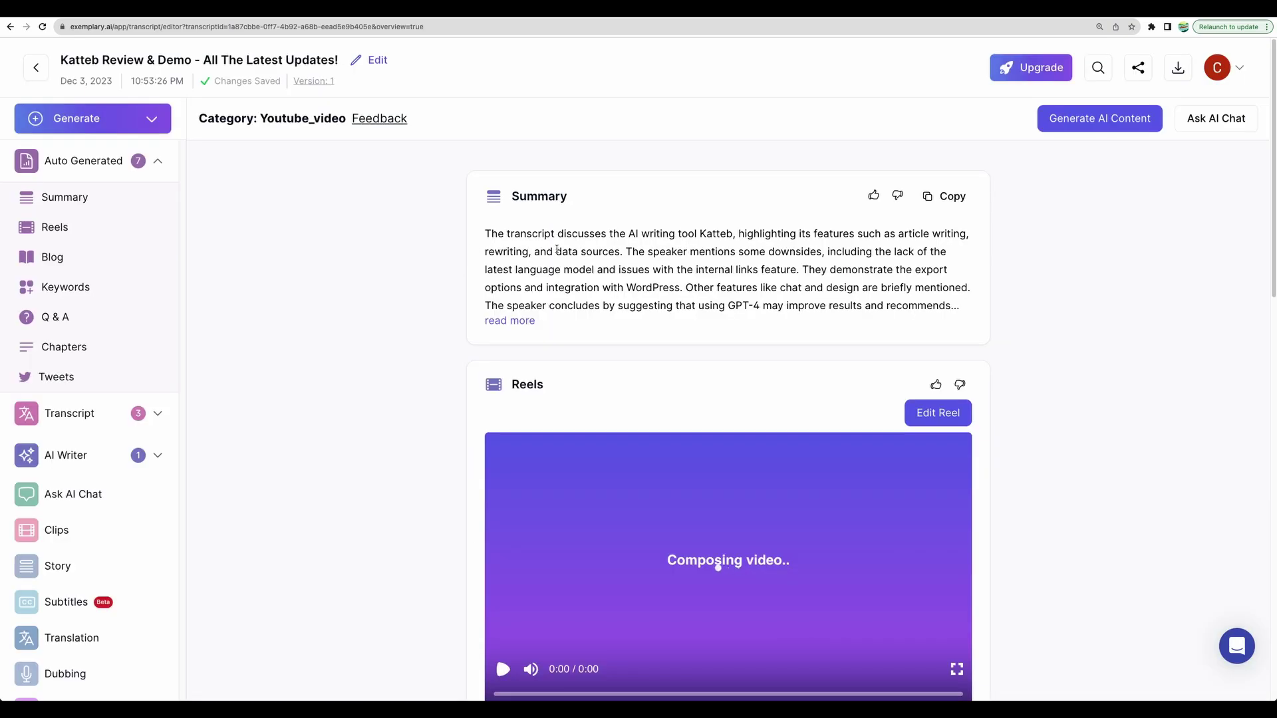
Expand the full Keywords list on the project overview.
drag(494, 234, 648, 272)
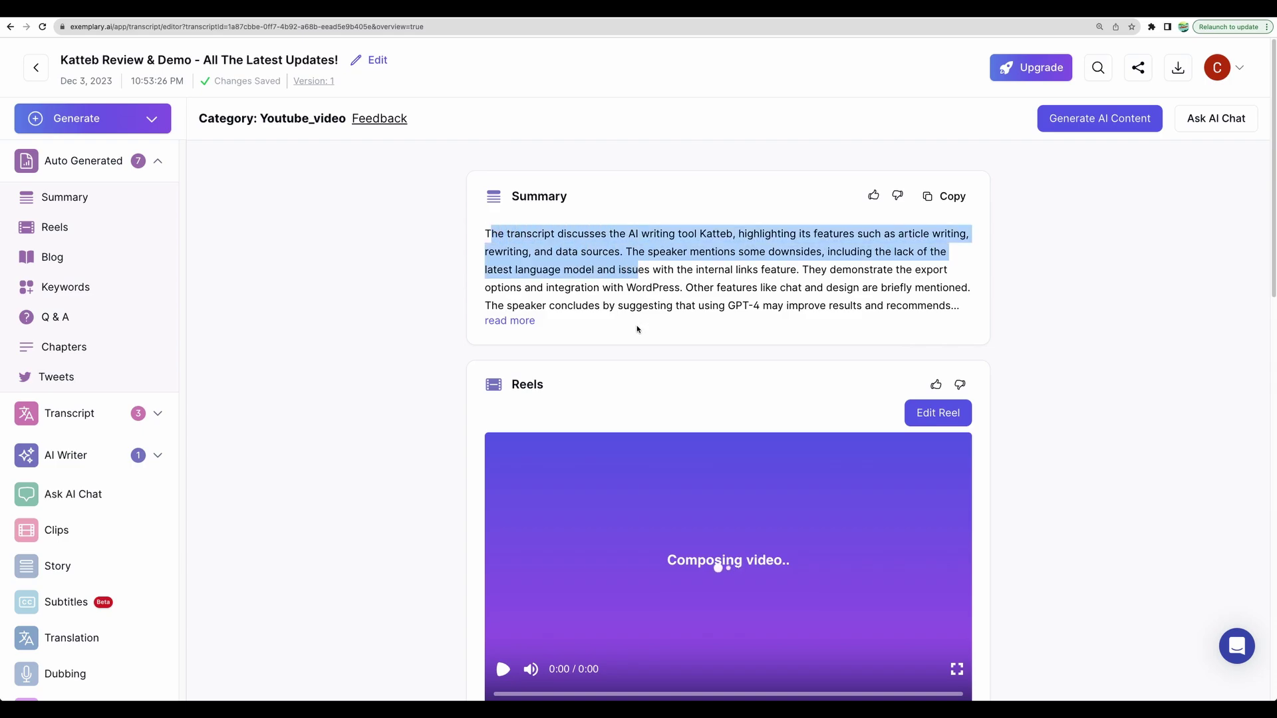
scroll(539, 236, down, 8)
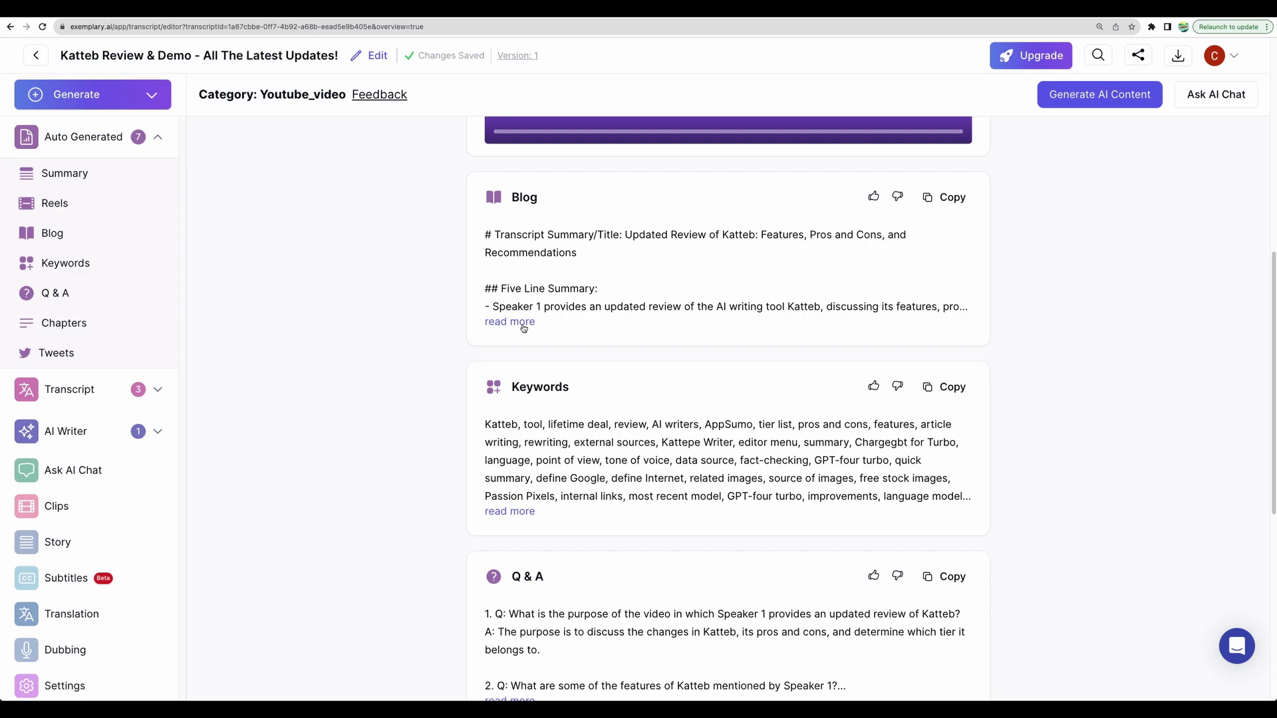
click(525, 513)
scroll(667, 434, down, 3)
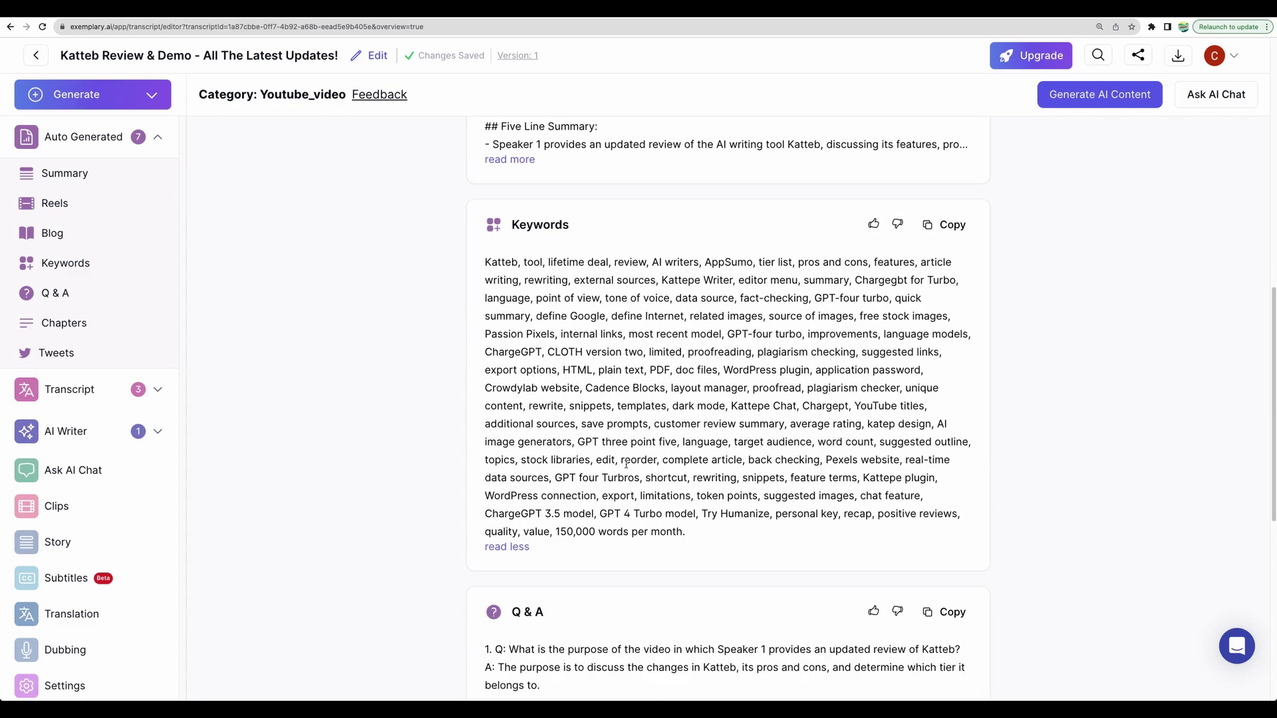
scroll(667, 434, down, 1)
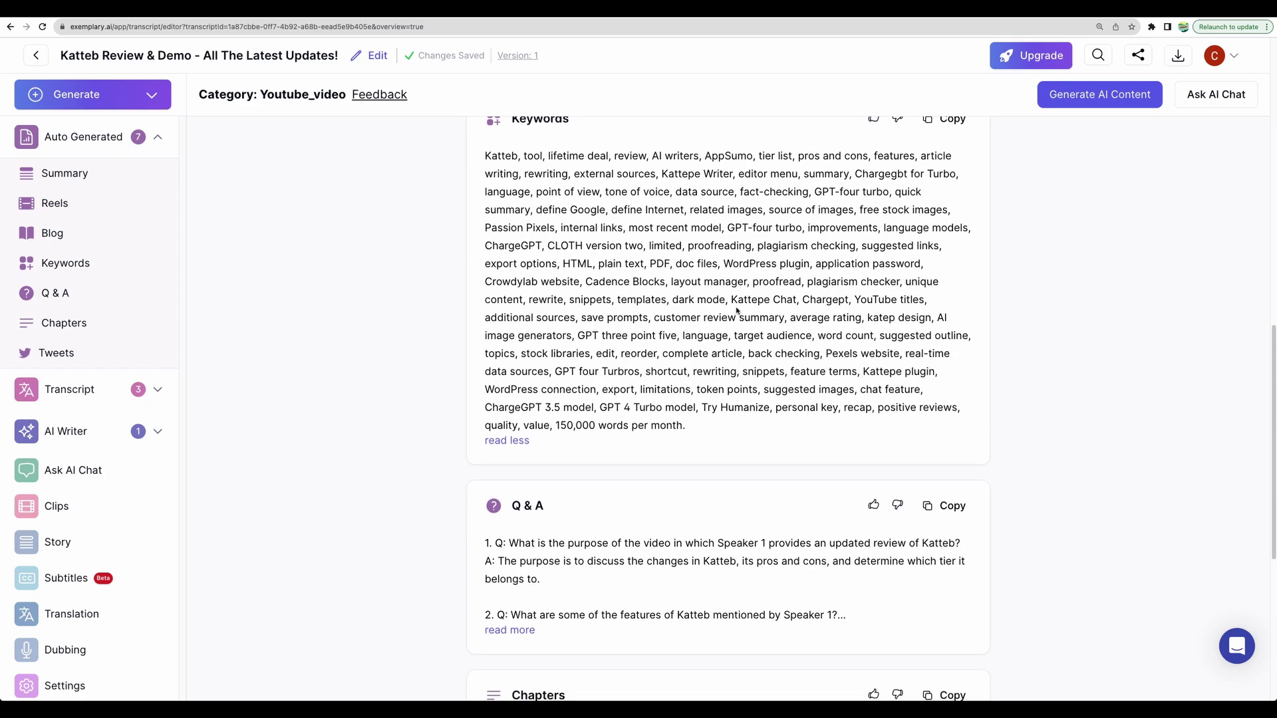
Scroll through the chapters and tweets, then open the first Spanish transcript.
double_click(496, 186)
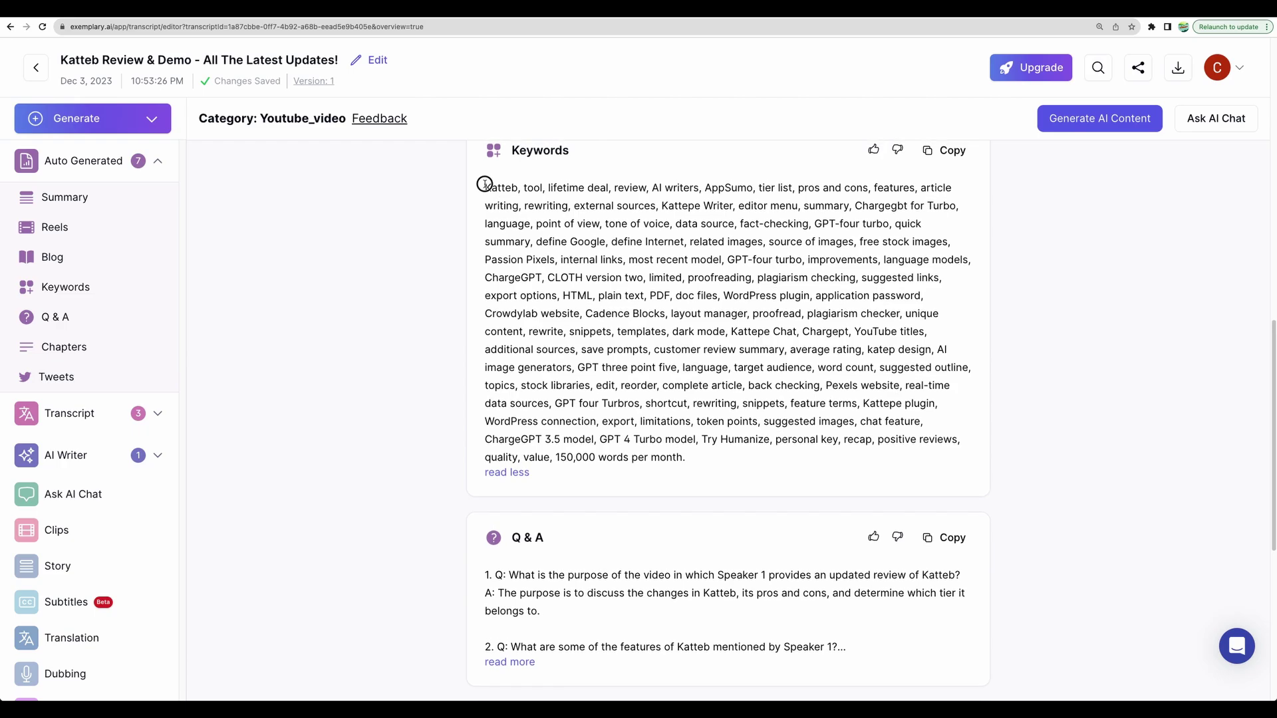
scroll(588, 295, down, 10)
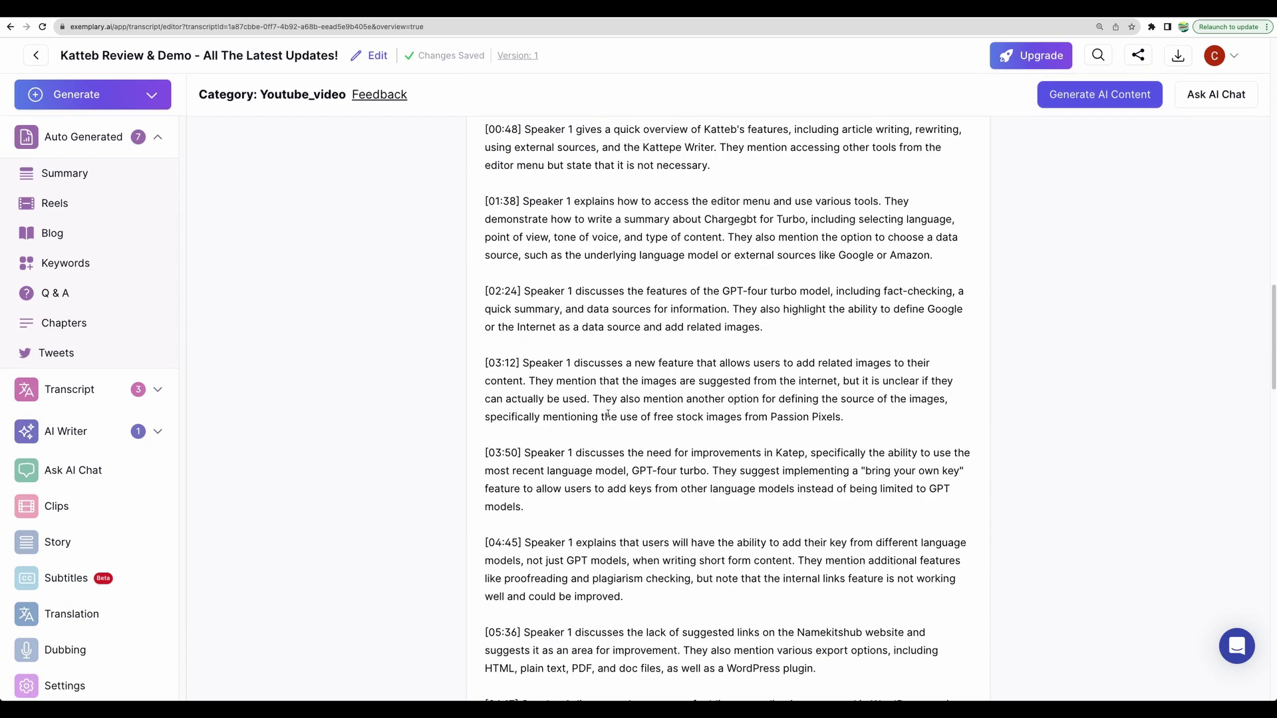
scroll(608, 414, down, 6)
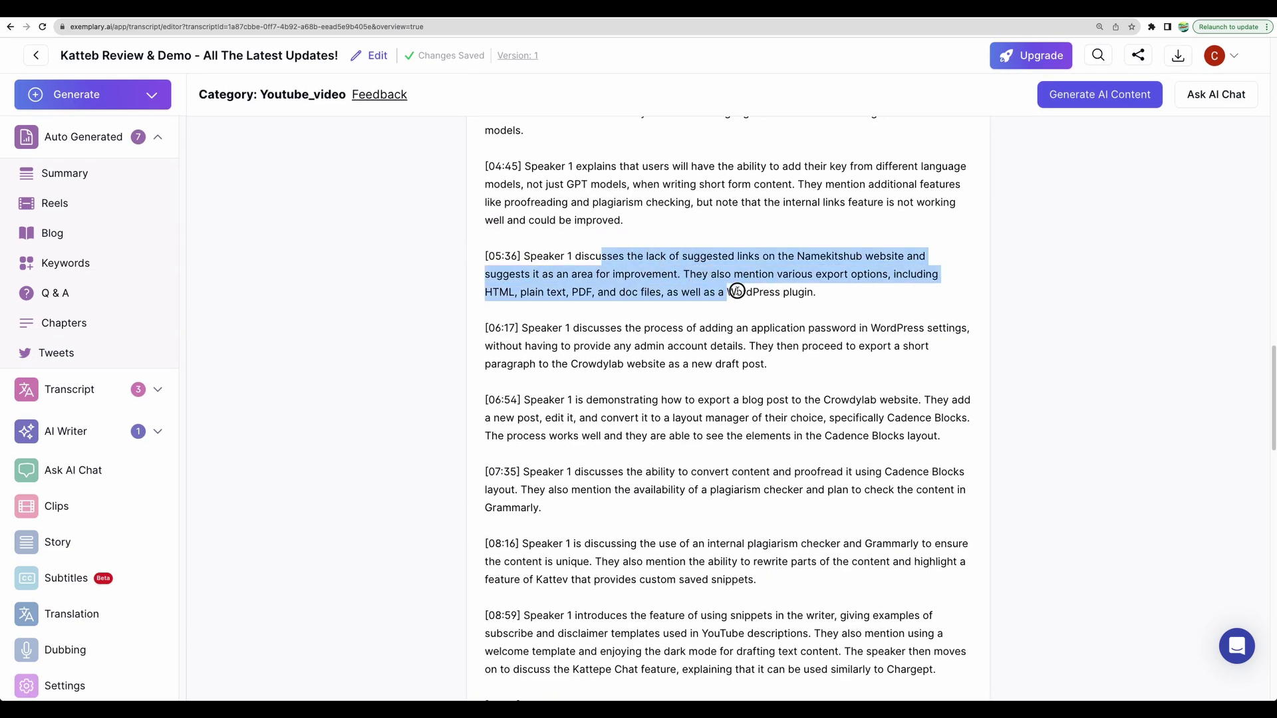
scroll(698, 413, down, 15)
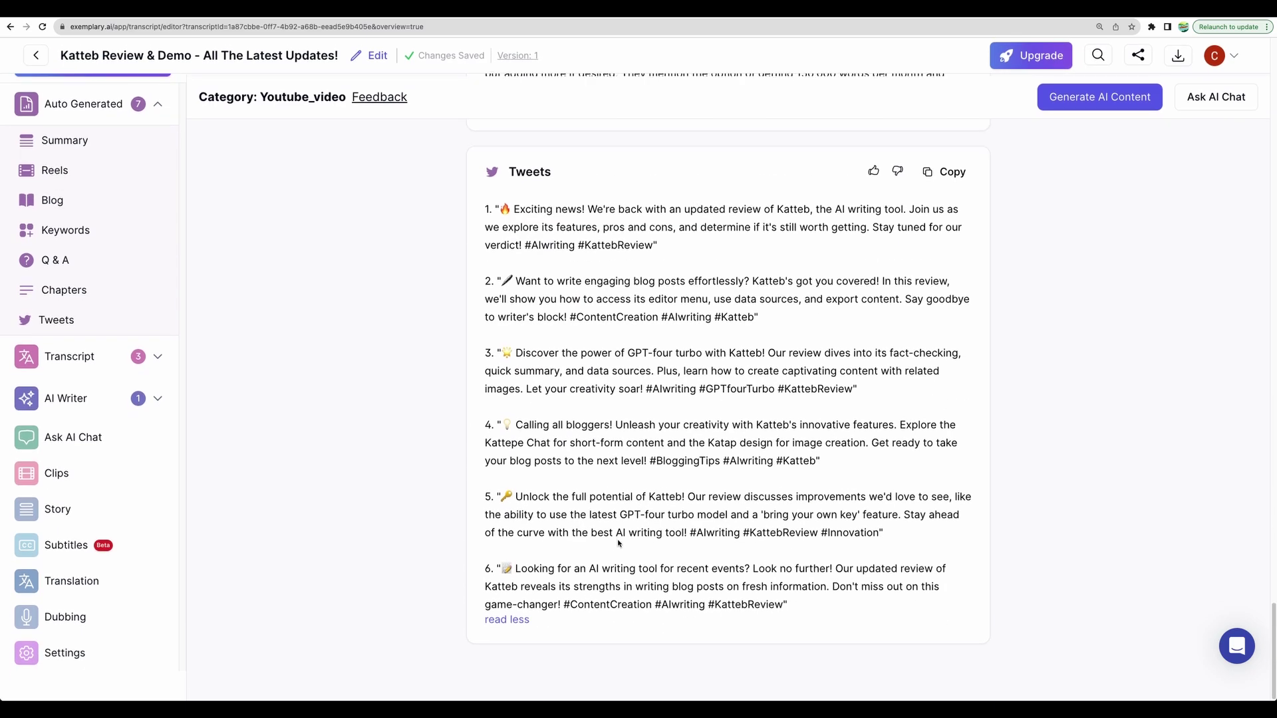
click(69, 389)
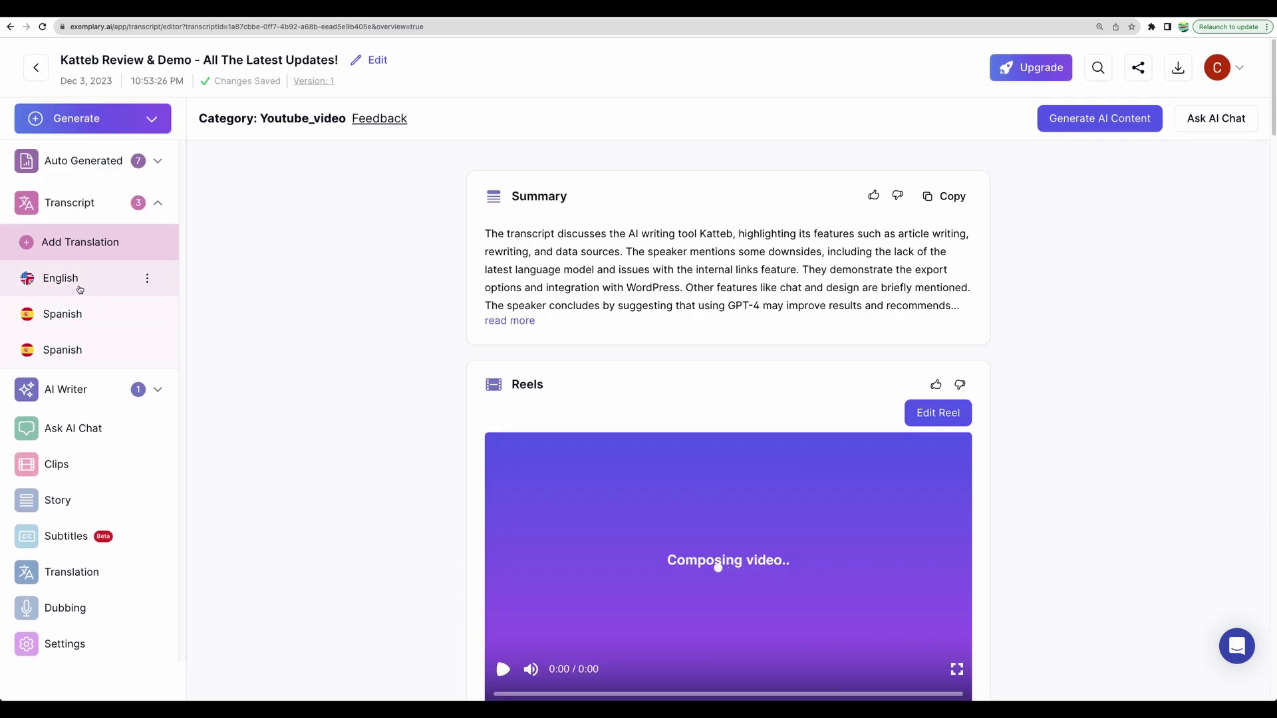
click(72, 316)
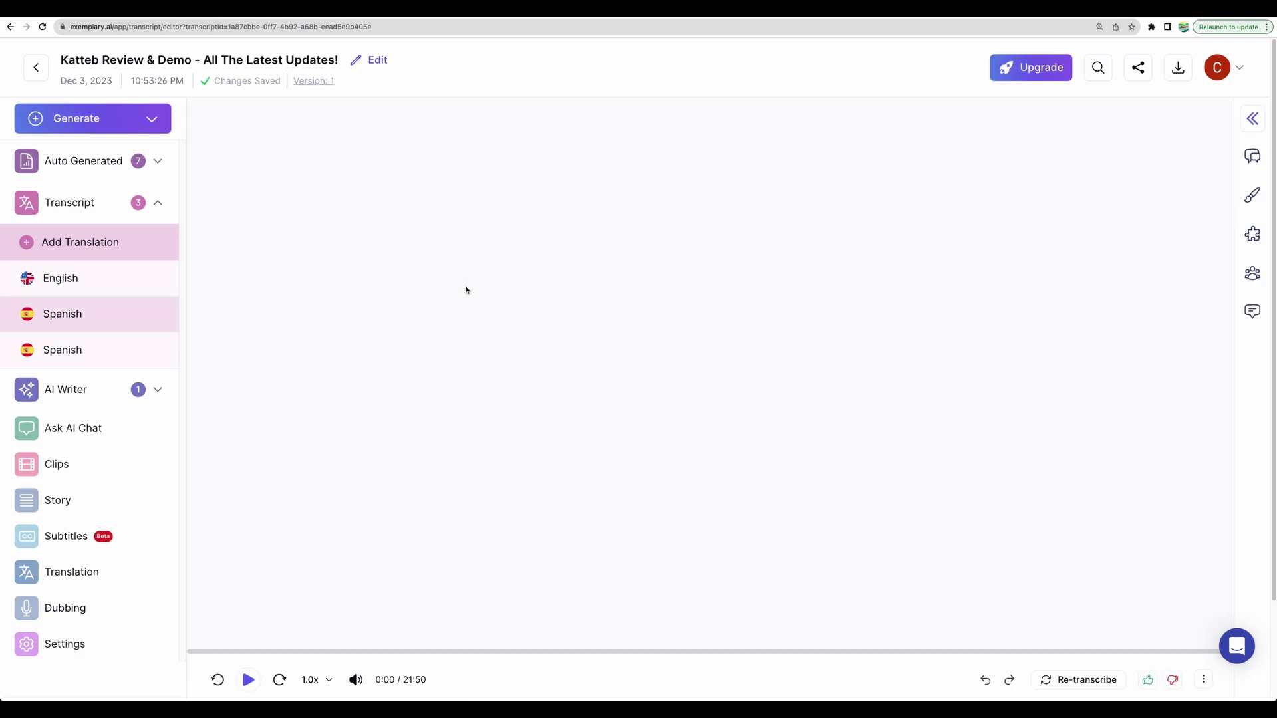
Skim the $49 Exemplary AI deal page and highlight its short product description.
scroll(627, 370, down, 10)
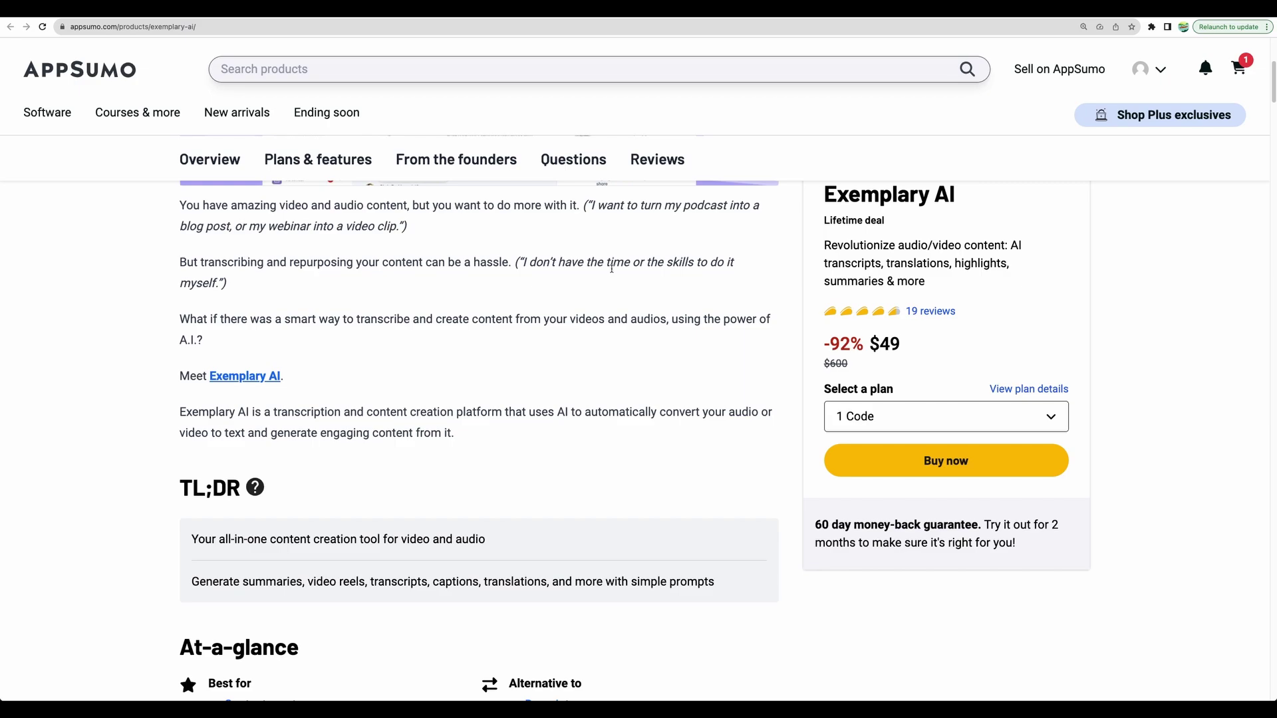
scroll(612, 268, up, 5)
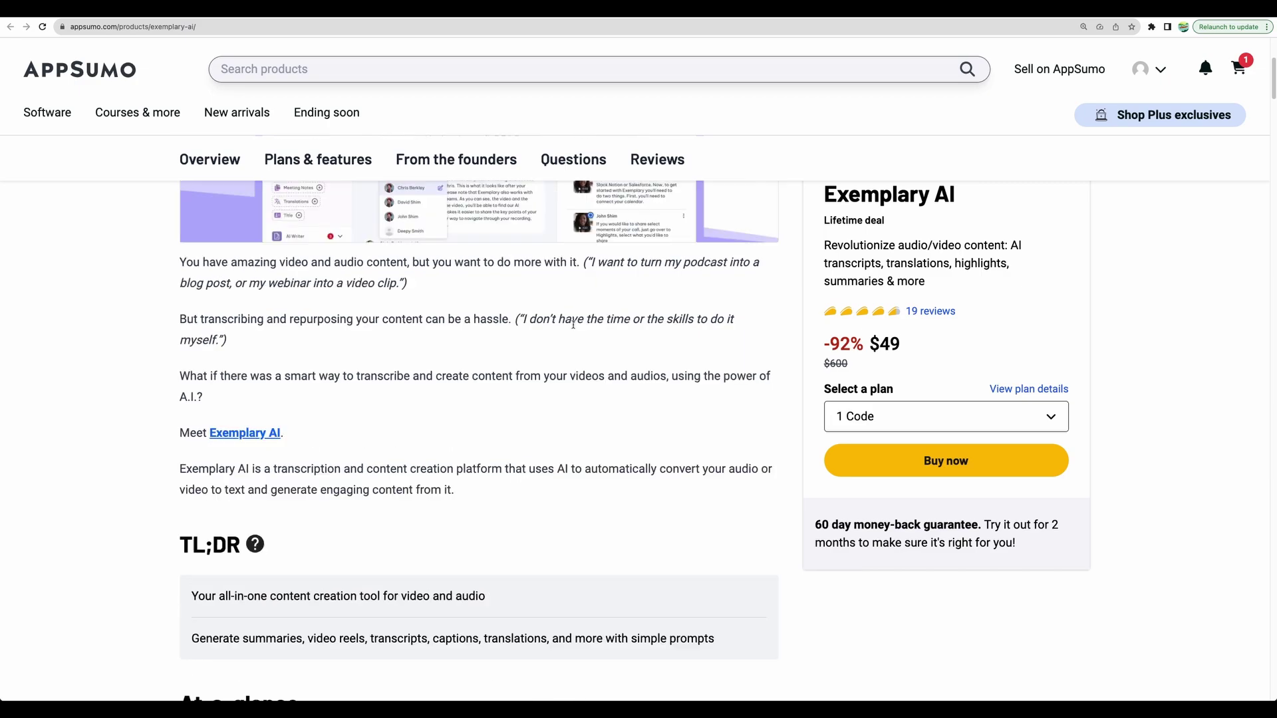
drag(820, 297, 946, 339)
click(945, 345)
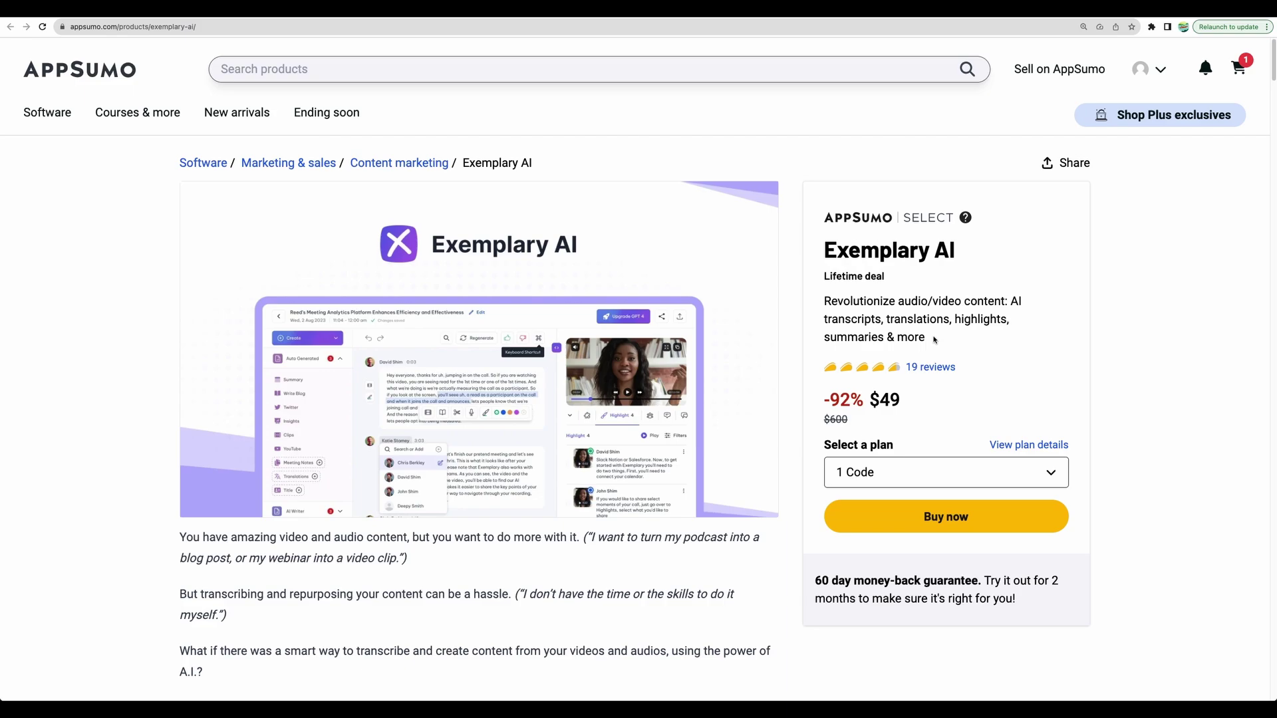
Read the description, highlighting 'Meet Exemplary AI' and the transcription-hassle paragraph, then return to top.
scroll(518, 476, down, 5)
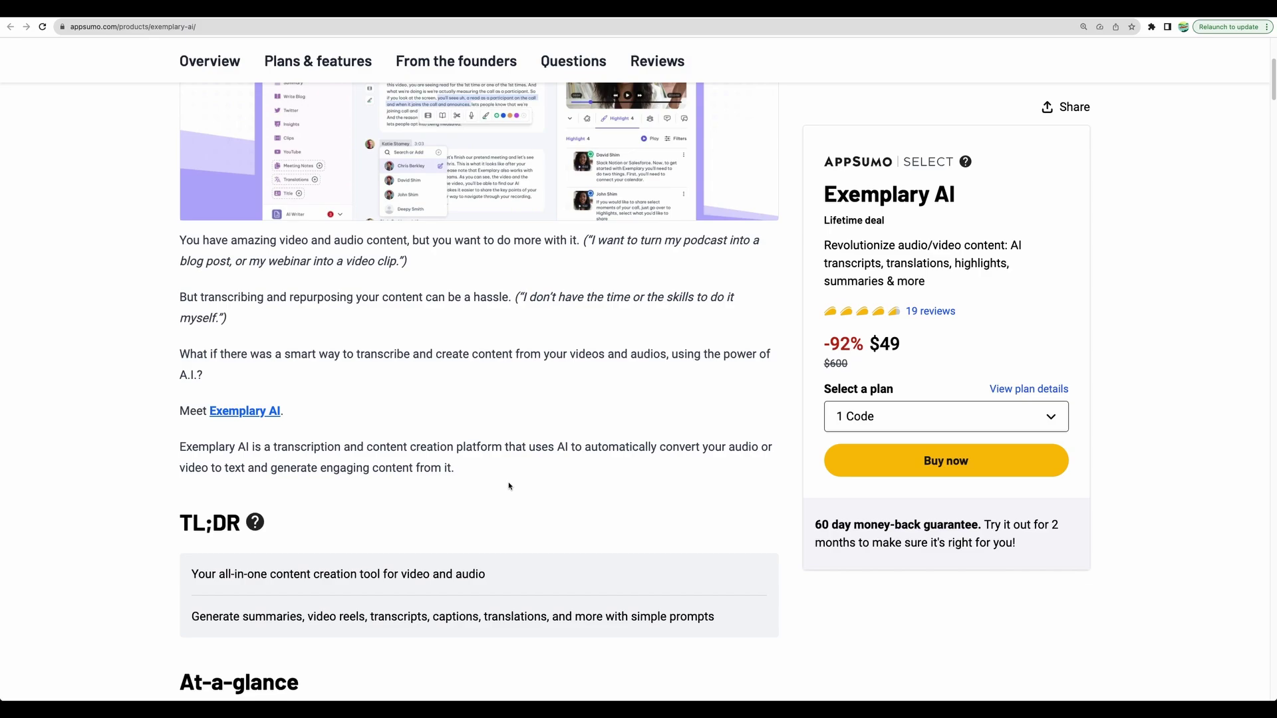
click(166, 377)
click(309, 415)
drag(309, 414, 203, 416)
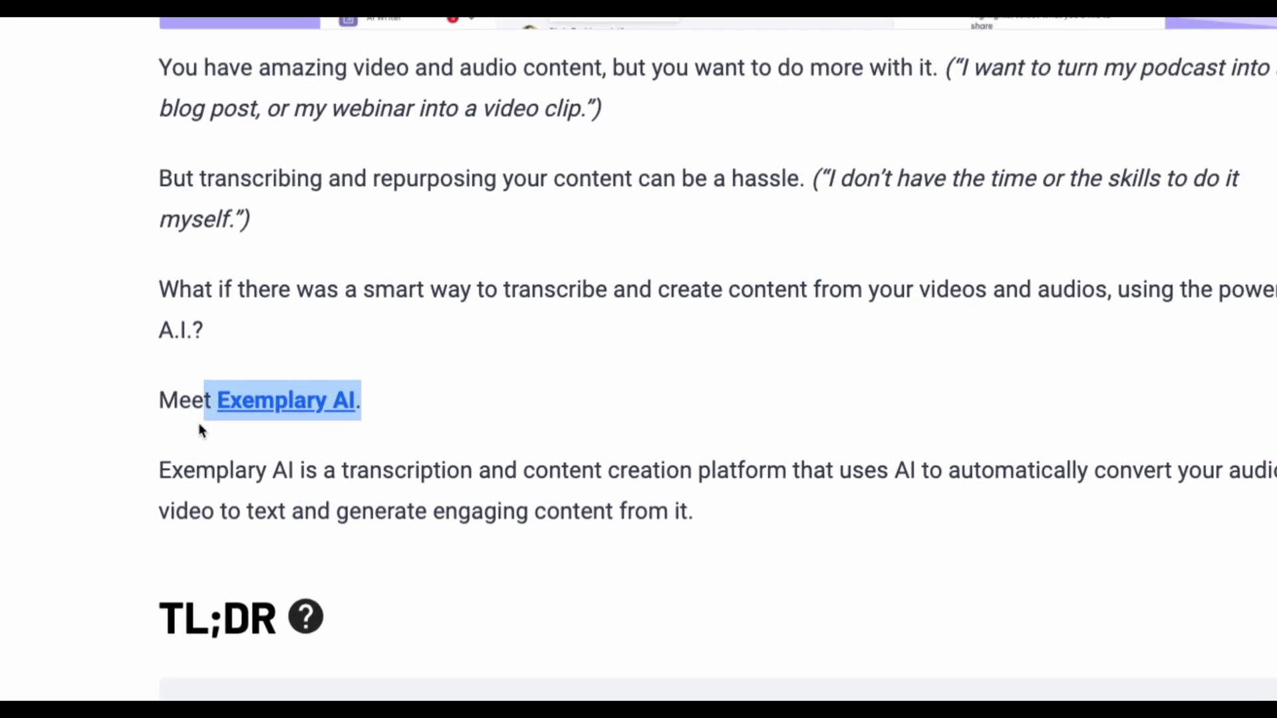
drag(162, 402, 373, 414)
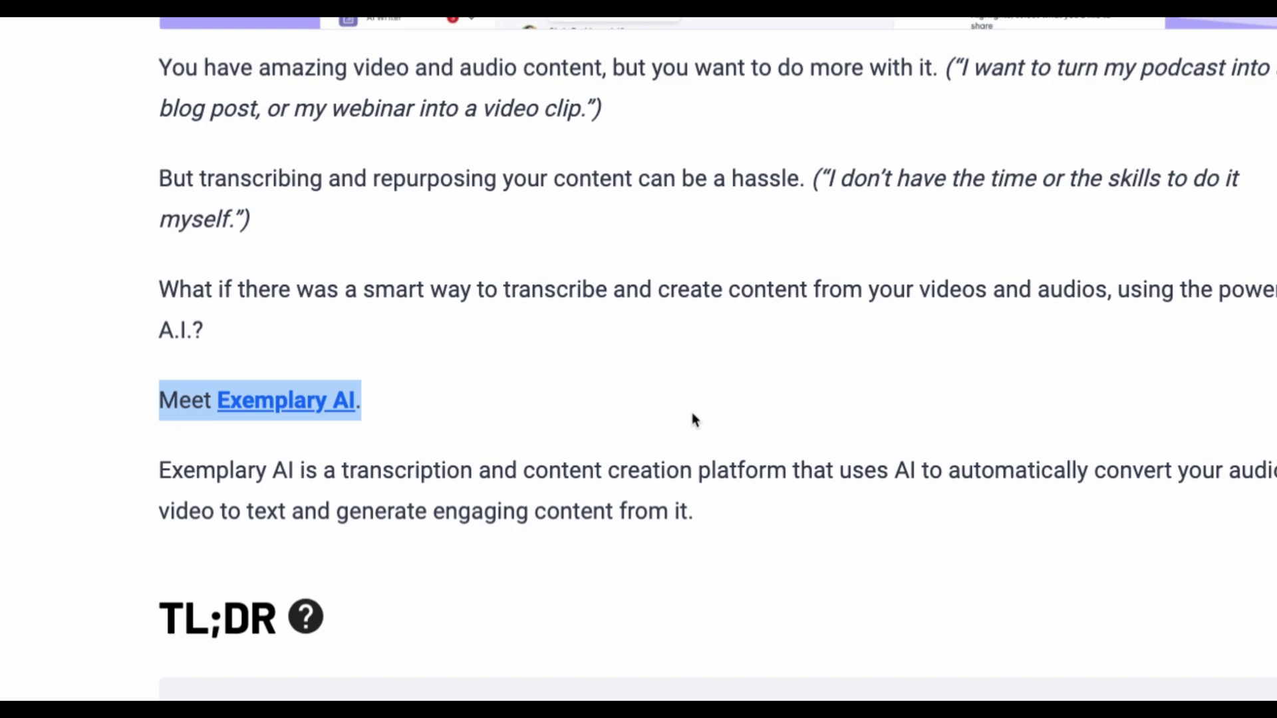
drag(159, 178, 700, 292)
click(701, 309)
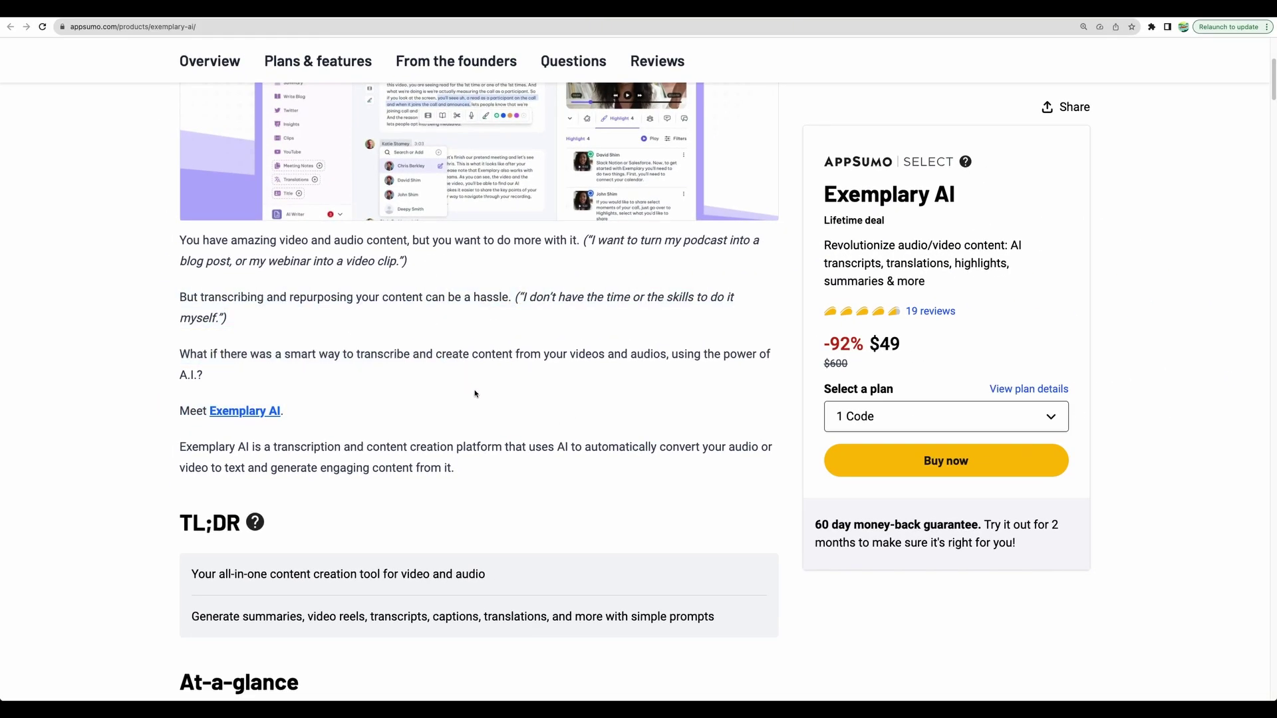
scroll(475, 393, up, 5)
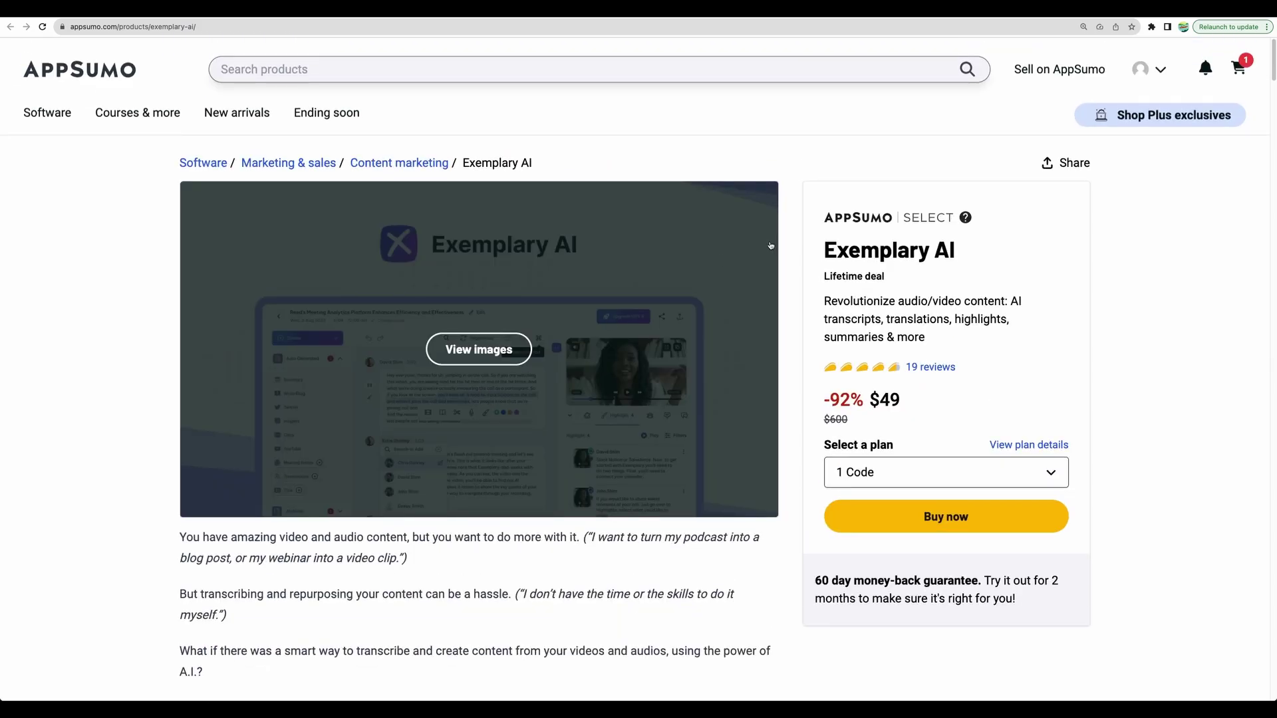